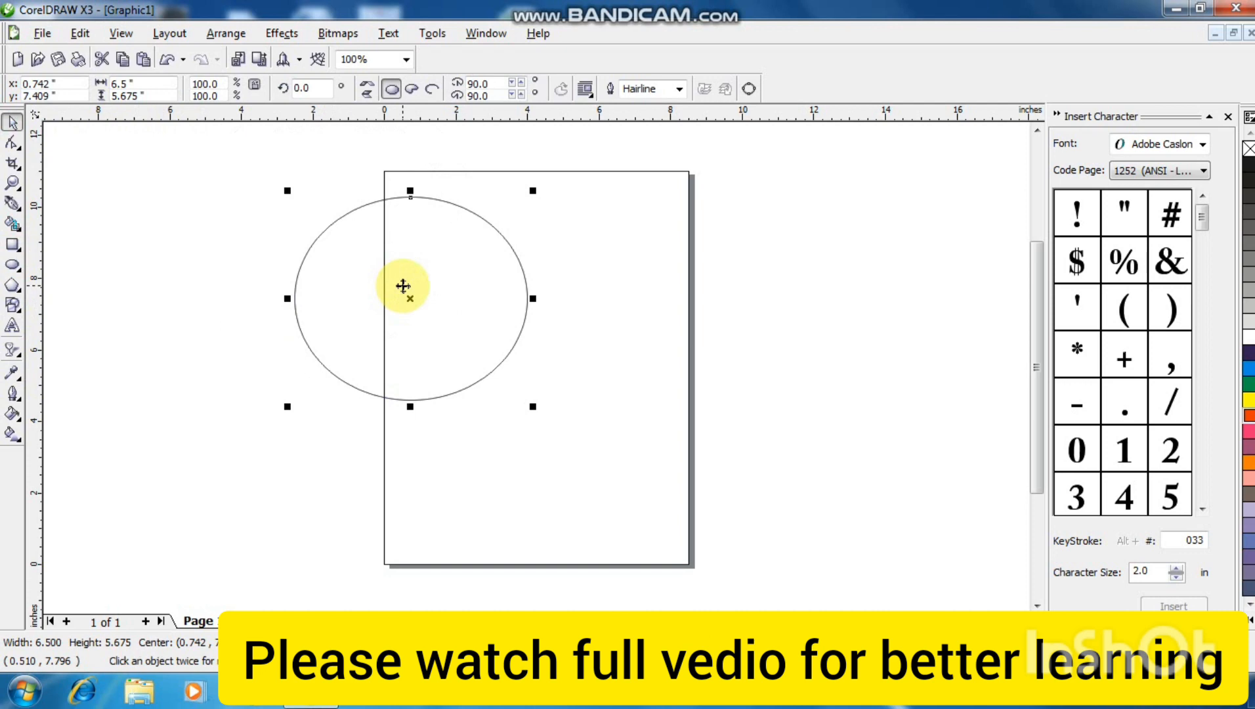
Duplicate the ellipse about 3.25 in to the right and Smart Fill the overlap of the two ellipses with Desert Blue.
key("plus")
left_click_drag(407, 289, 519, 281)
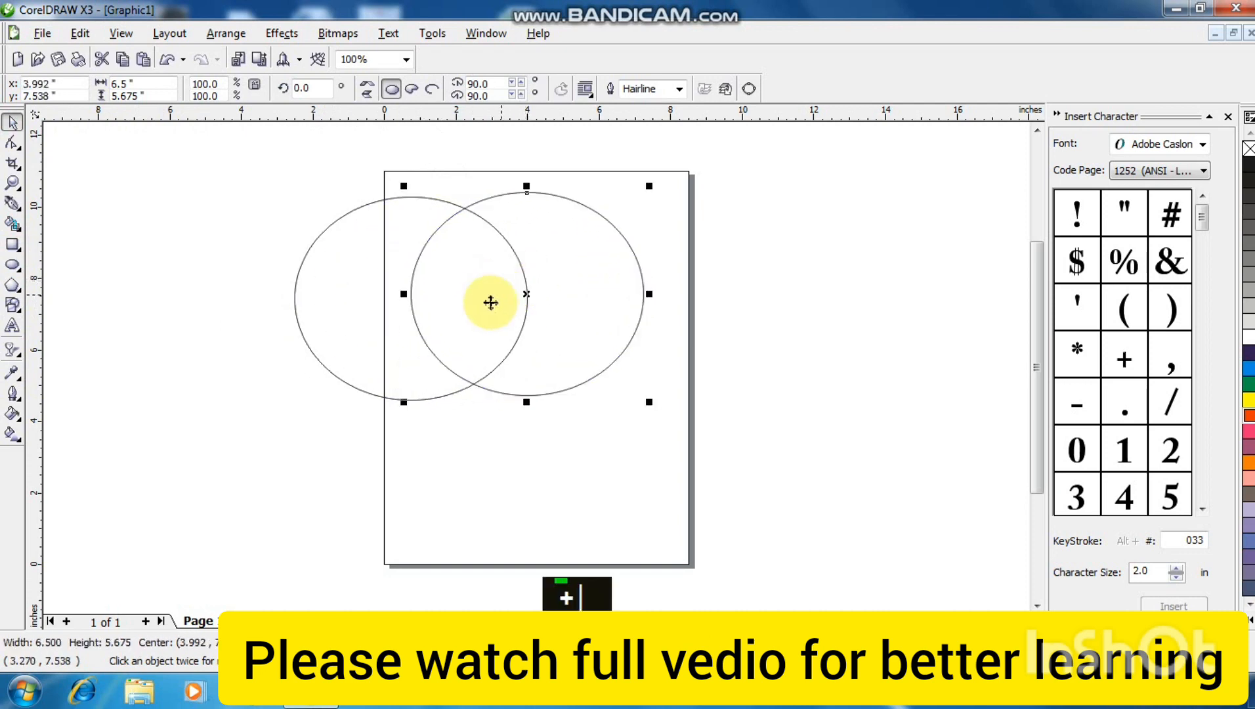
left_click(11, 225)
key("ctrl")
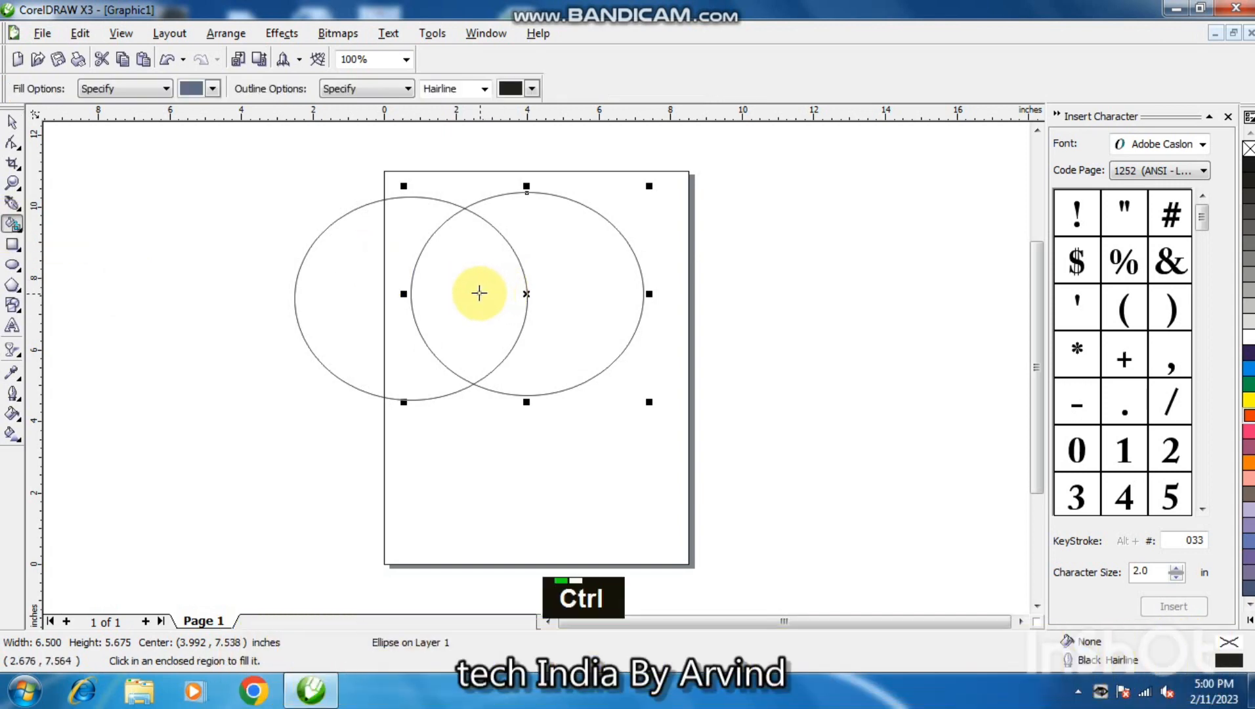
left_click(479, 293)
left_click(11, 122)
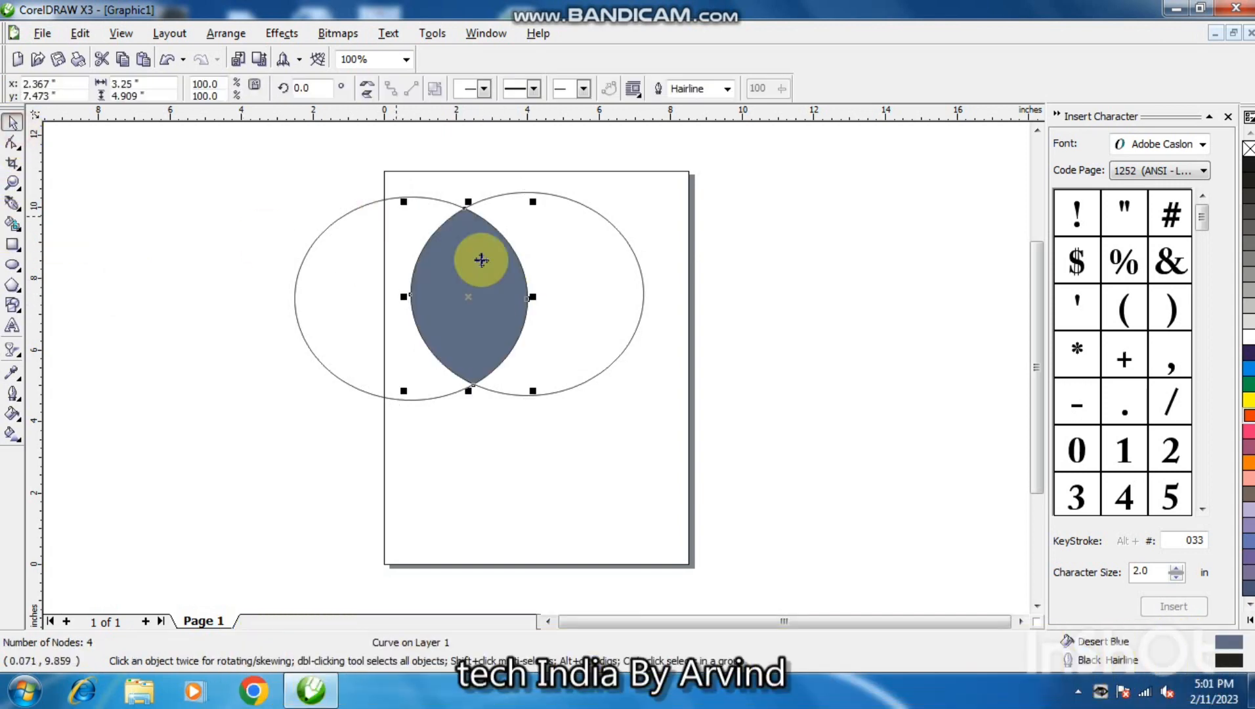
Delete both source ellipses, keeping only the filled leaf shape.
left_click(614, 274)
key("Delete")
left_click(329, 285)
key("Delete")
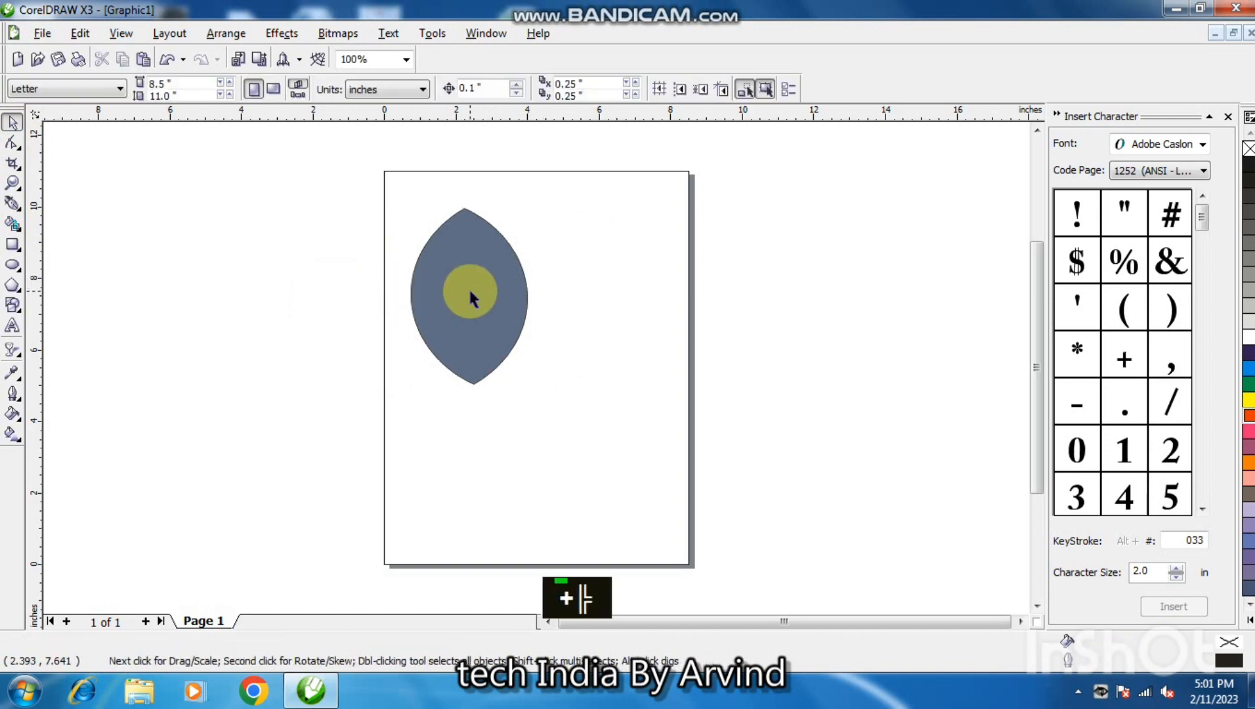
Move the leaf shape about 1.5 in to the right and fill it with Cyan.
left_click_drag(470, 297, 563, 303)
left_click(1249, 368)
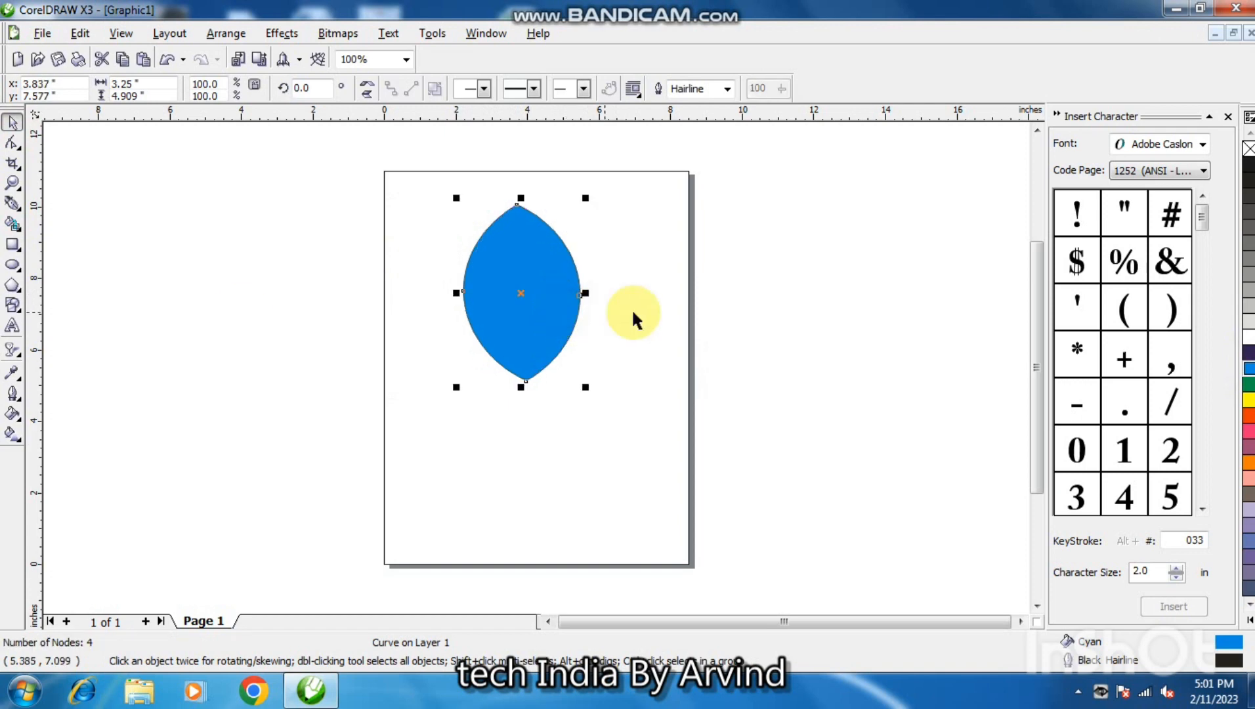
left_click(13, 351)
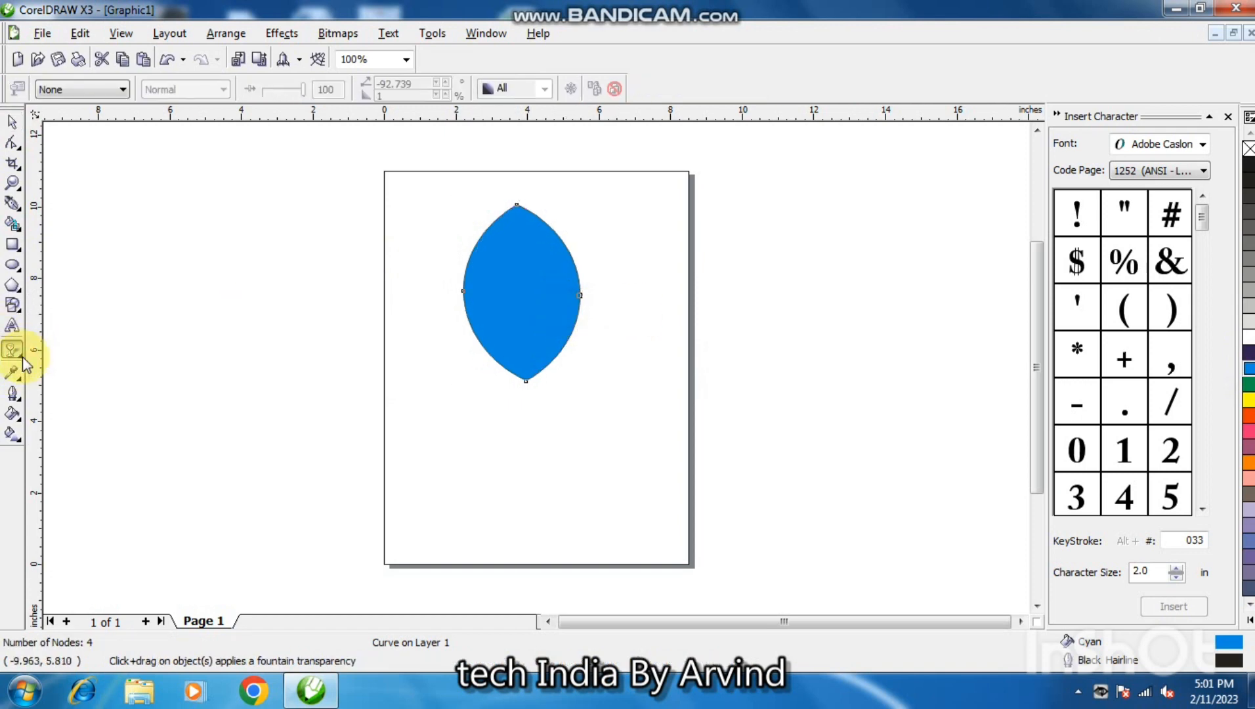
left_click(20, 369)
left_click(161, 325)
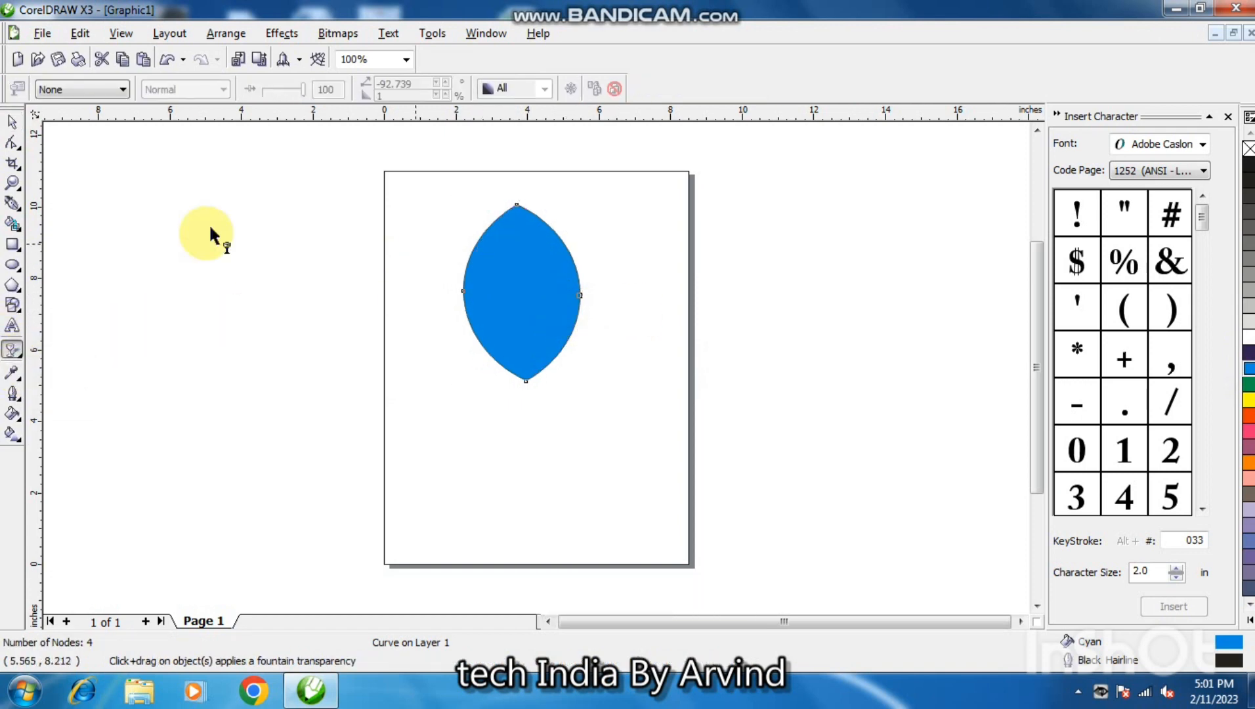
left_click(17, 422)
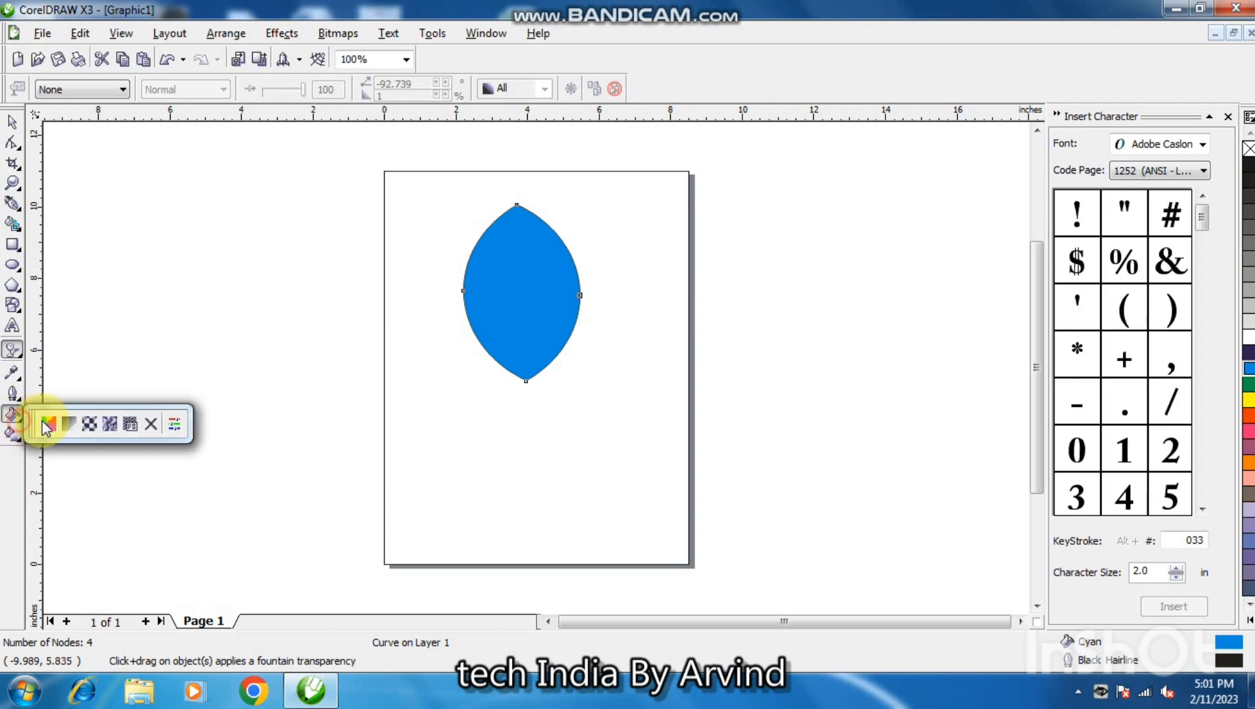
left_click(51, 425)
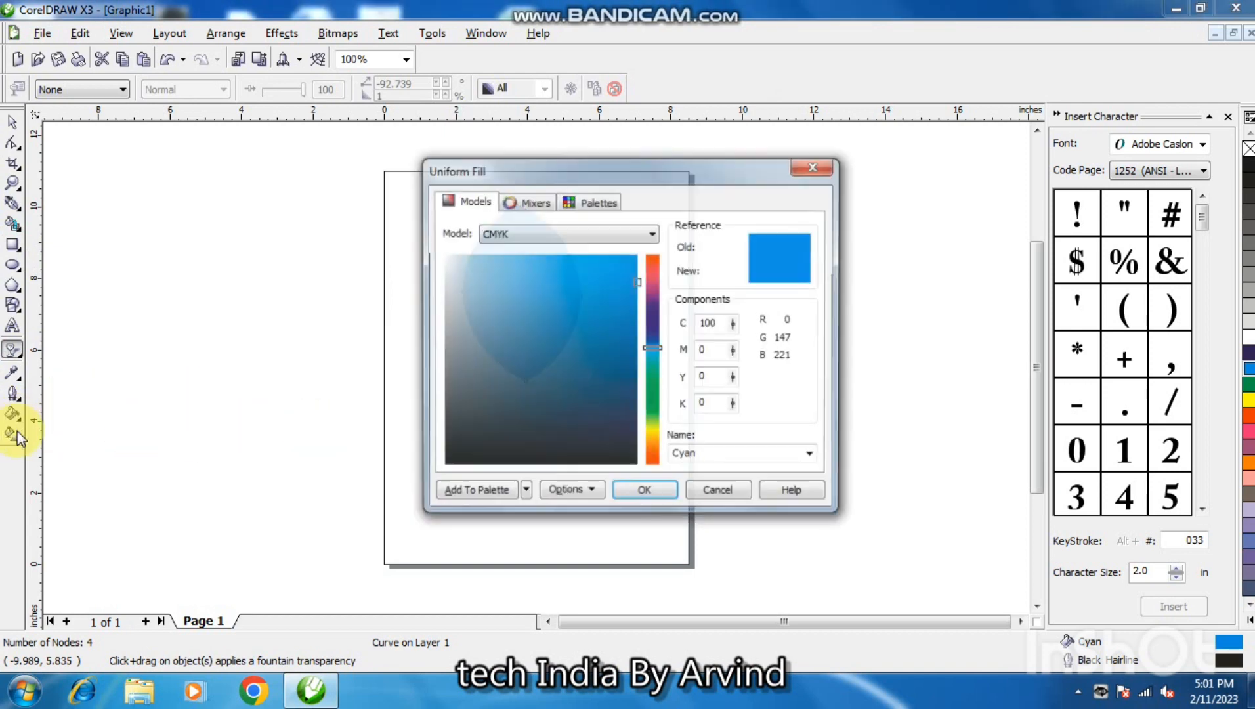
left_click(818, 168)
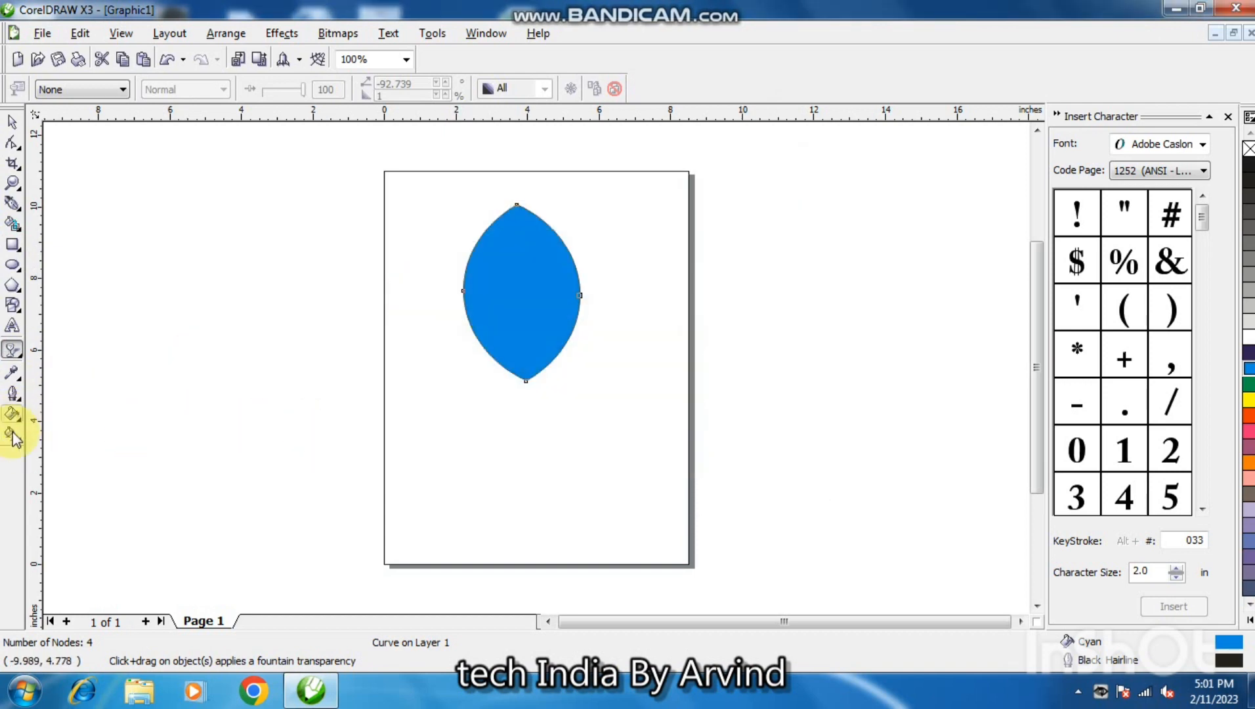
Apply a linear fountain fill down the leaf, with dark purple at the upper tip and cyan at the lower tip.
left_click(12, 435)
left_click_drag(525, 232, 523, 369)
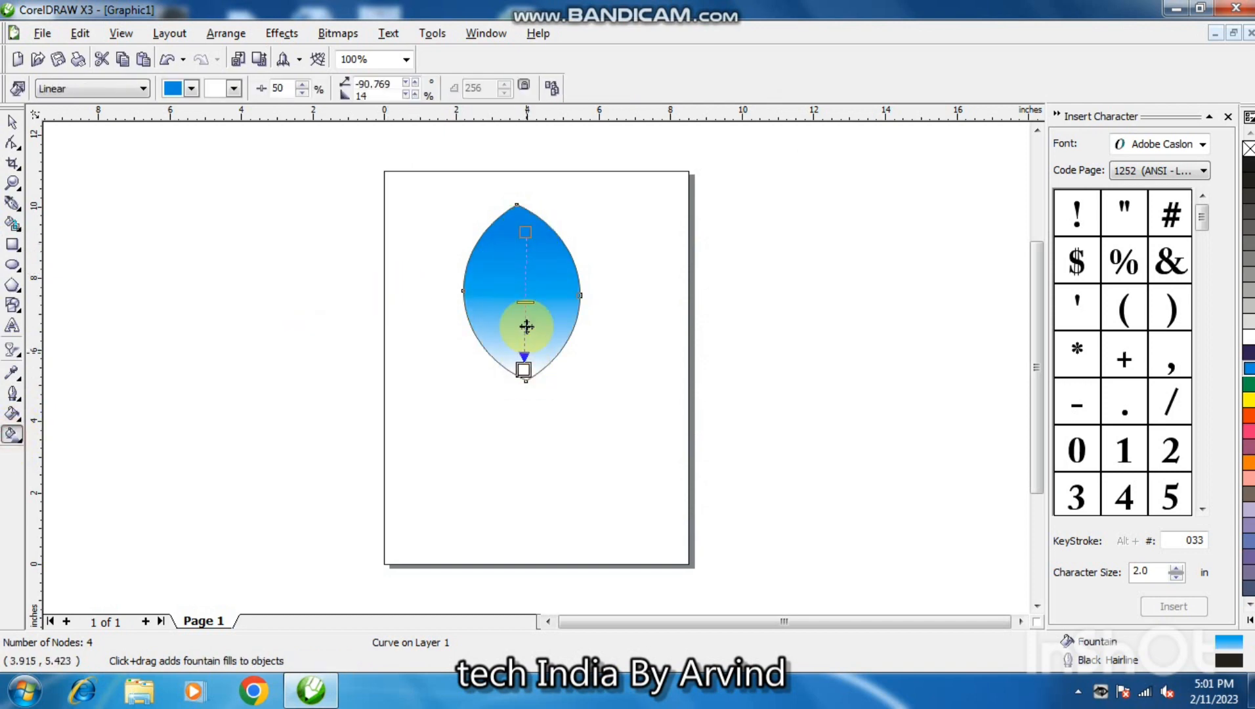
left_click(525, 232)
left_click(1248, 353)
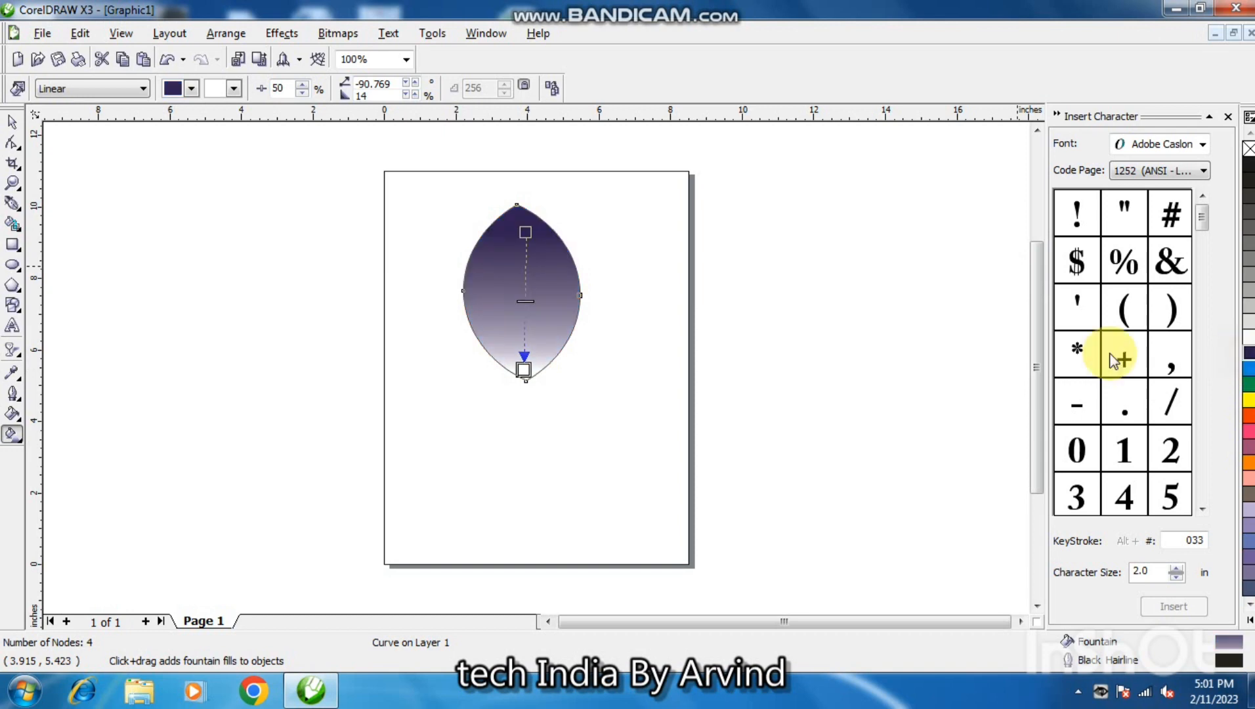
left_click(523, 370)
left_click(1249, 368)
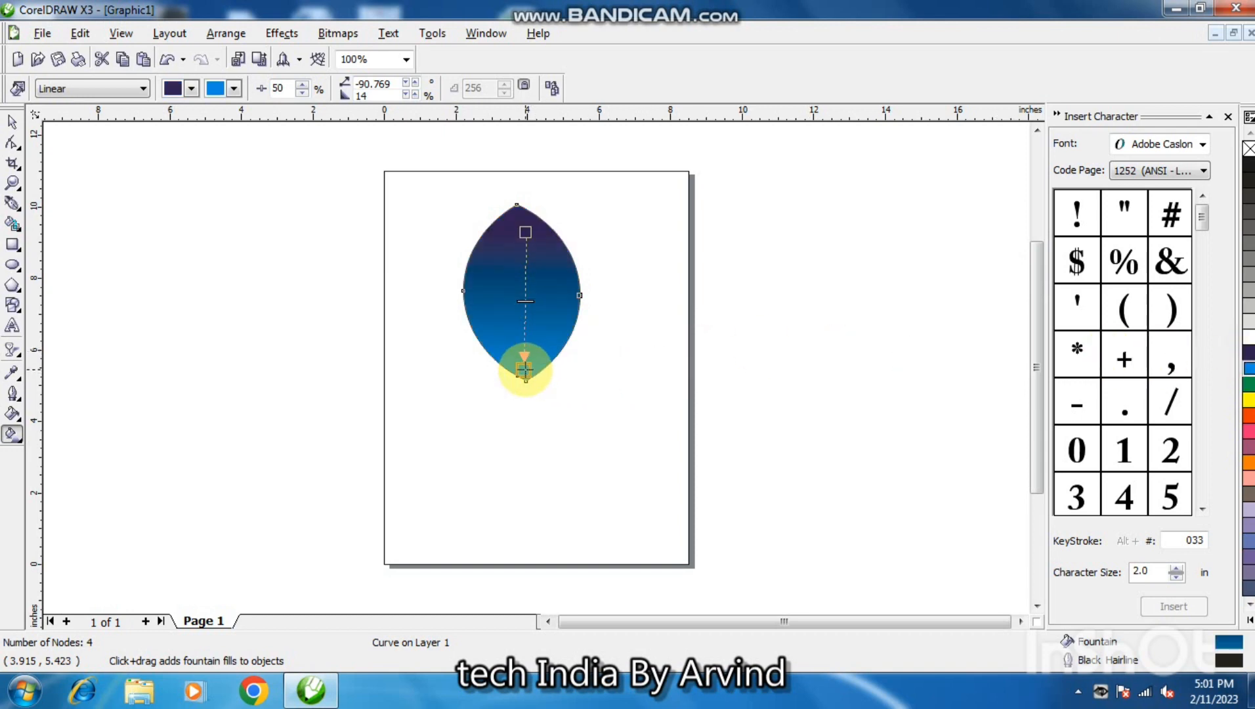
Set the starting colour of the leaf's linear gradient to Sky Blue.
left_click(524, 232)
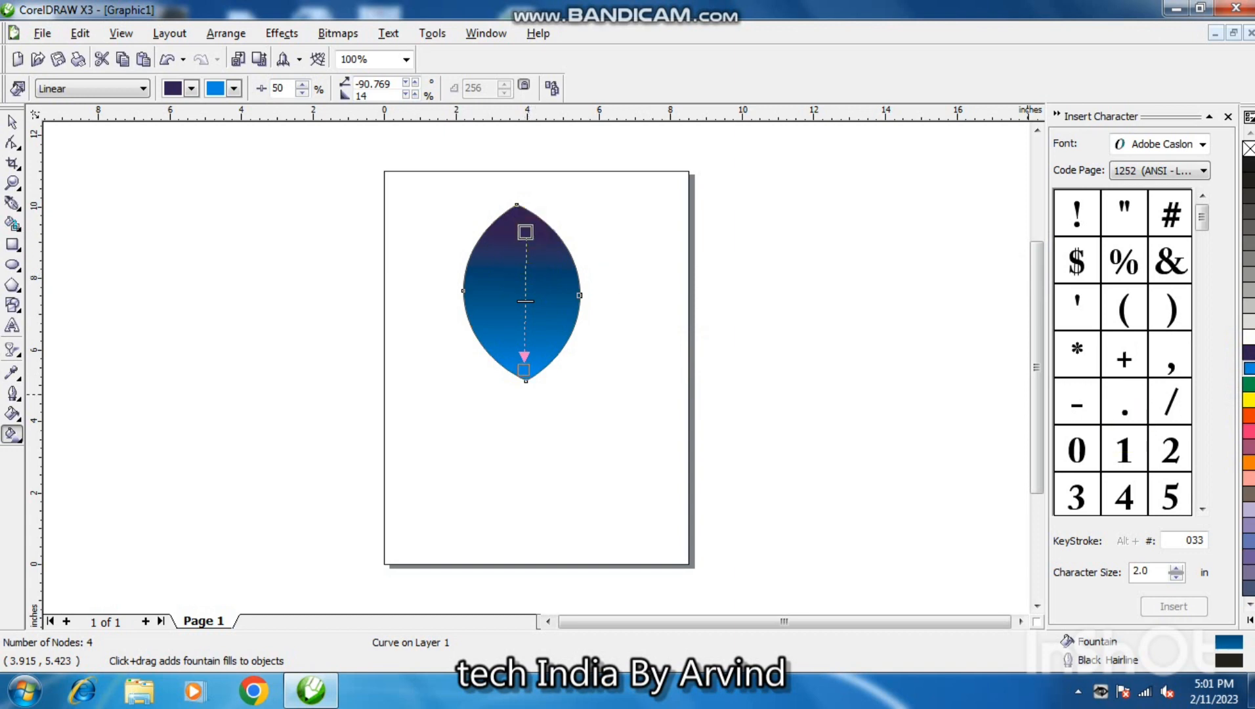
left_click(1249, 608)
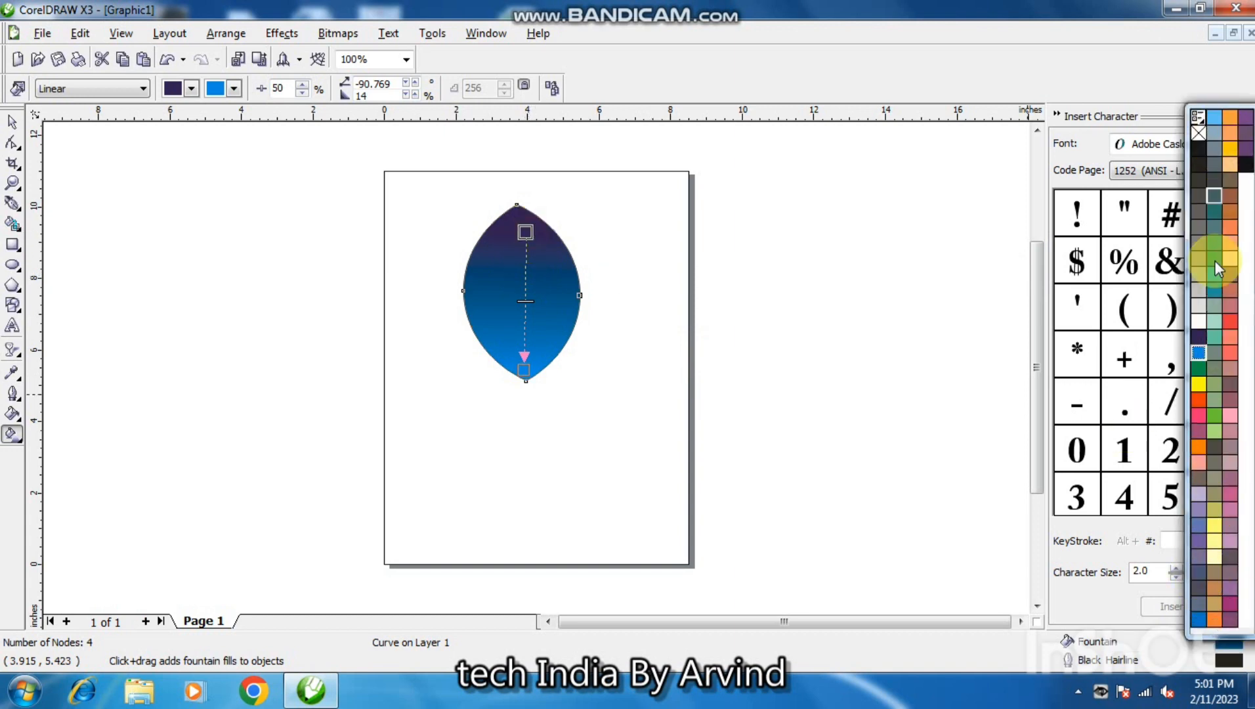
left_click(1198, 621)
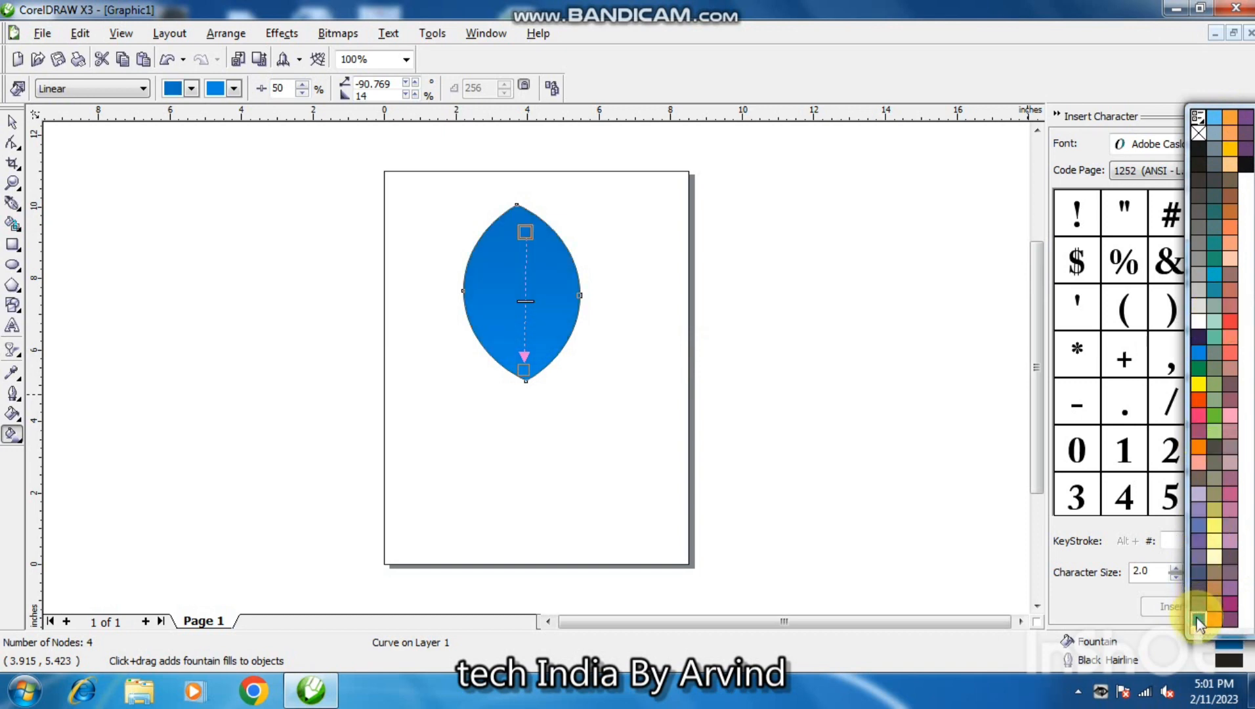
left_click(788, 330)
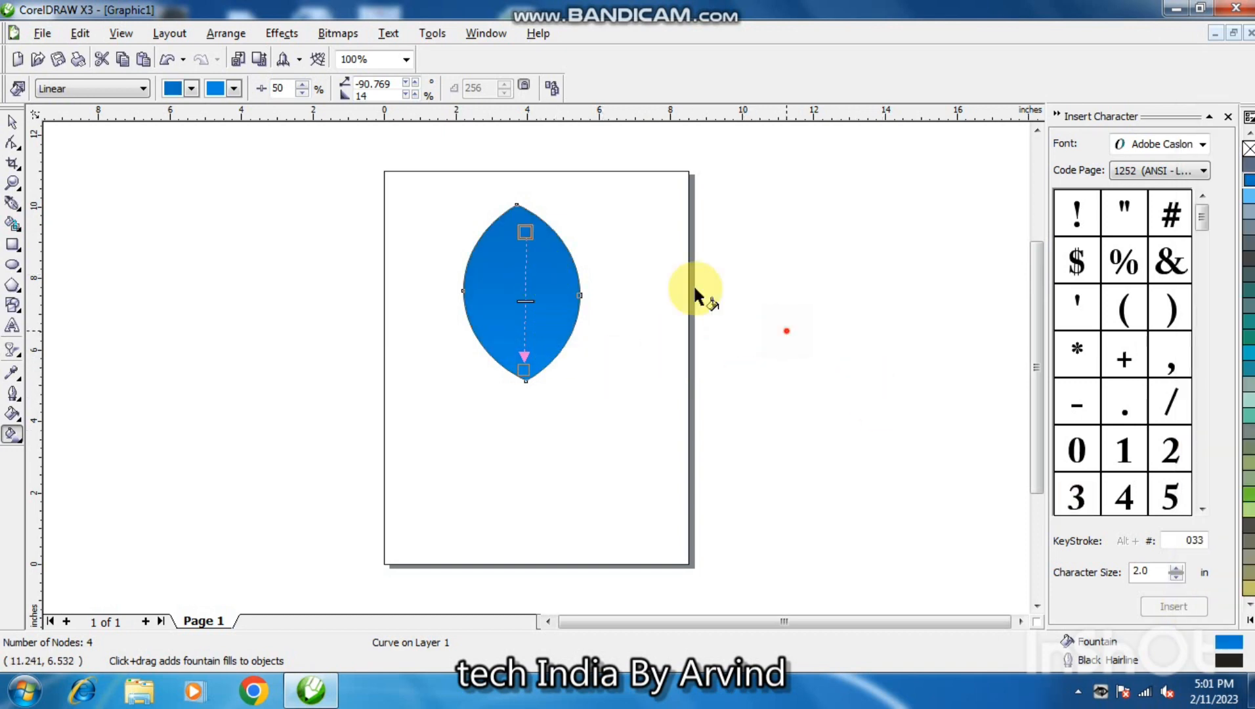
Set the gradient's starting colour to a custom dark blue with CMYK values 96, 69, 34, 4.
left_click(523, 277)
left_click(191, 88)
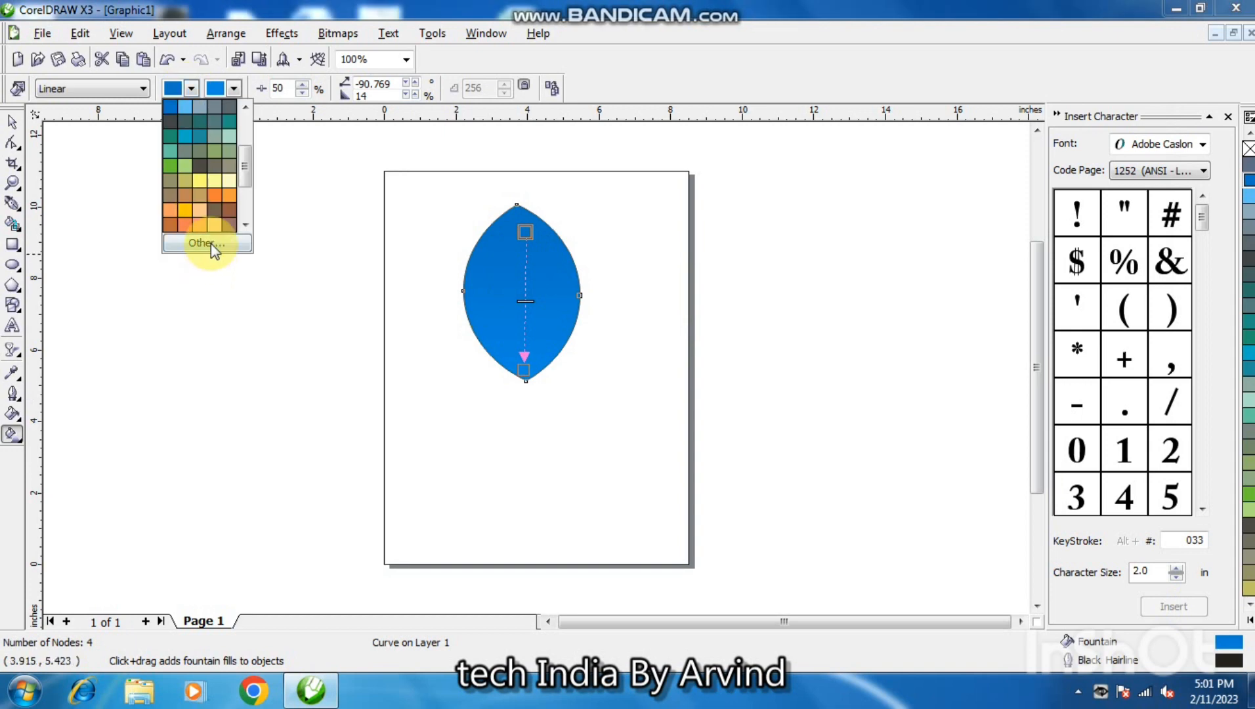
left_click(209, 243)
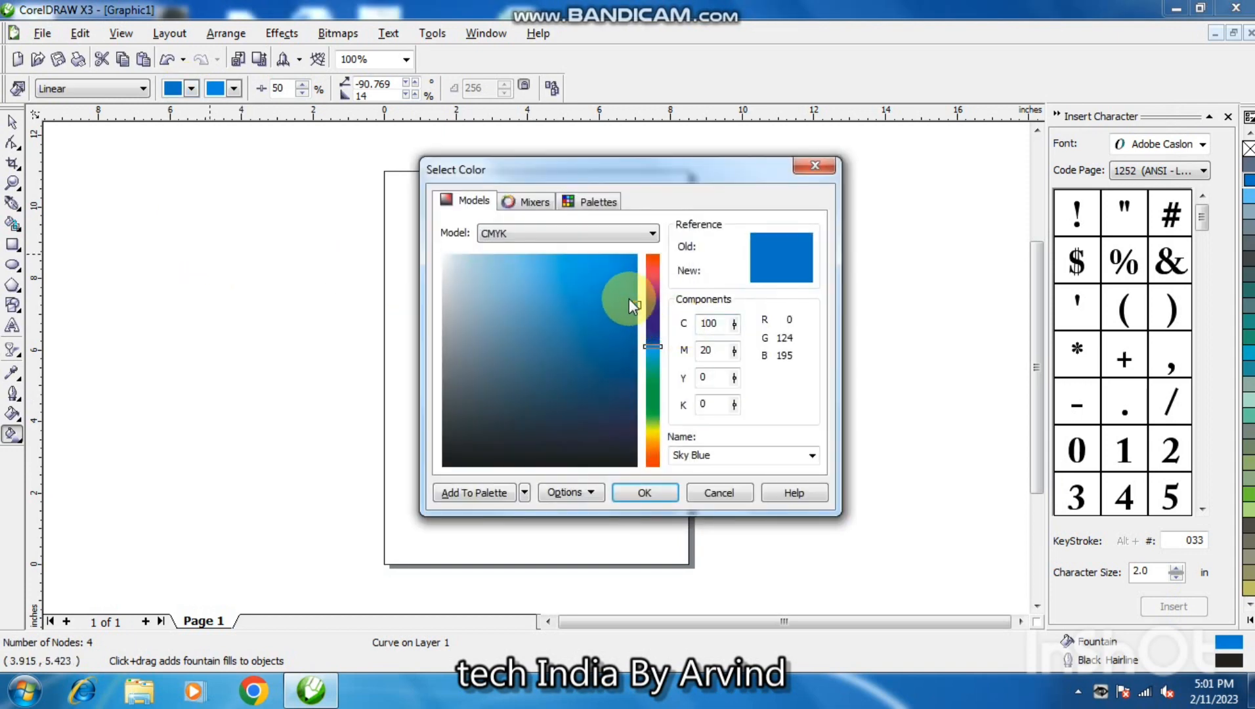
left_click(621, 364)
left_click(655, 486)
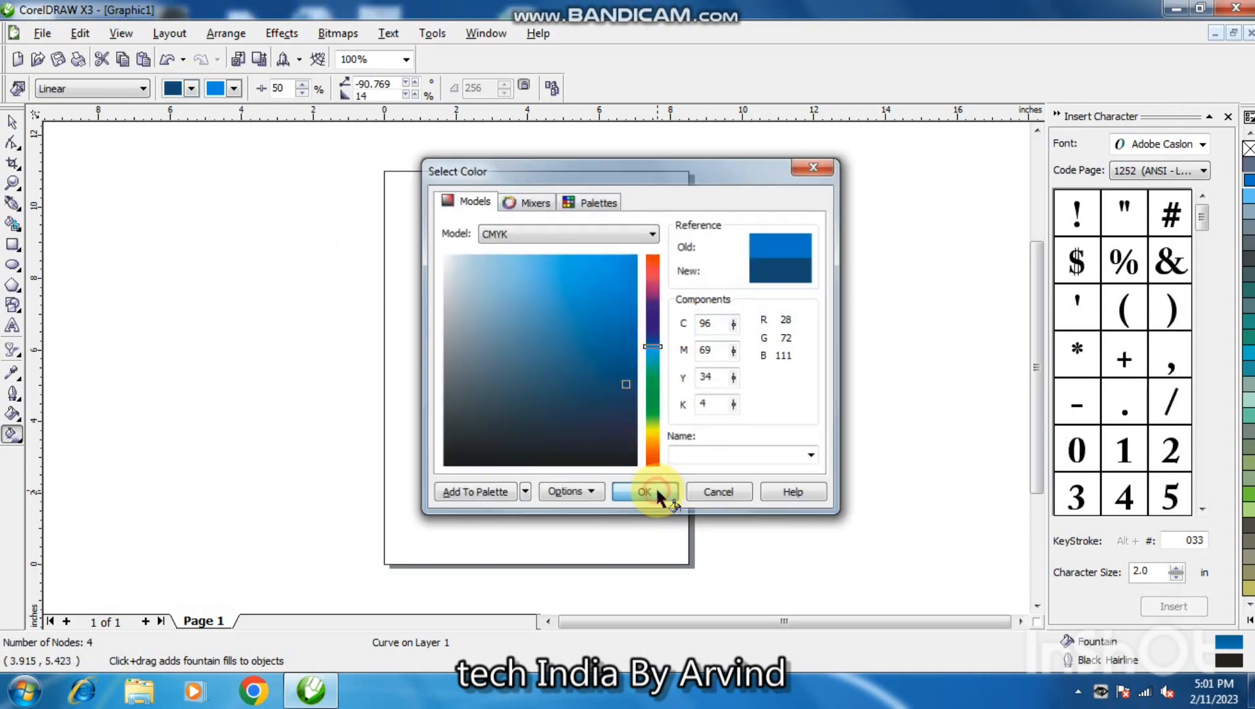
Redraw the gradient to run from the leaf's lower tip to just below its upper tip, and remove the leaf's outline.
left_click_drag(510, 411, 523, 386)
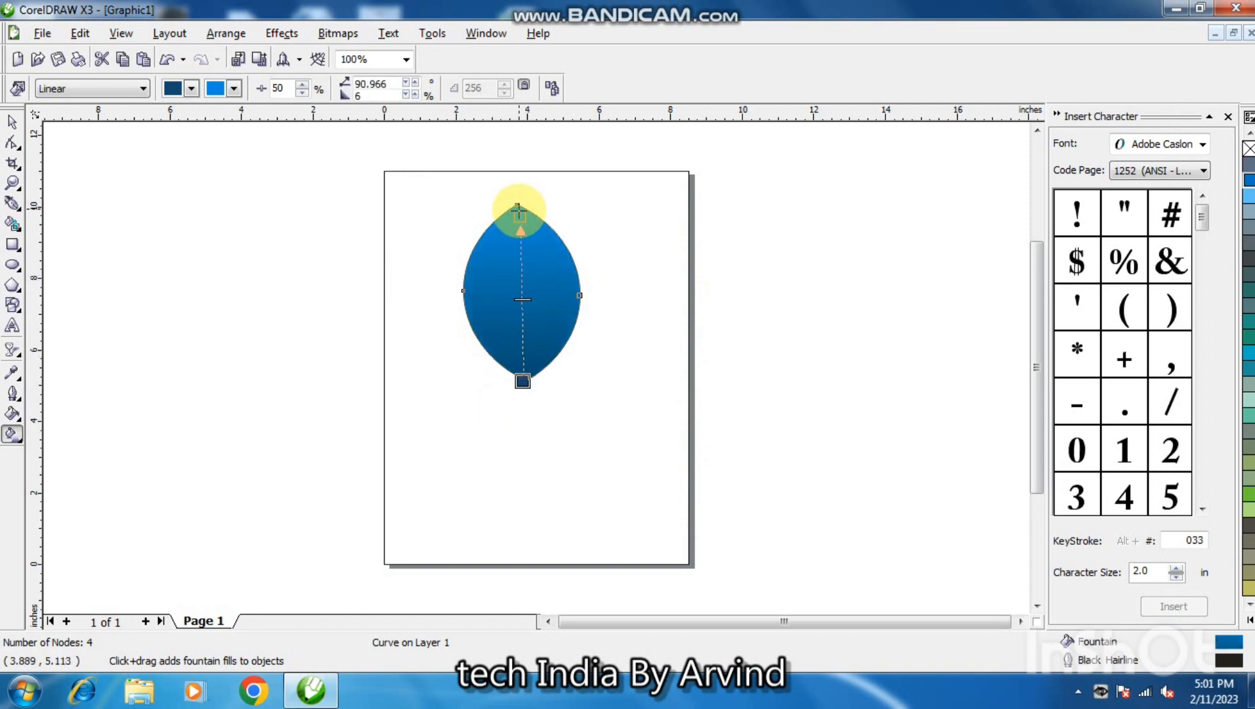
left_click_drag(518, 215, 517, 243)
key("space")
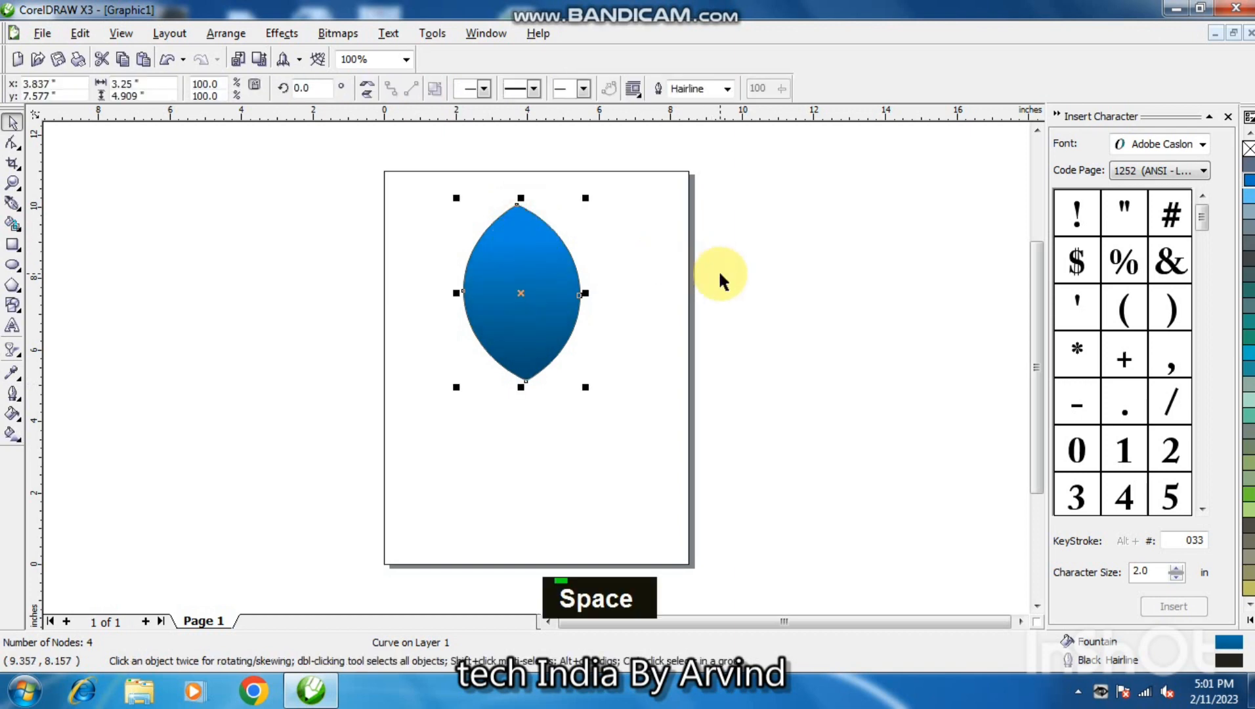
right_click(493, 245)
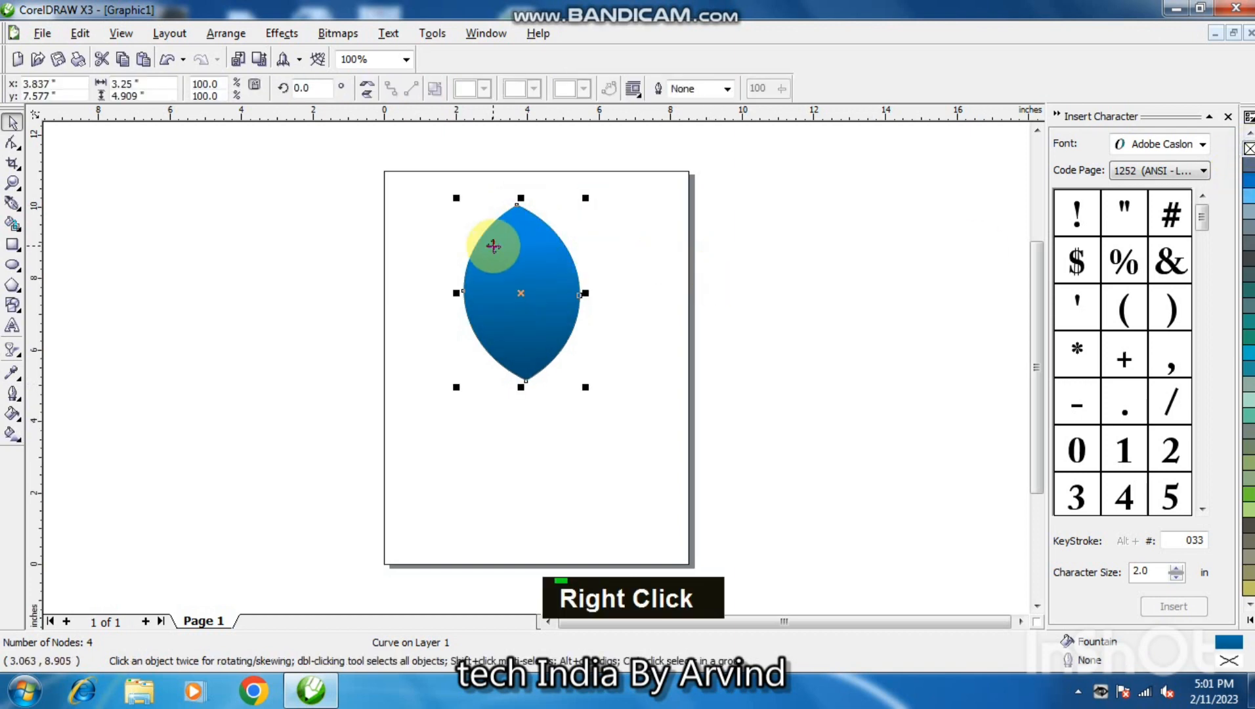
Make a copy of the leaf scaled to 92%, shift it slightly down, and fill it with white.
left_click_drag(585, 198, 580, 205)
mouse_move(529, 290)
left_mouse_down()
mouse_move(534, 311)
mouse_move(532, 300)
left_mouse_up()
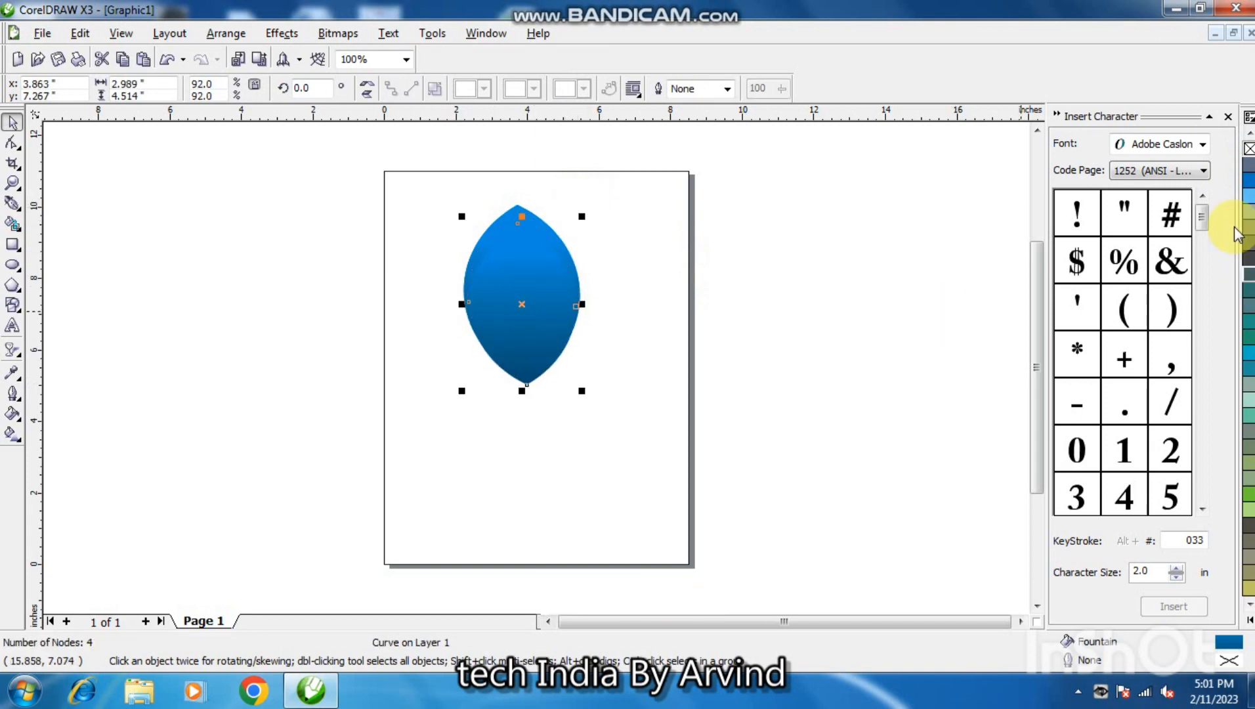
left_click(1249, 620)
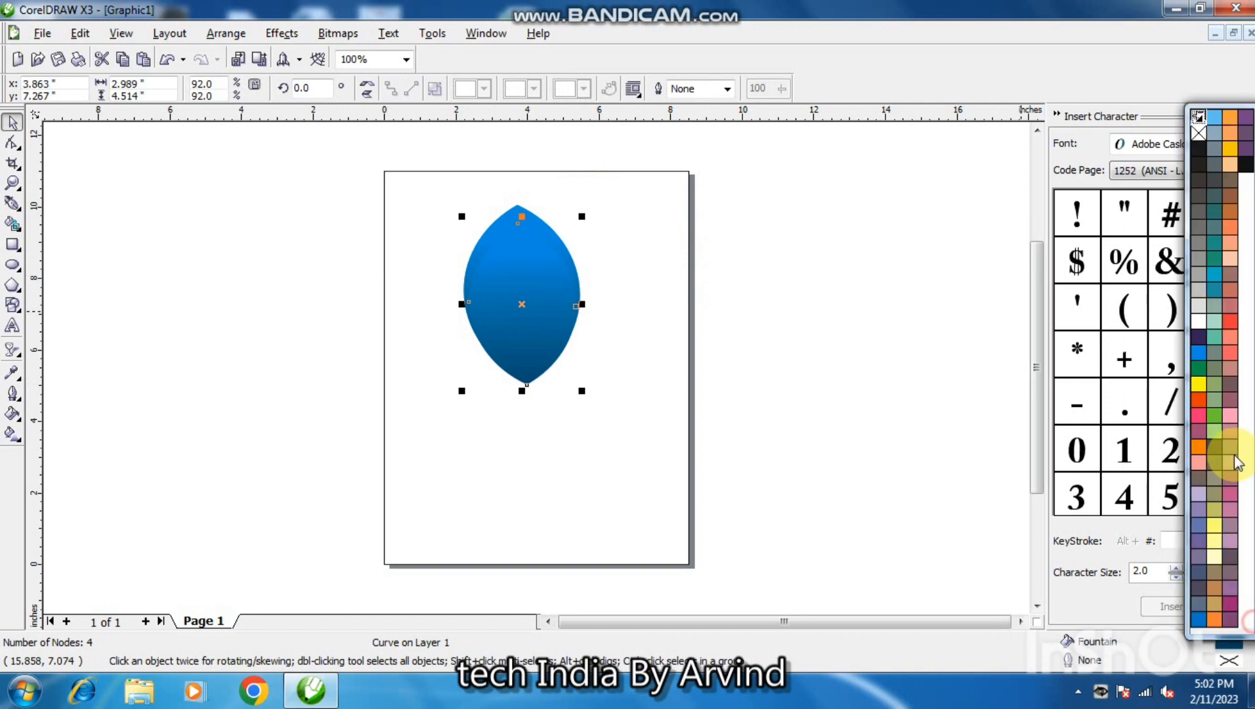
left_click(1198, 320)
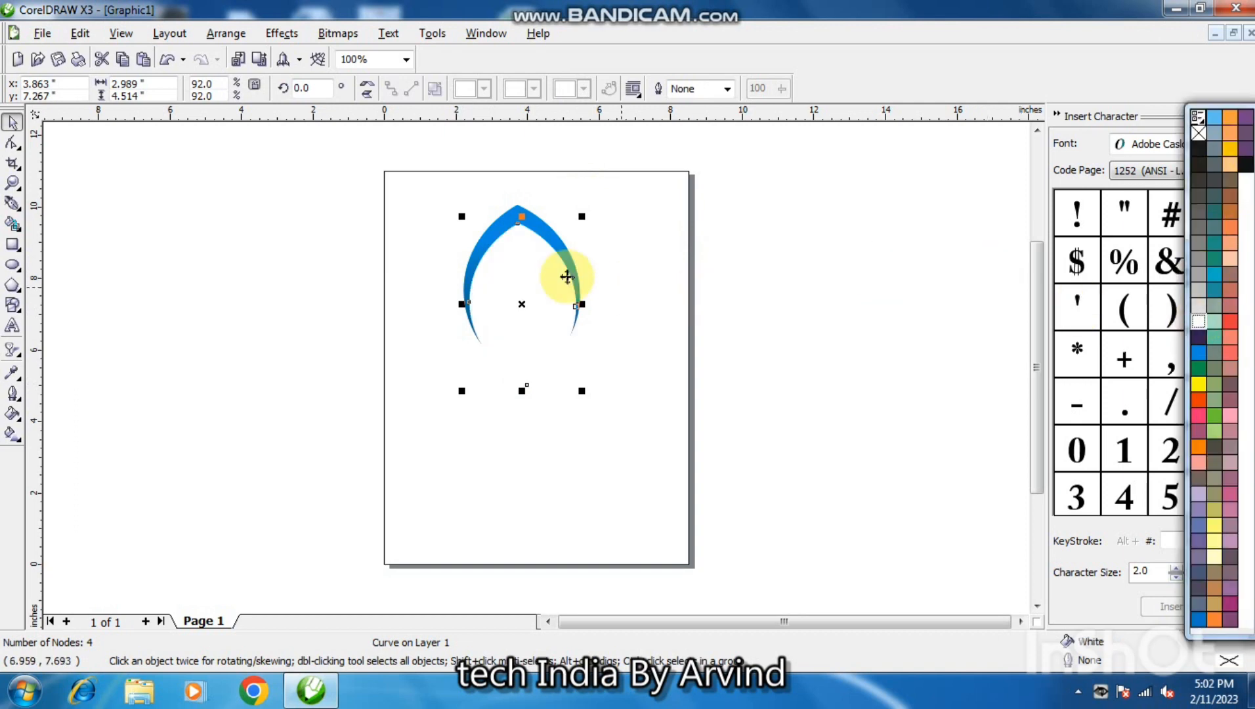
Apply a linear transparency that fades the white copy out toward its lower tip, and centre it vertically inside the blue leaf.
left_click(13, 349)
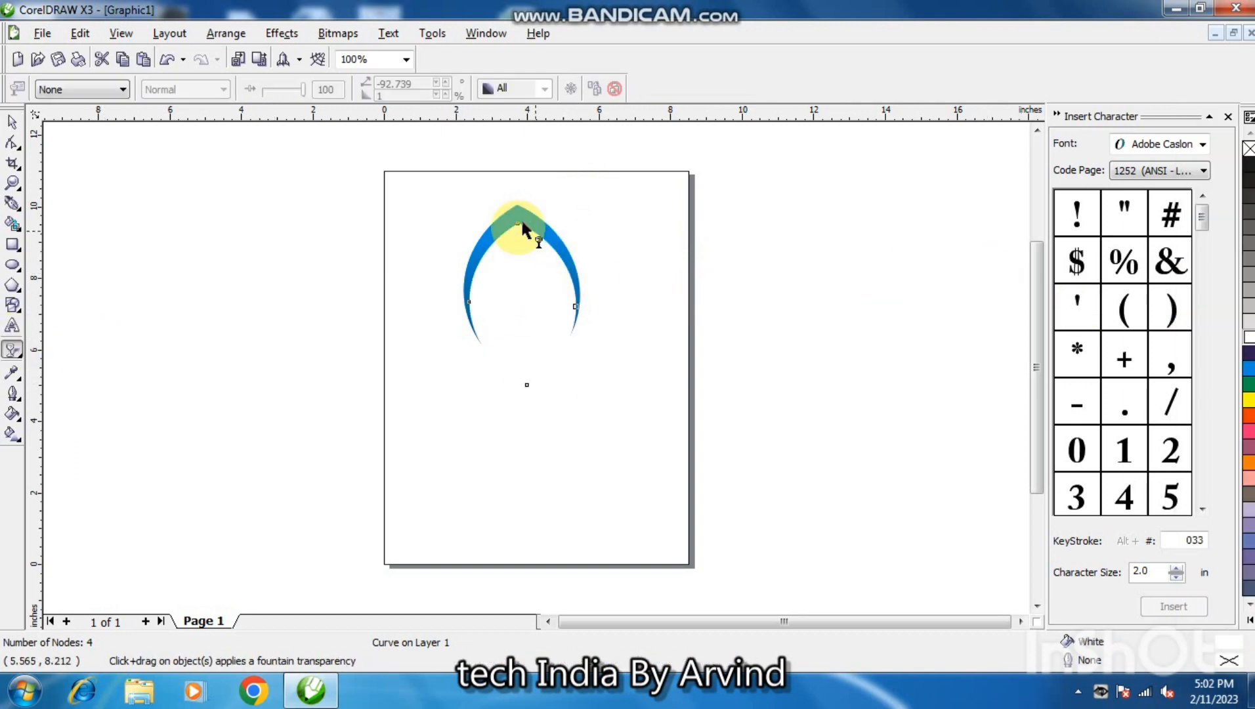
left_click_drag(512, 351, 518, 212)
key("space")
left_click(535, 262)
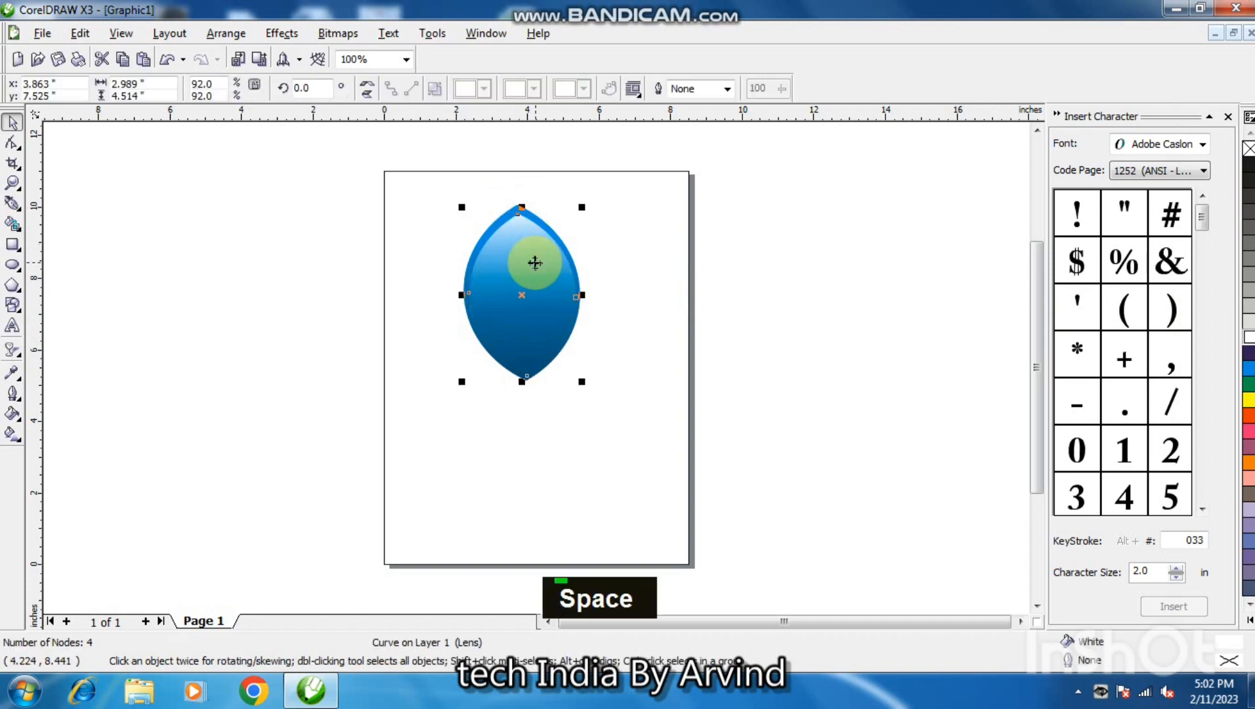
left_click(654, 288)
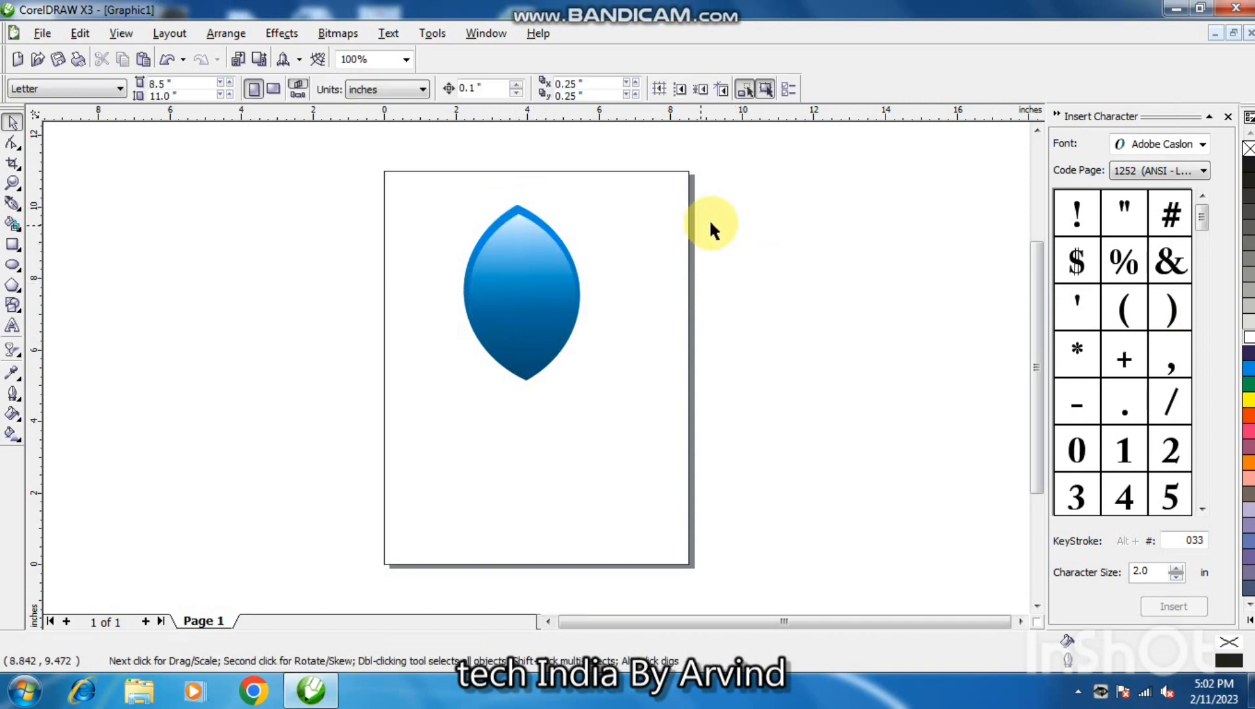
Group the blue leaf with its highlight, move the group up, and scale it to about 66.7%.
left_click_drag(744, 187, 392, 425)
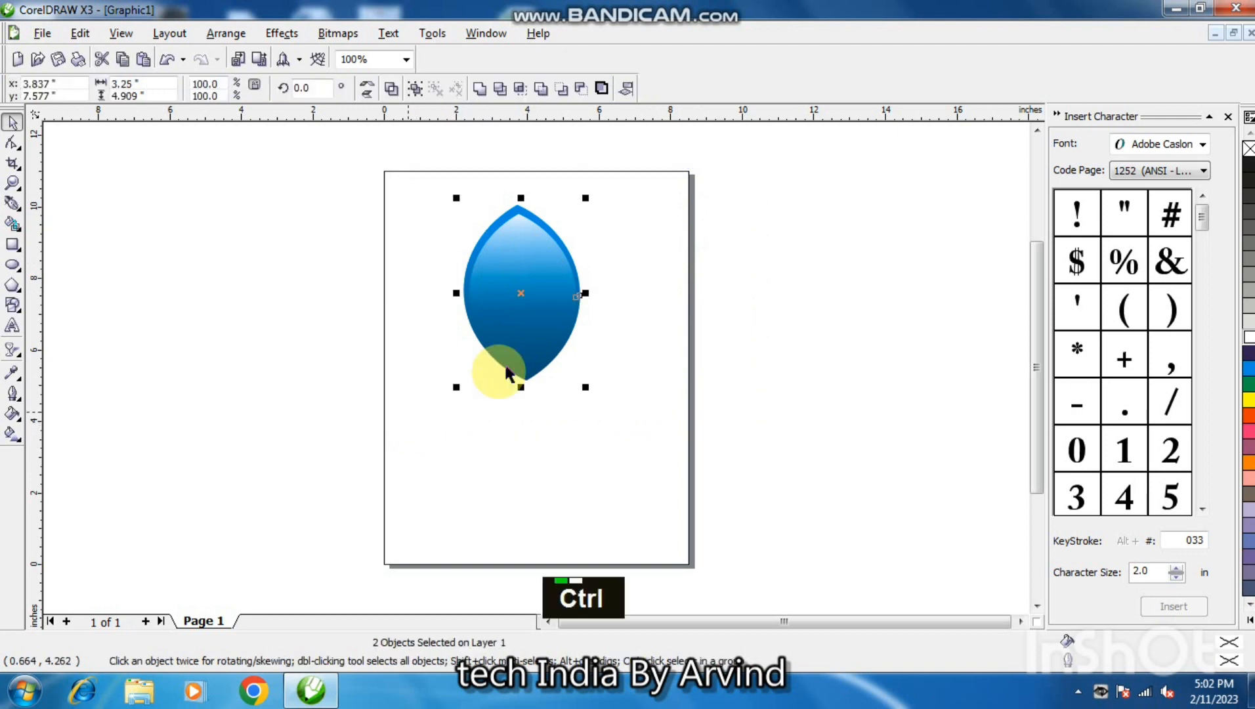
key("ctrl+g")
left_click_drag(550, 303, 565, 260)
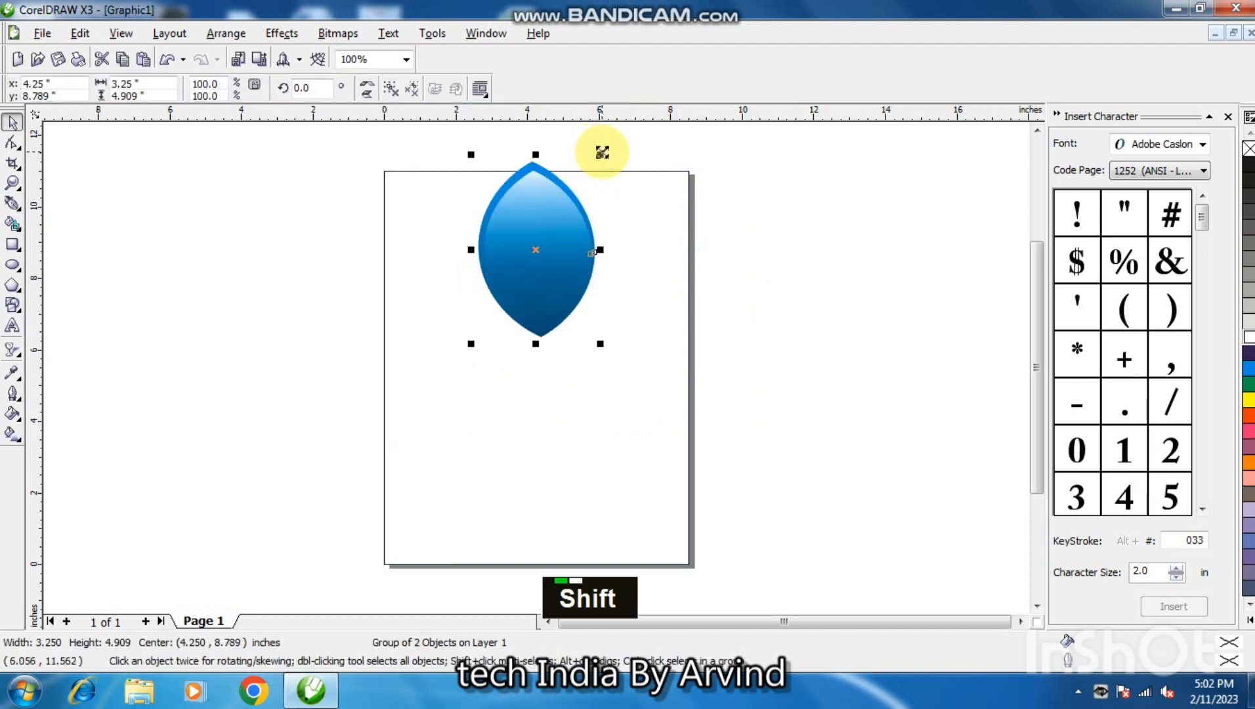
left_click_drag(598, 153, 584, 184)
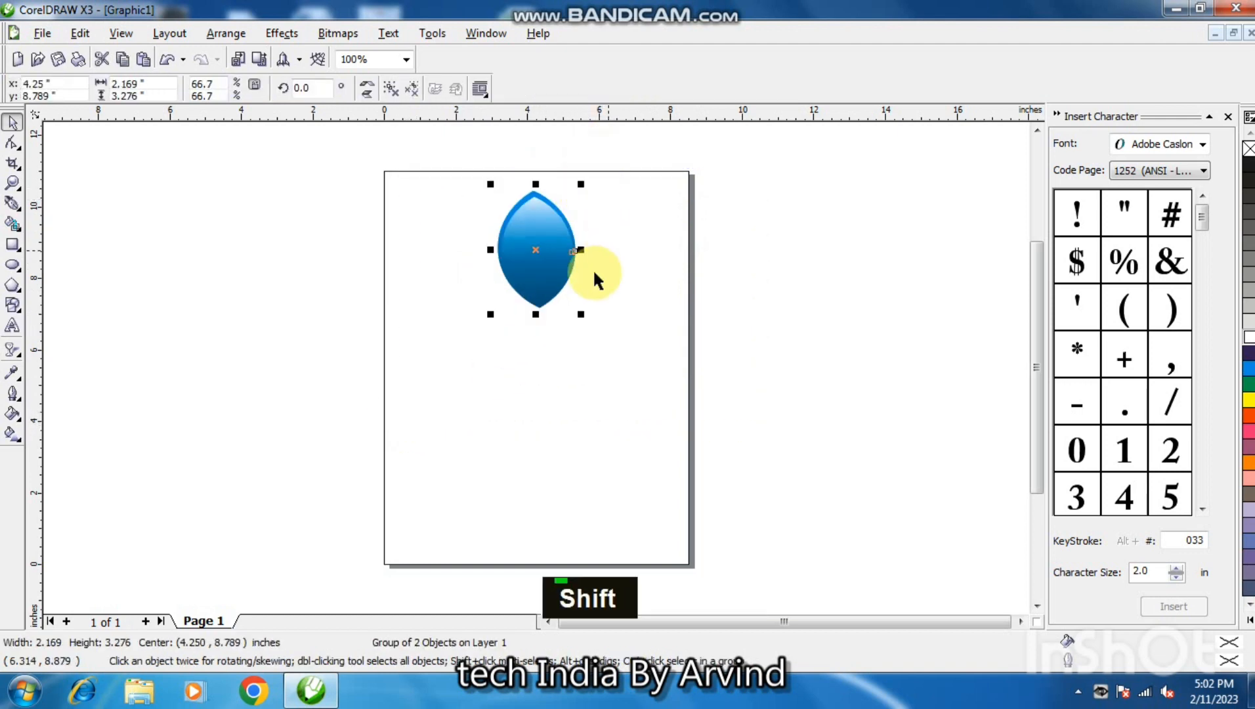
Rotate the leaf group to about 356.5 degrees and move it to the page's upper edge.
left_click(552, 264)
left_click_drag(580, 314, 578, 321)
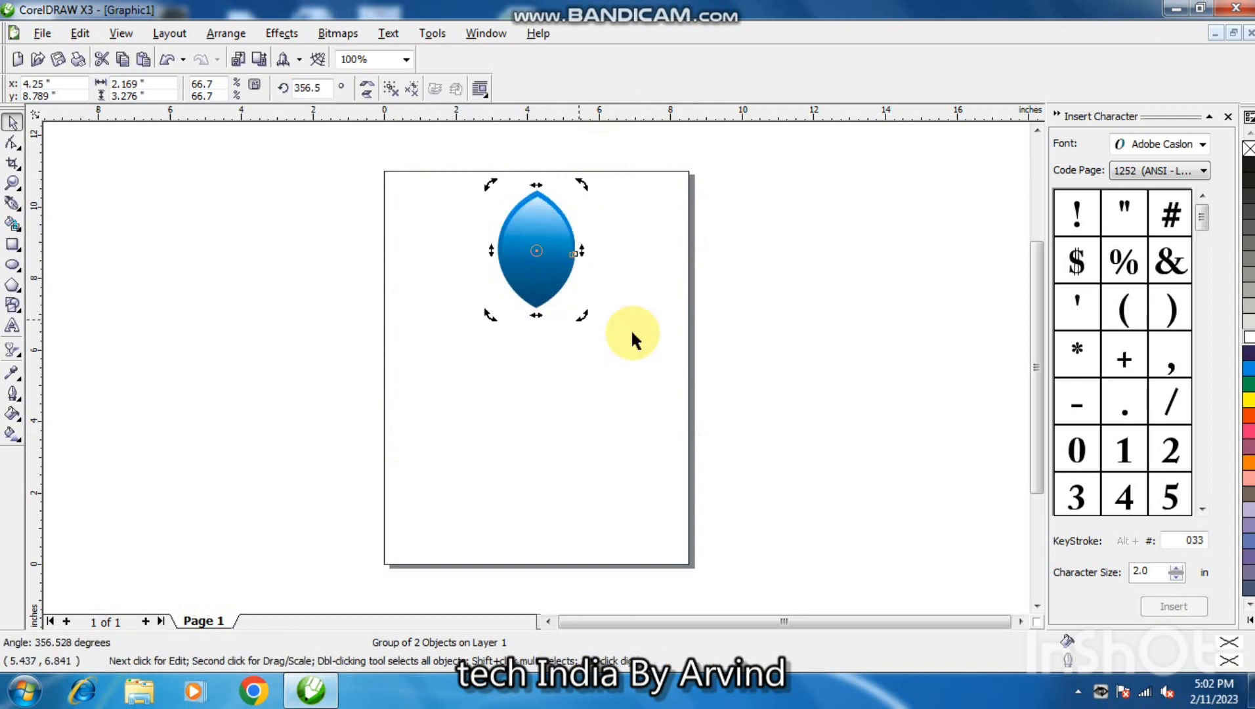
left_click_drag(546, 253, 552, 214)
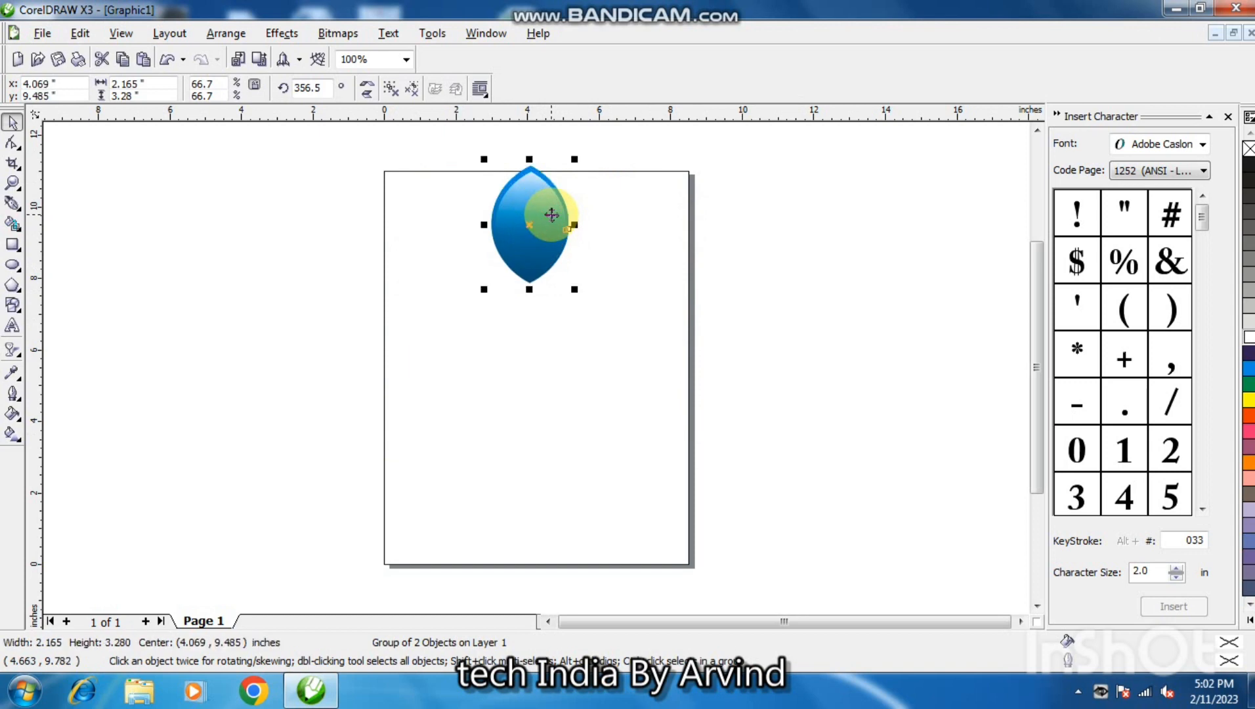
Duplicate the leaf group in place and move its rotation centre straight down to about the middle of the page.
key("KP_Add")
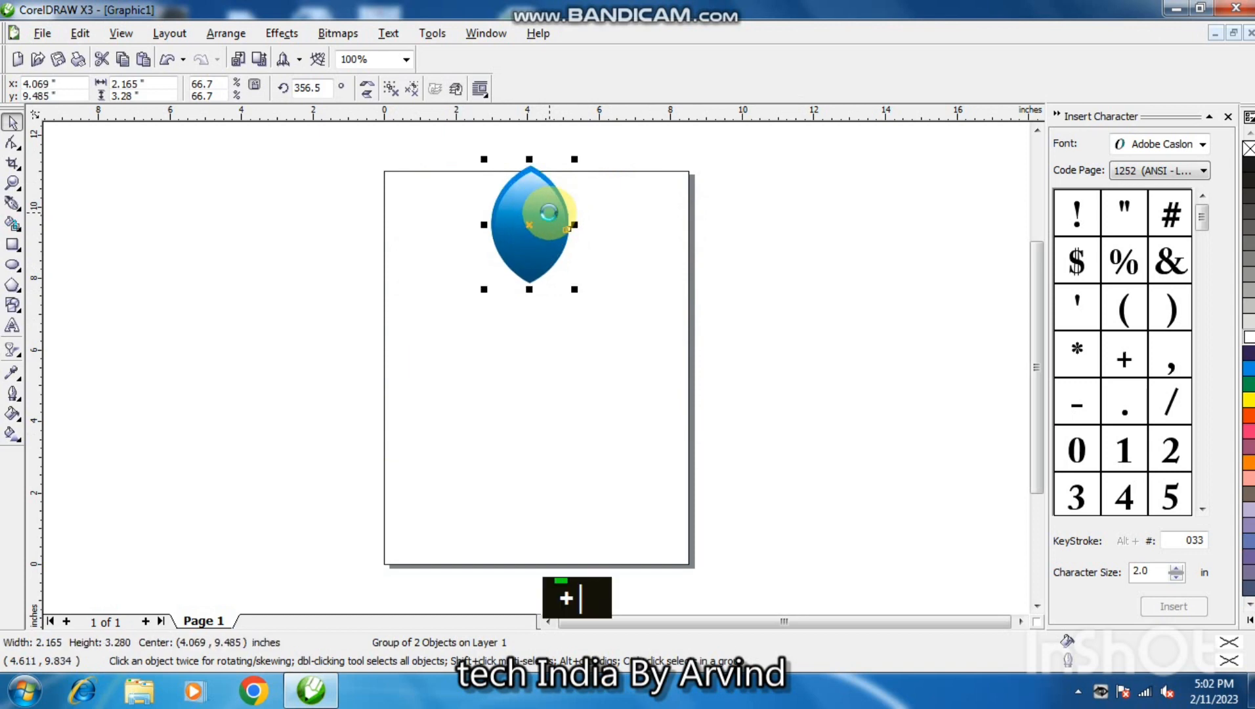
left_click(540, 227)
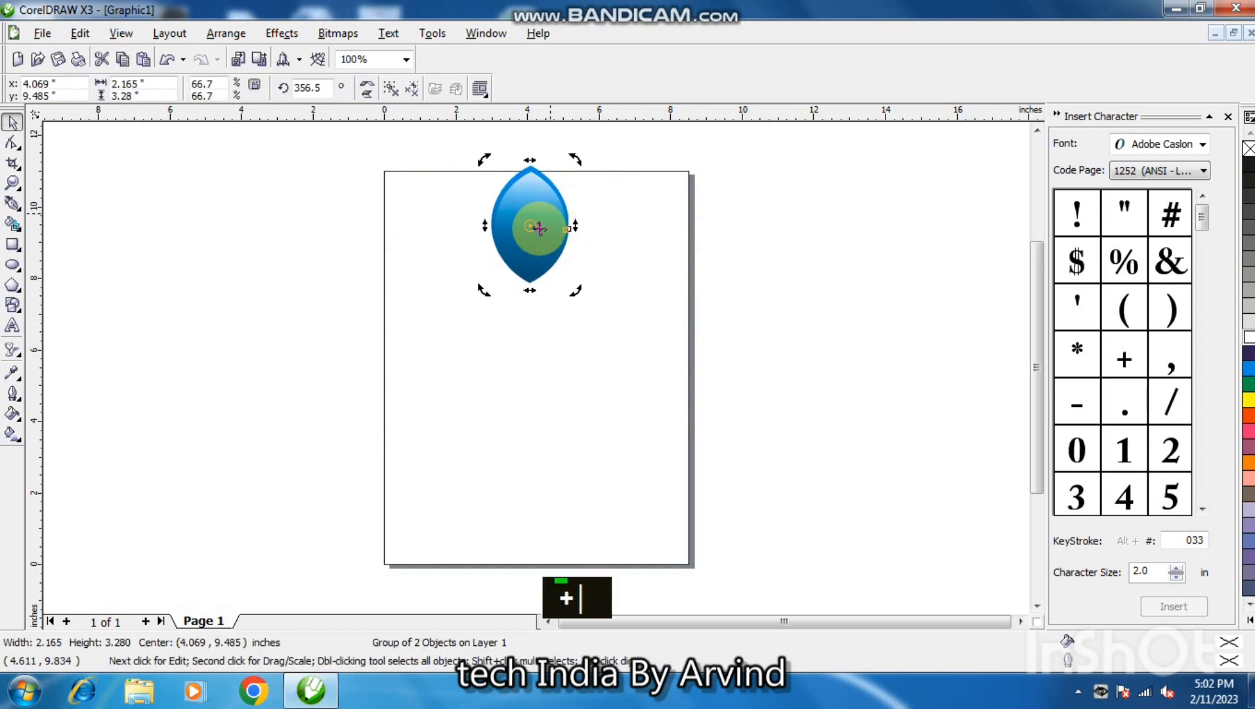
left_click_drag(531, 227, 523, 361)
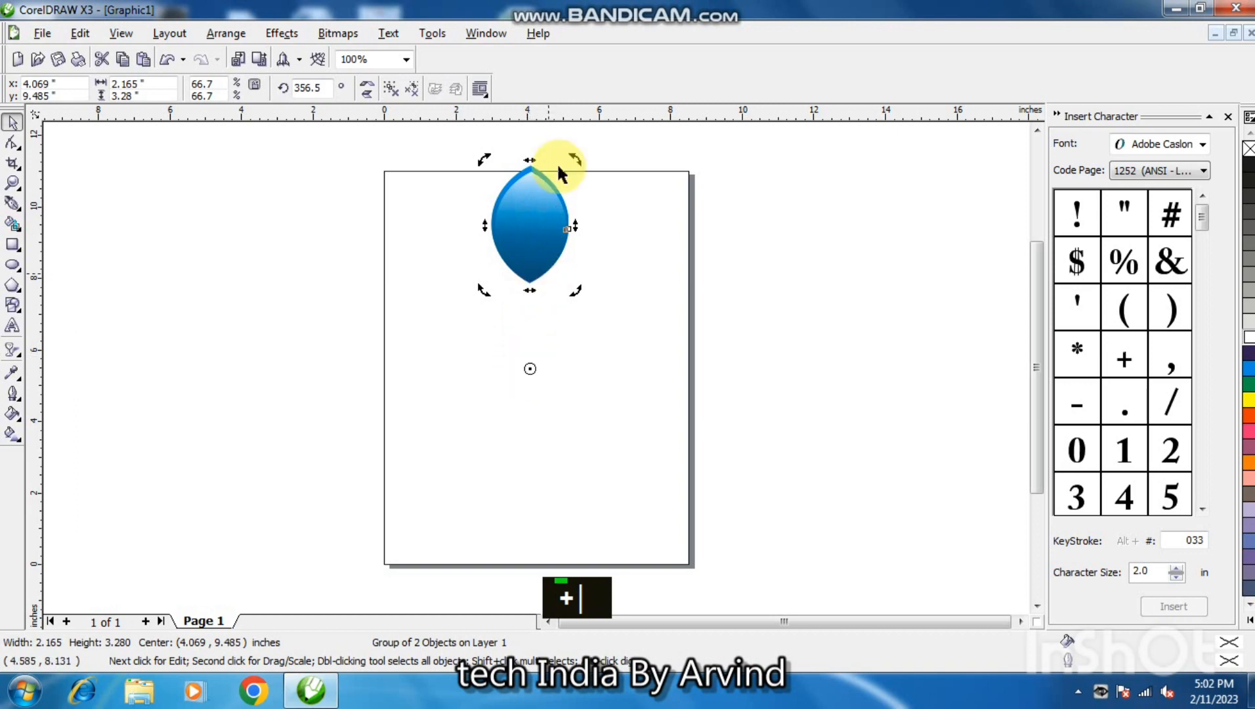
Try to build a petal ring by rotating a leaf copy to 329.5 degrees and repeating that rotation around the centre.
left_click_drag(575, 160, 660, 211)
right_click(660, 211)
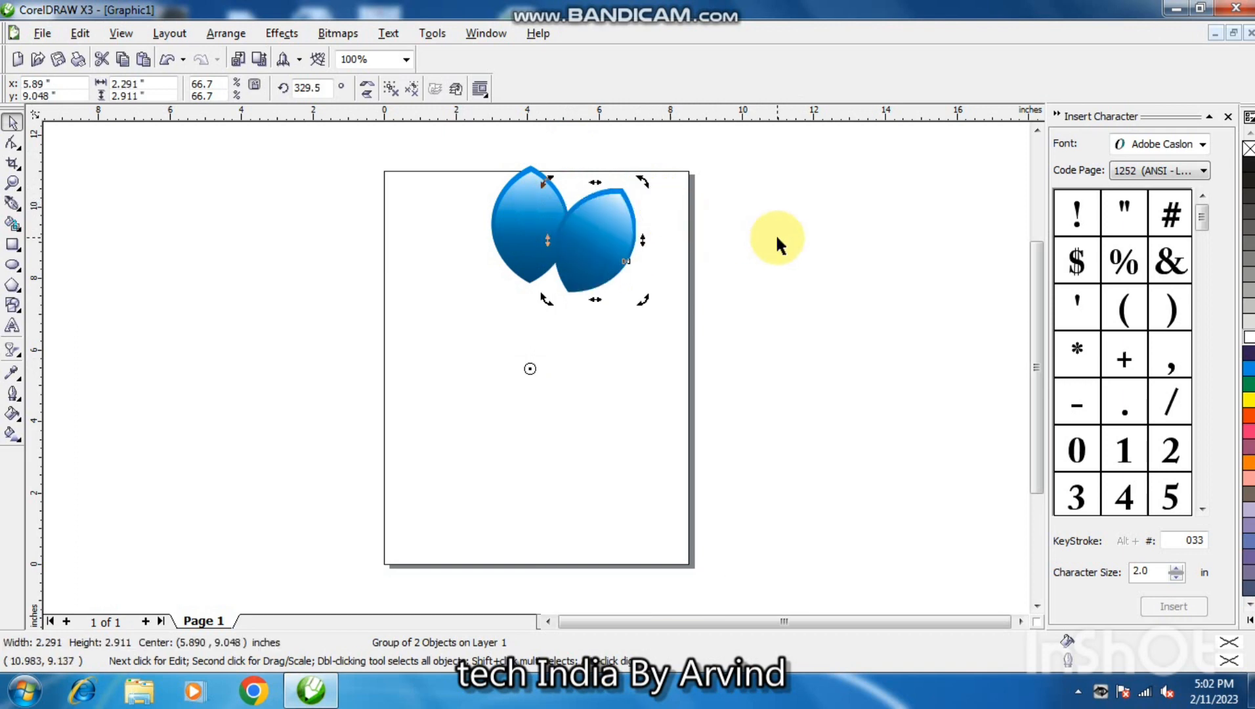
key("ctrl+r")
key("ctrl+r")
key("ctrl+r")
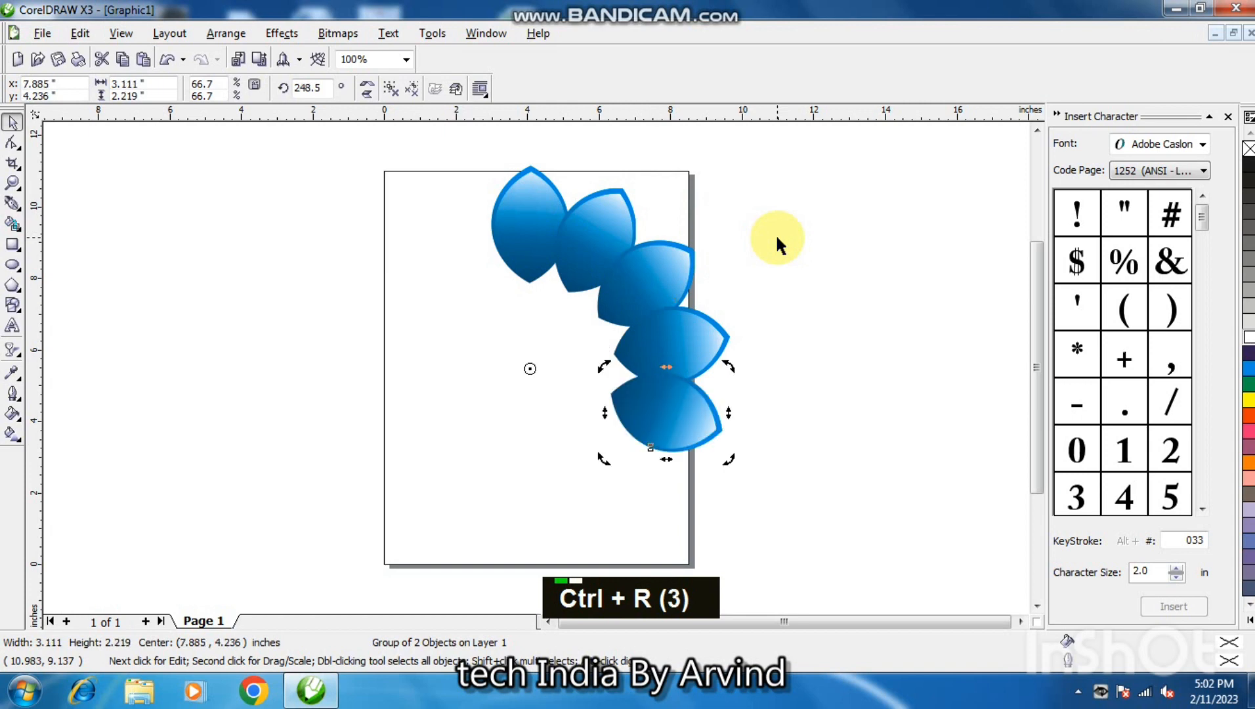
key("ctrl+r")
key("ctrl+r")
key("ctrl+r")
key("ctrl+r")
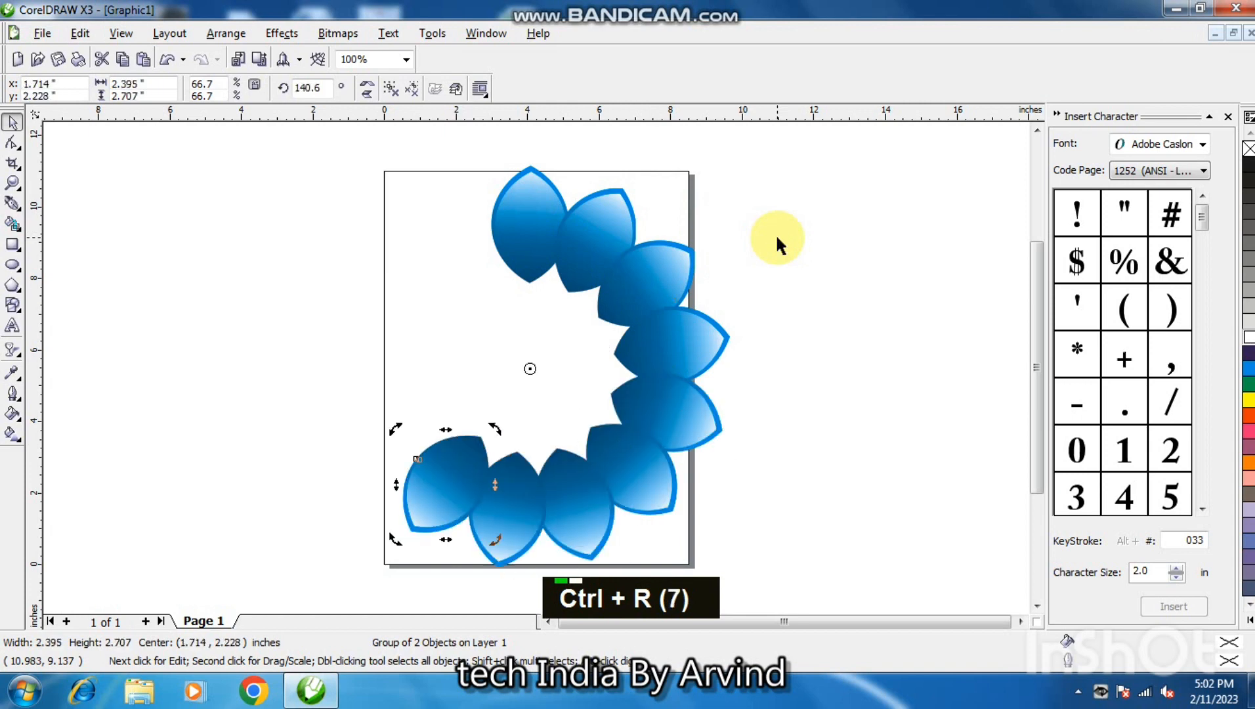
key("ctrl+r")
key("ctrl+r")
key("ctrl+r")
key("ctrl+r")
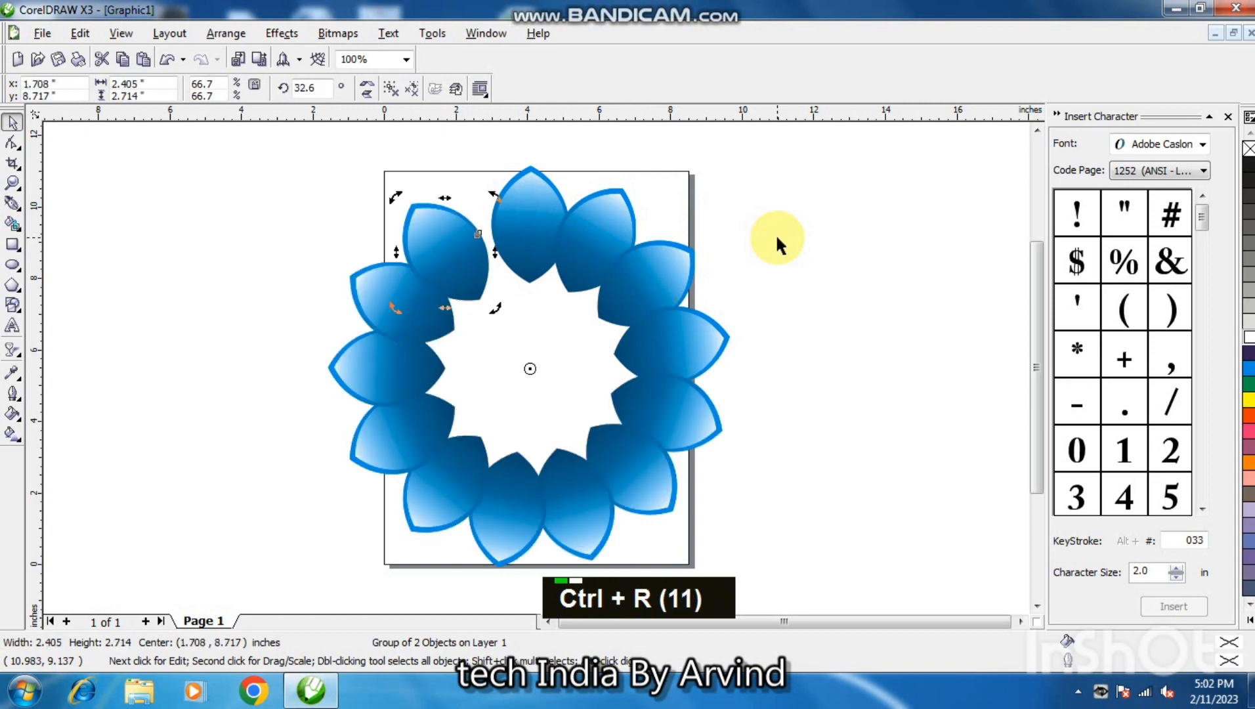
key("ctrl+r")
Undo all the rotated leaf copies back to the single upright leaf.
key("ctrl+z")
key("ctrl+z")
key("ctrl+z")
key("ctrl+z")
key("ctrl+z")
key("ctrl+z")
key("ctrl+z")
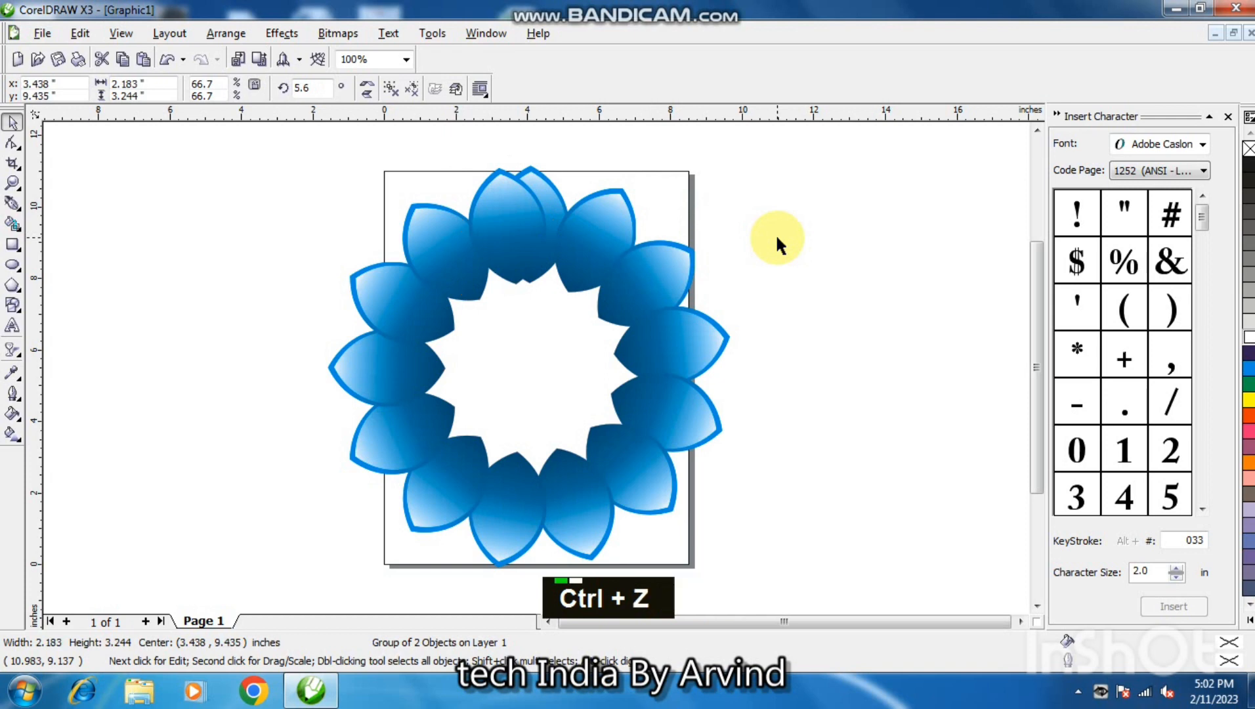
key("ctrl+z")
key("ctrl+z")
key("ctrl+z")
key("ctrl+z")
key("ctrl+z")
key("ctrl+z")
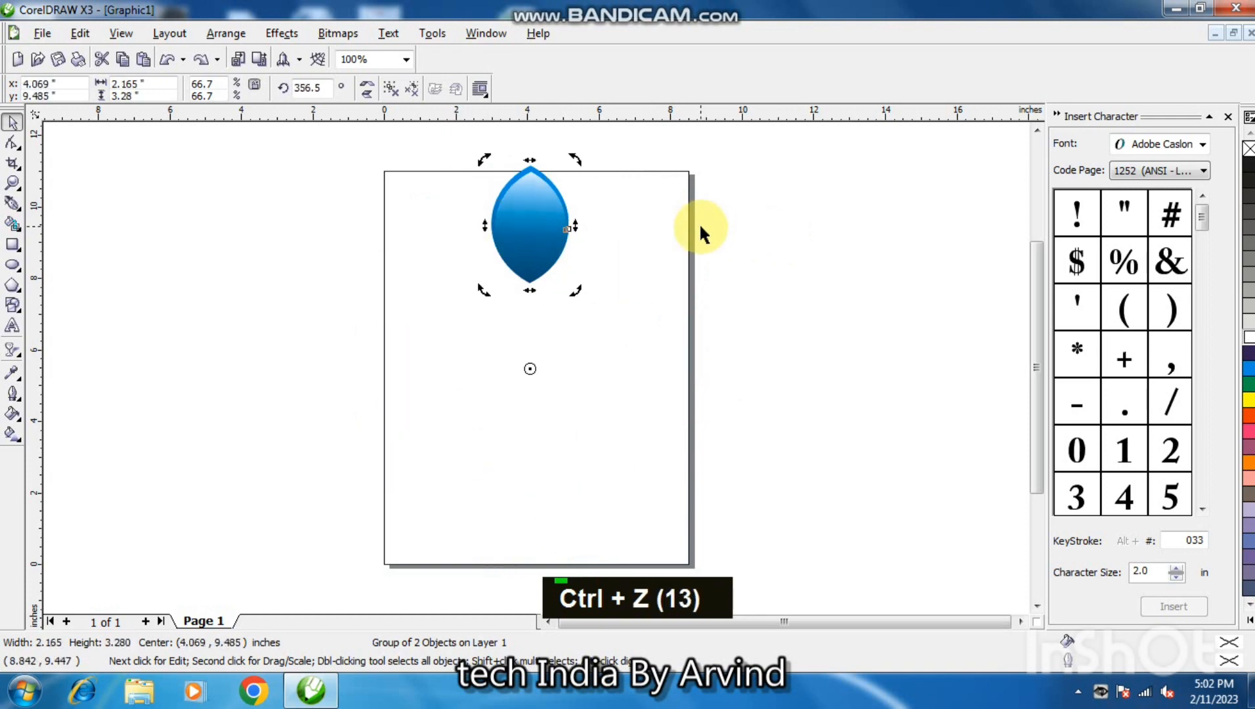
Try a denser ring by rotating a leaf copy to 334.6 degrees and repeating the rotation around the centre.
left_click_drag(572, 160, 722, 235)
right_click(722, 235)
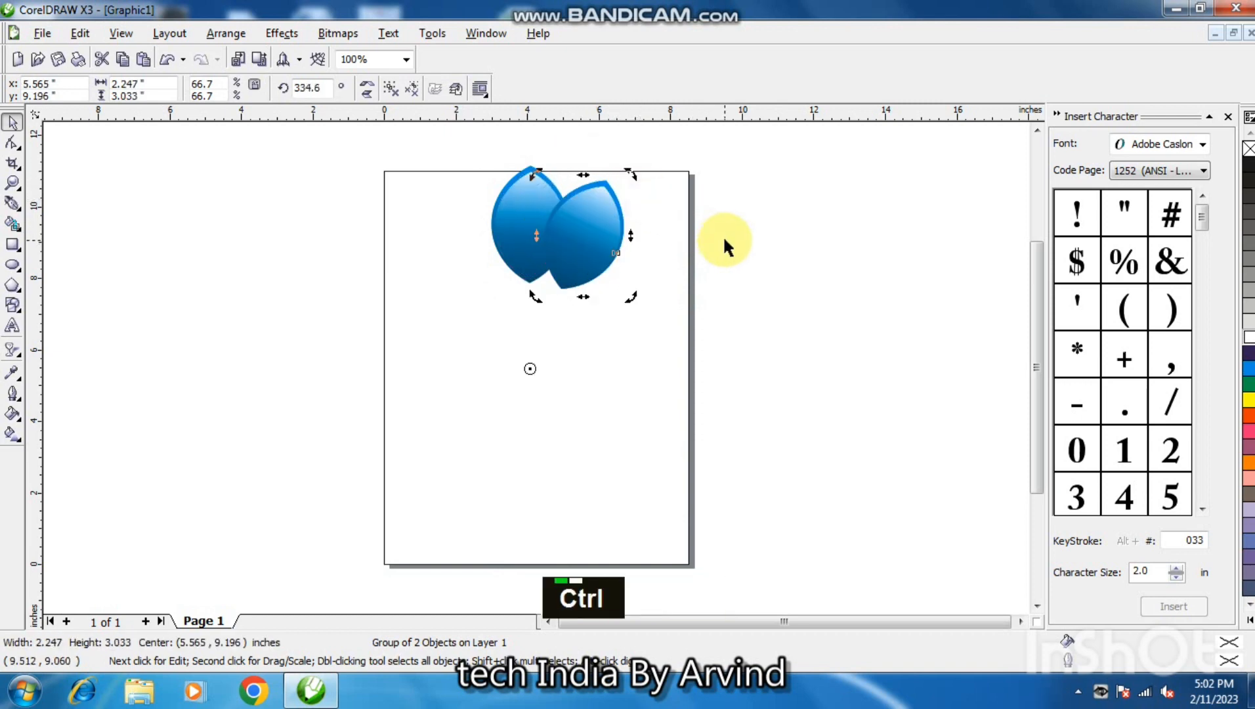
key("ctrl+r")
key("ctrl+r")
key("ctrl+r")
key("ctrl+r")
key("ctrl+r")
key("ctrl+r")
key("ctrl+r")
key("ctrl+r")
key("ctrl+r")
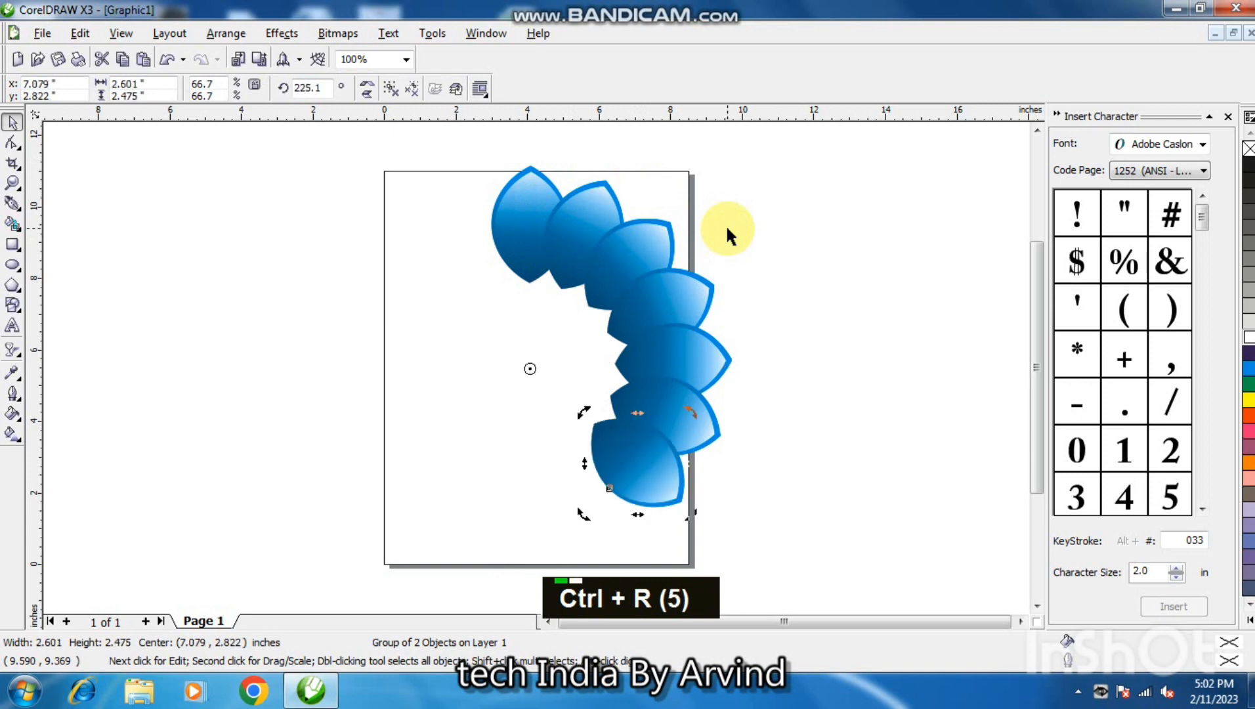
key("ctrl+r")
key("ctrl+r")
key("ctrl+r")
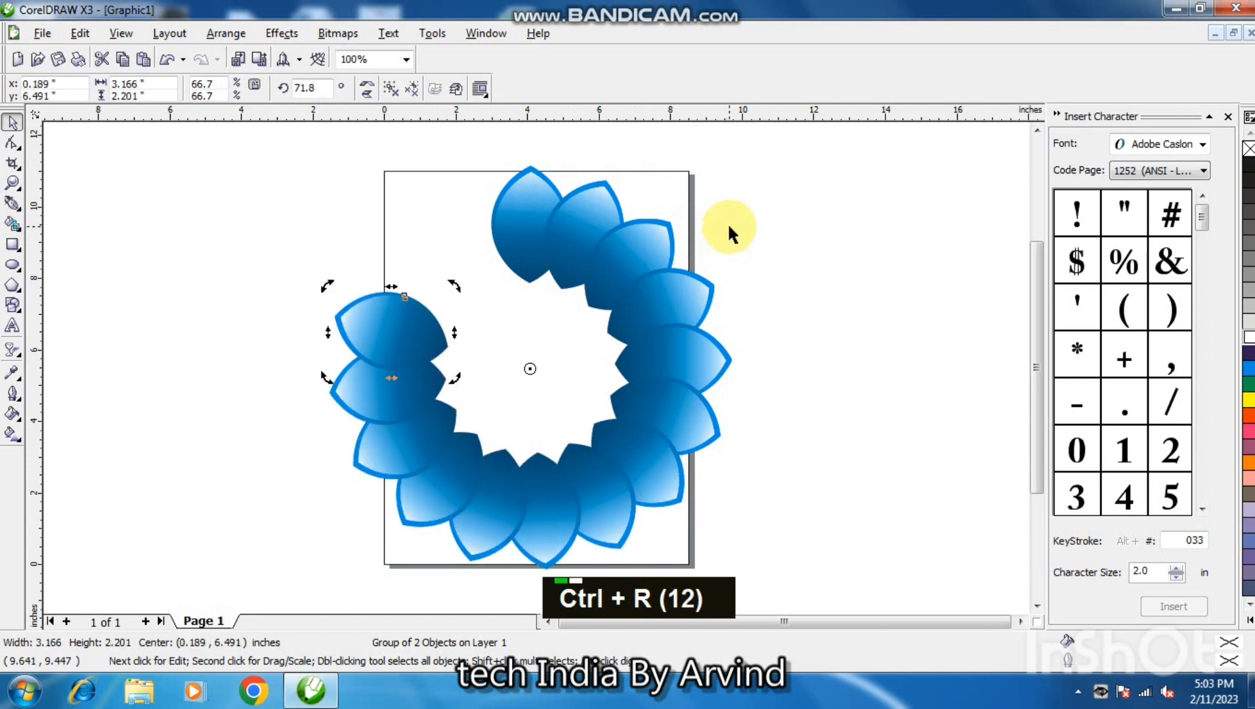
key("ctrl+r")
key("ctrl+r")
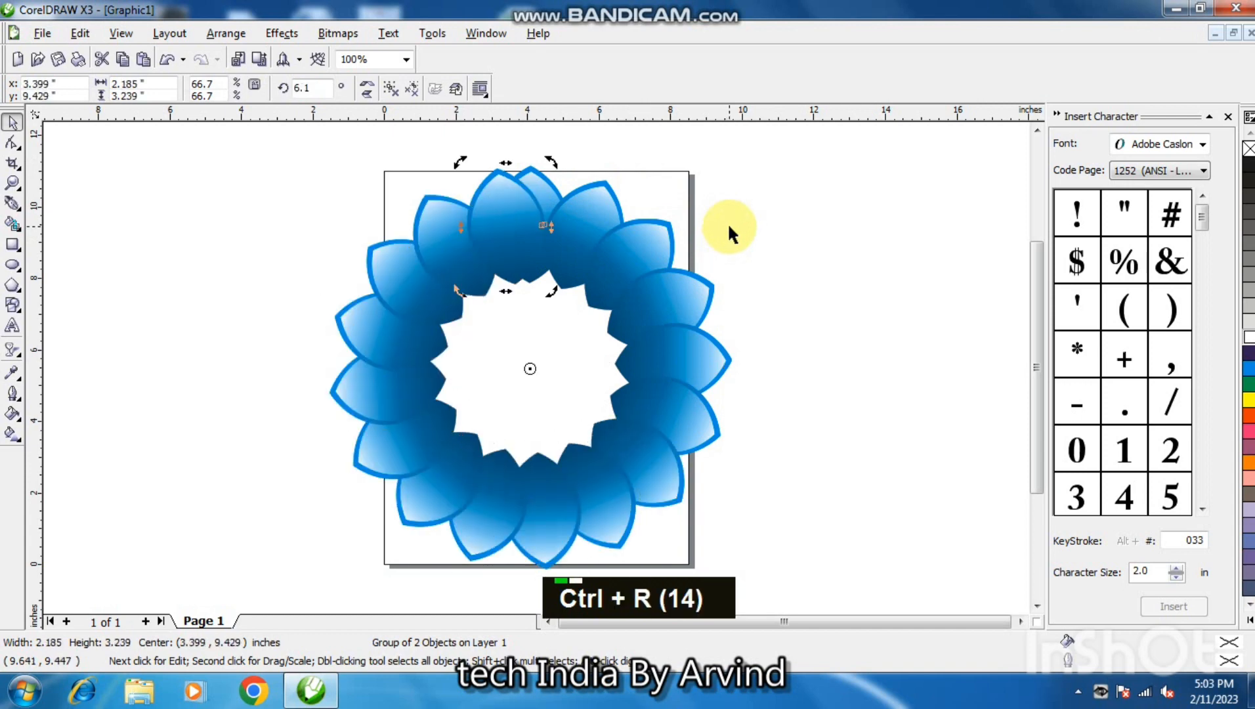
Undo the denser ring of copies so that only the original leaf is left.
key("ctrl+z")
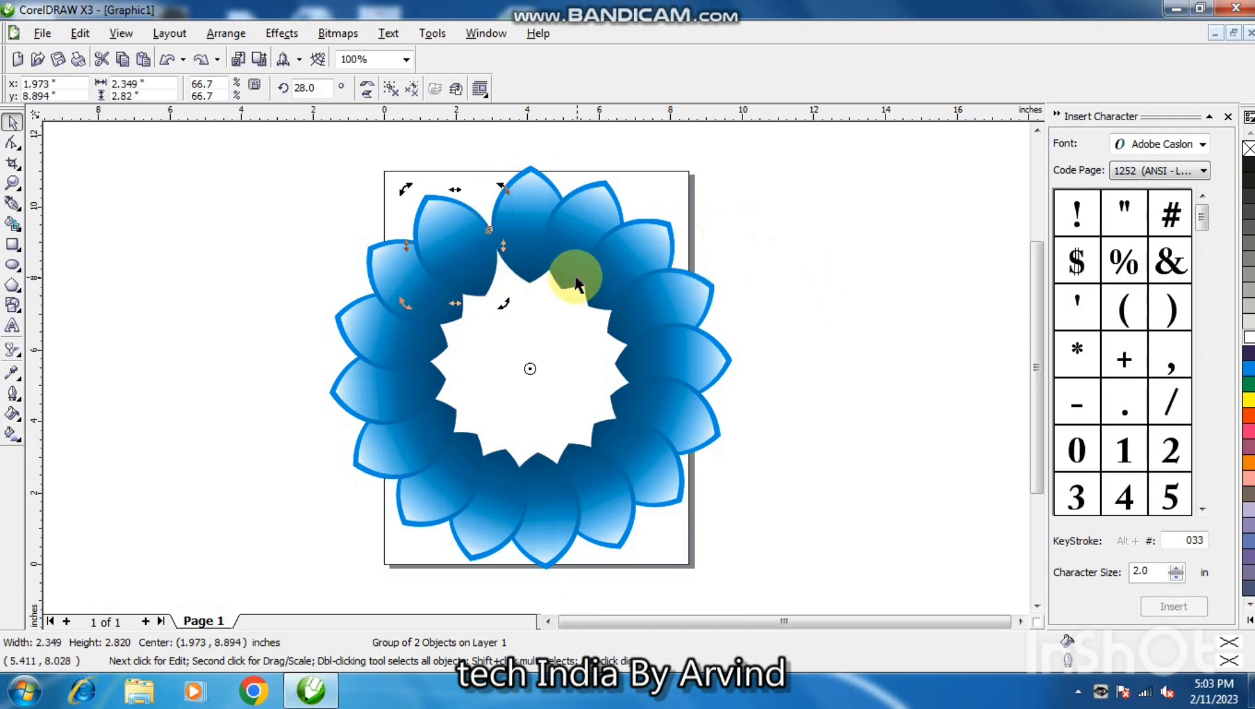
key("ctrl+r")
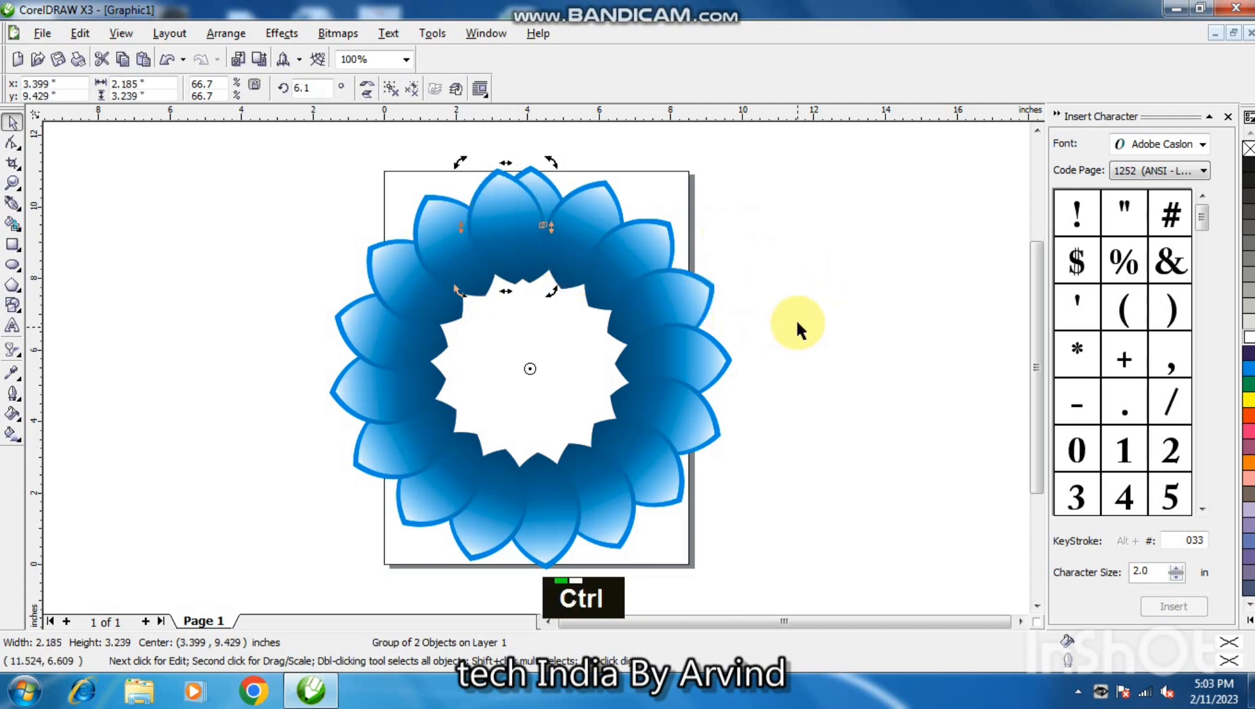
key("ctrl+alt+z")
key("ctrl+alt+z")
key("ctrl+alt+z")
key("ctrl+z")
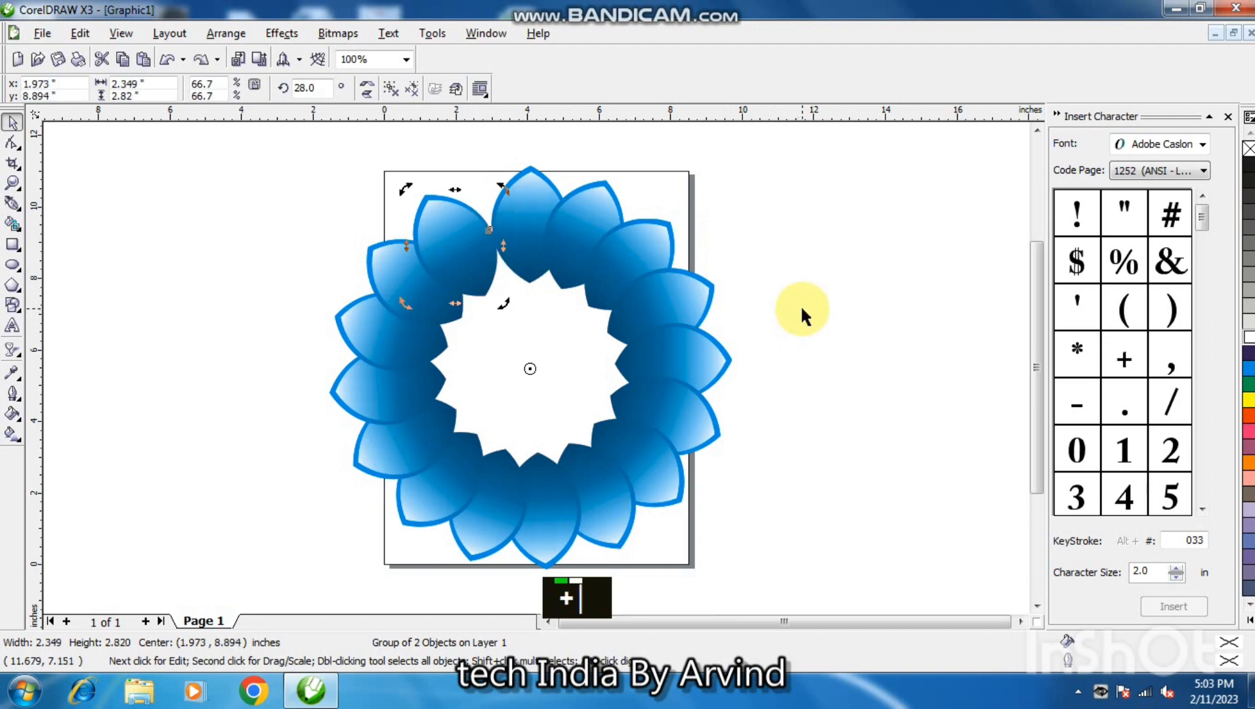
key("ctrl+z")
key("ctrl+z")
key("ctrl+z")
key("ctrl+z")
key("ctrl+z")
key("ctrl+z")
key("ctrl+z")
key("ctrl+z")
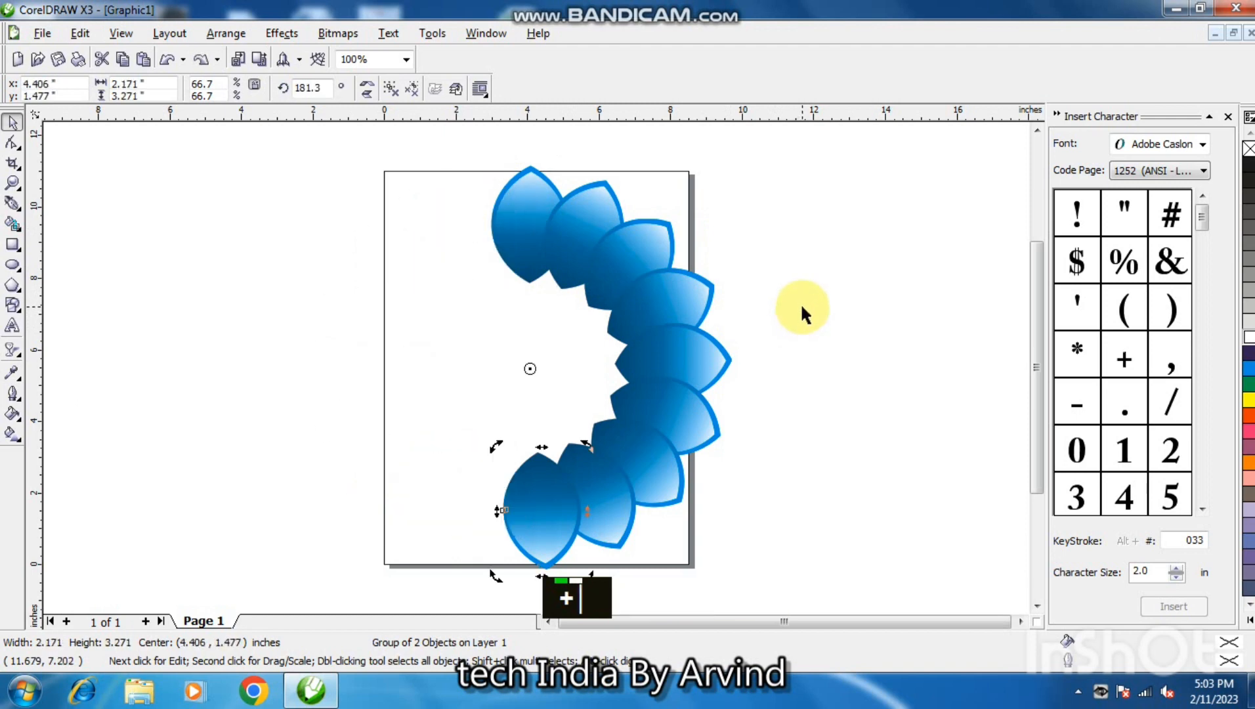
key("ctrl+z")
key("ctrl+z")
key("ctrl+z")
key("ctrl+z")
key("ctrl+z")
key("ctrl+z")
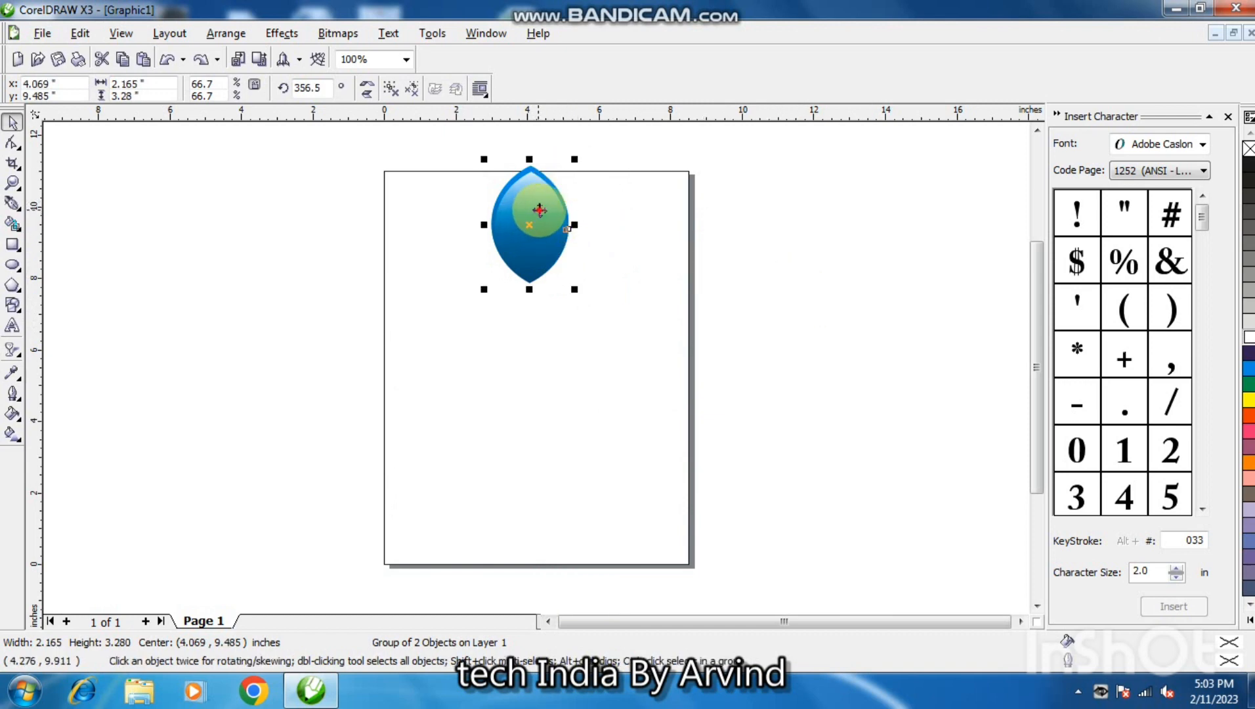
Rotate a leaf copy about 30 degrees clockwise around the page's middle and repeat it ten times for a 12-petal ring.
left_click_drag(572, 156, 646, 253)
right_click(642, 252)
key("ctrl+r")
key("ctrl+r")
key("ctrl+r")
key("ctrl+r")
key("ctrl+r")
key("ctrl+r")
key("ctrl+r")
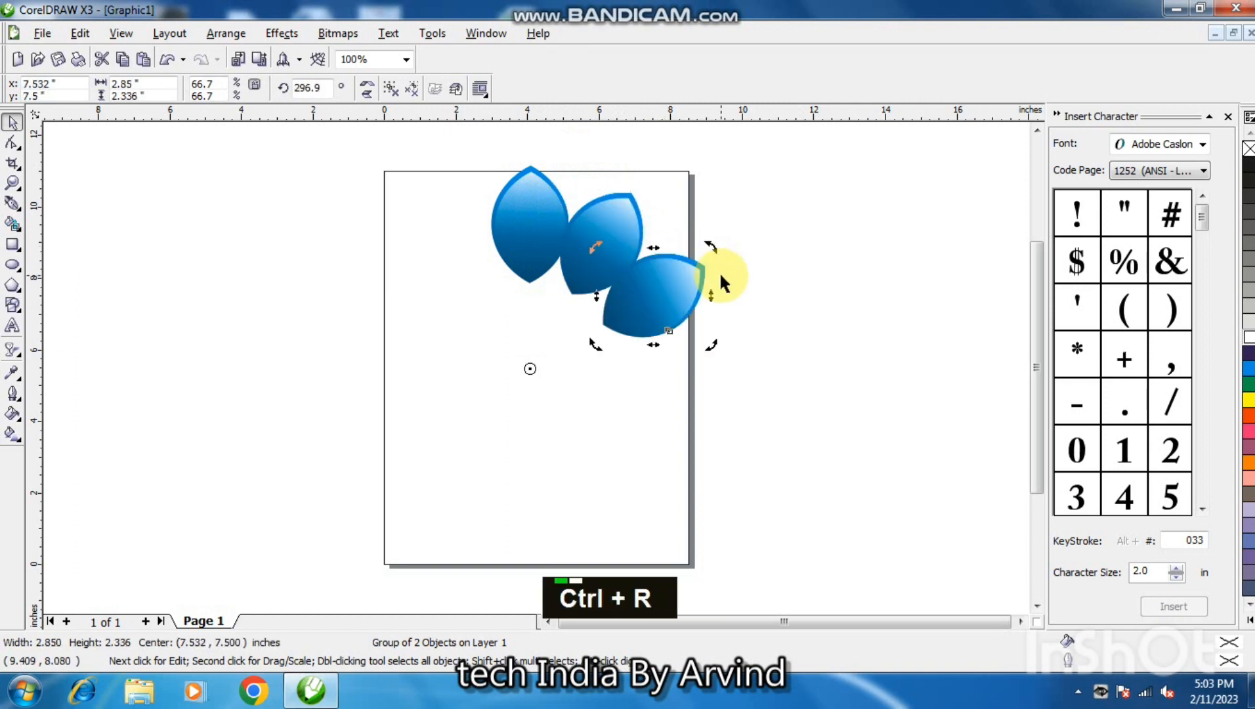
key("ctrl+r")
key("ctrl+r")
key("ctrl+r")
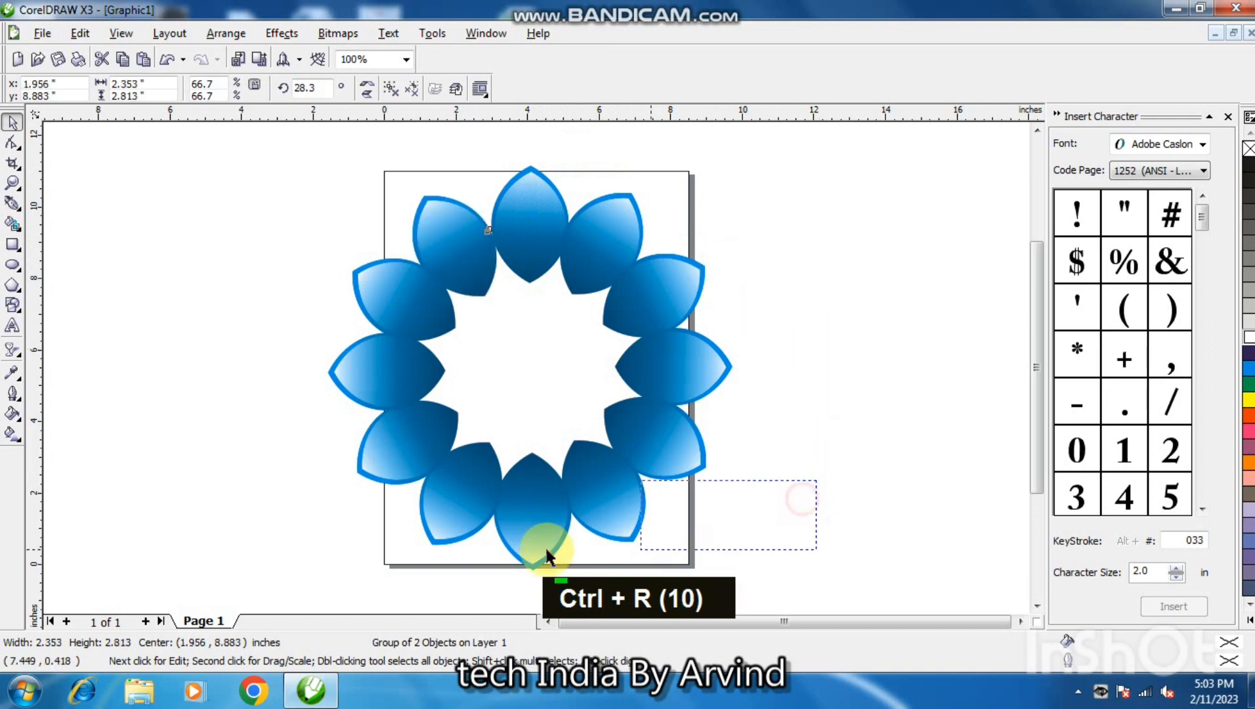
Select all 12 petals, move the ring slightly up, and group it.
left_click_drag(545, 549, 283, 458)
left_click_drag(389, 484, 302, 154)
left_click_drag(592, 282, 588, 245)
key("ctrl+g")
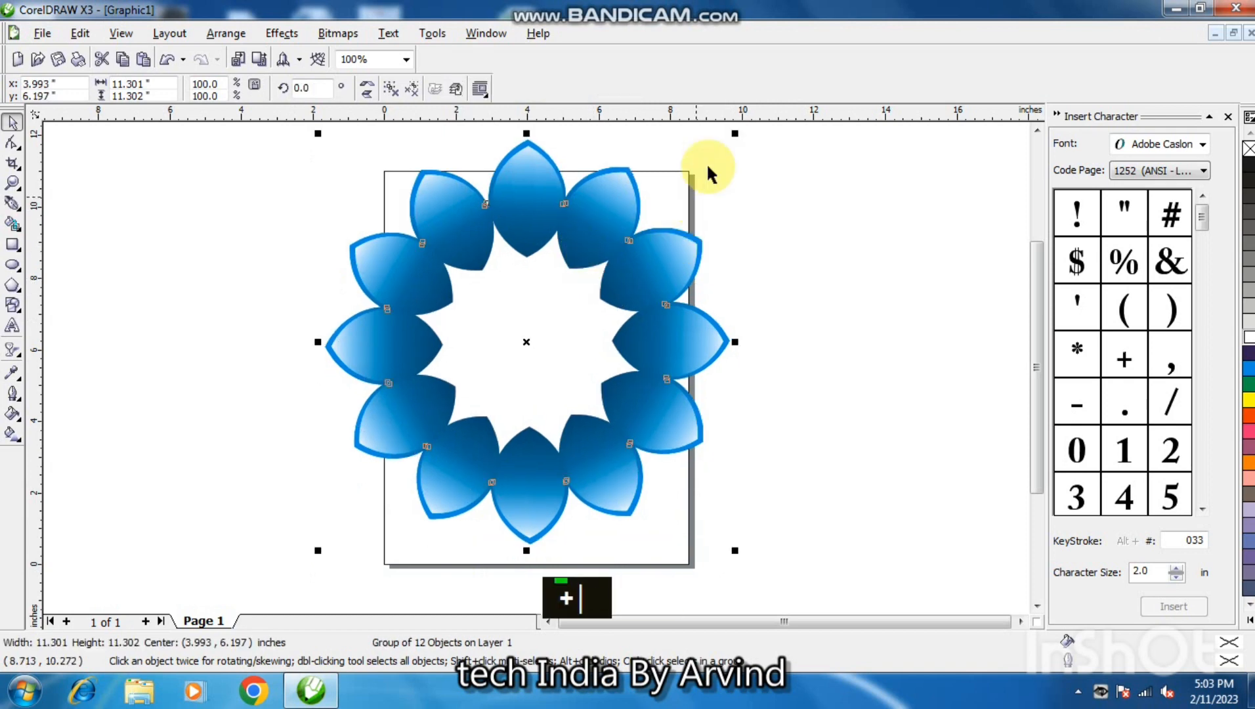
Try scaling a copy of the petal ring to 82.2% and undo the scaling.
left_click_drag(729, 134, 662, 207)
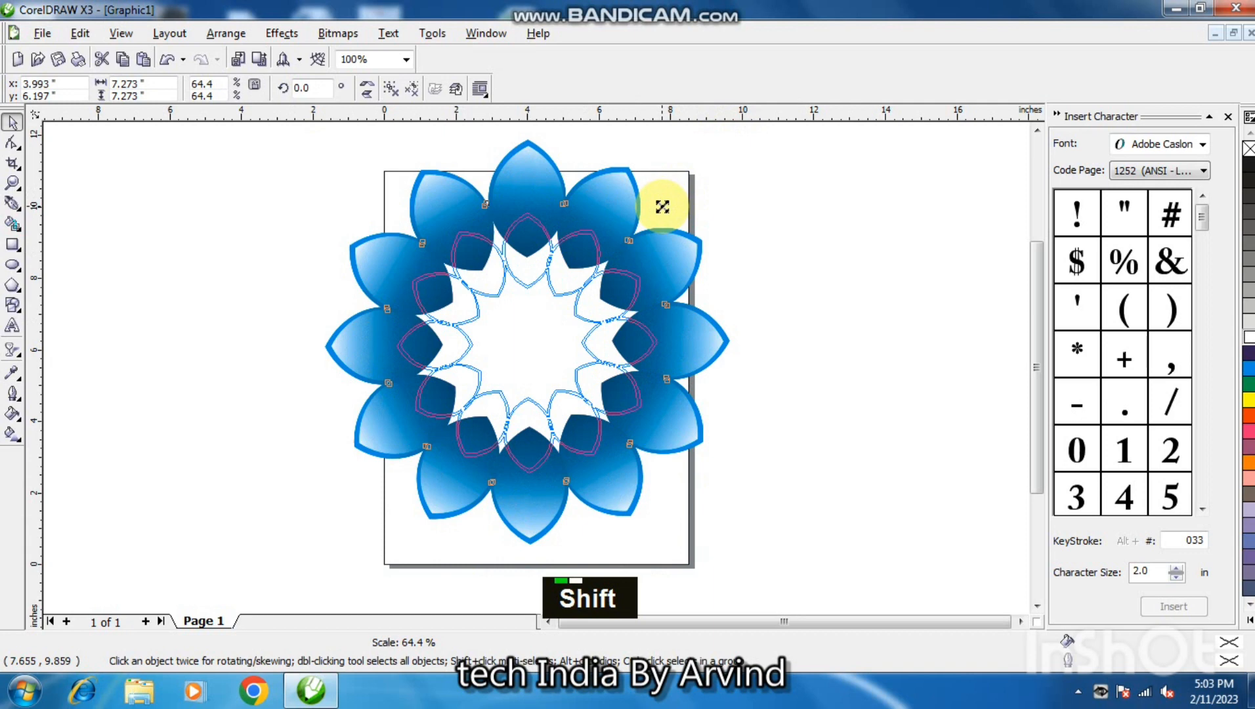
left_click_drag(662, 207, 657, 205)
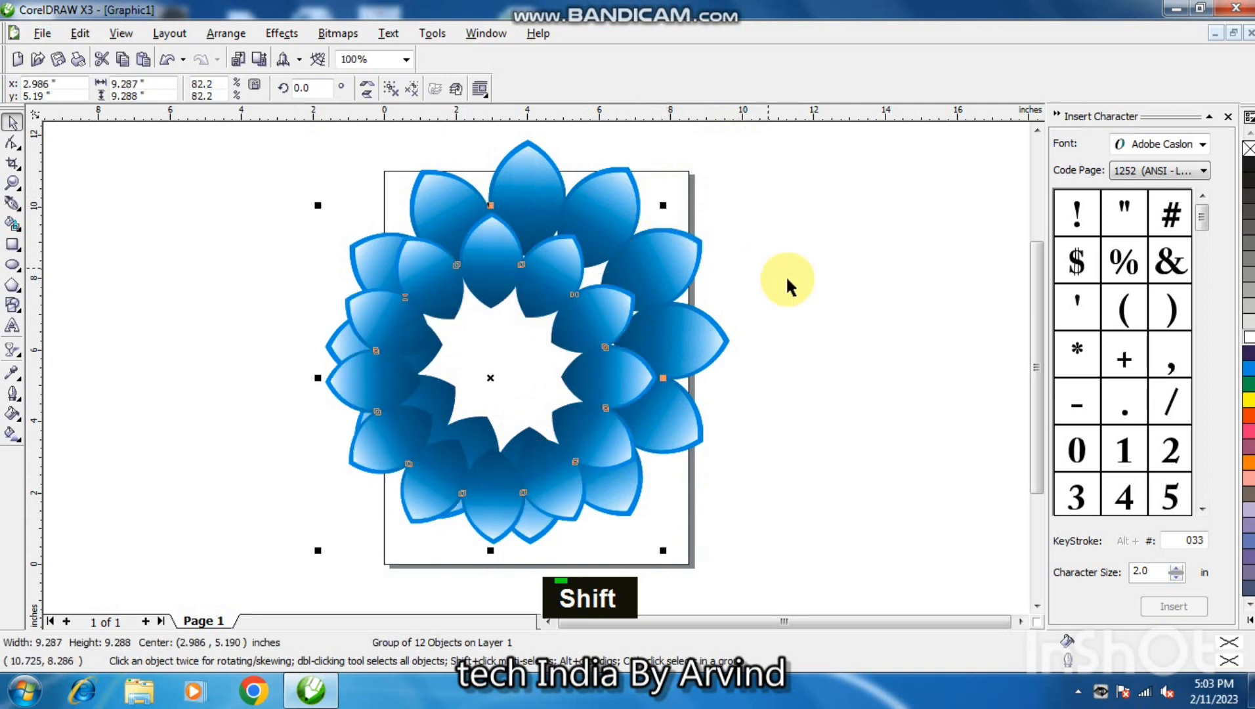
key("ctrl+z")
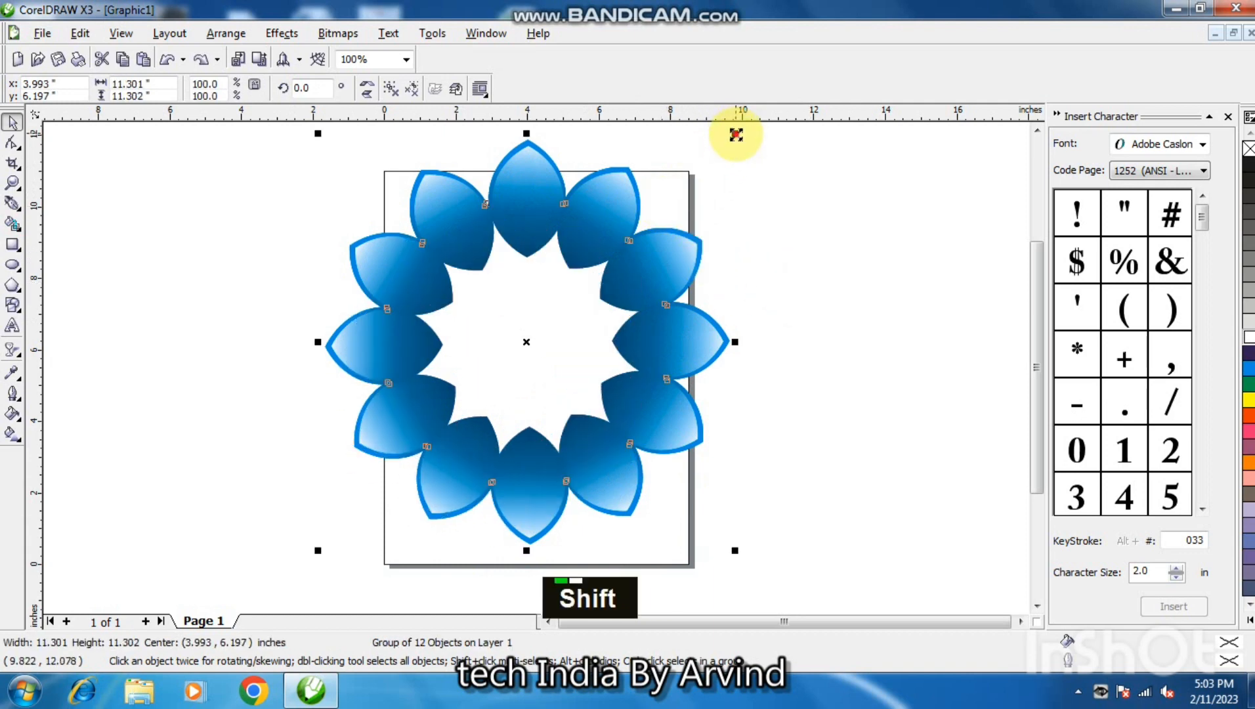
Make a concentric copy of the petal ring scaled to 61.6%, and undo a trial orange fill on it.
left_click_drag(733, 135, 656, 203)
right_click(656, 203)
left_click(1248, 417)
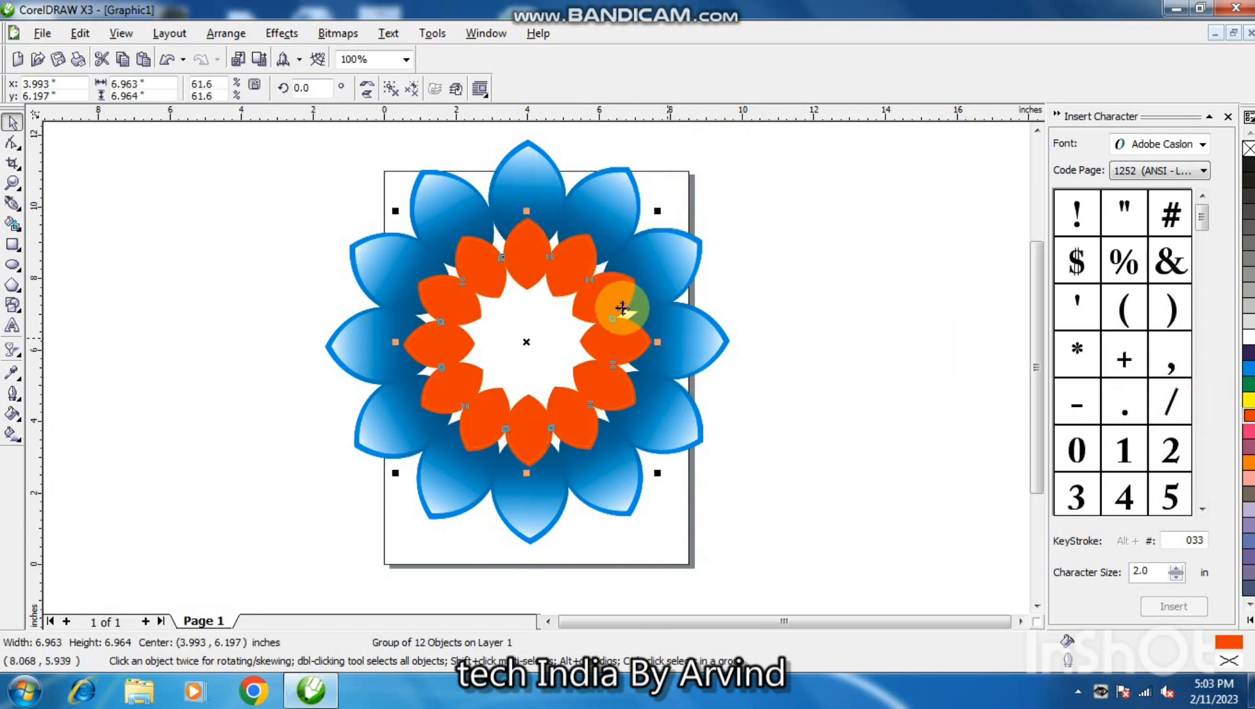
key("ctrl+z")
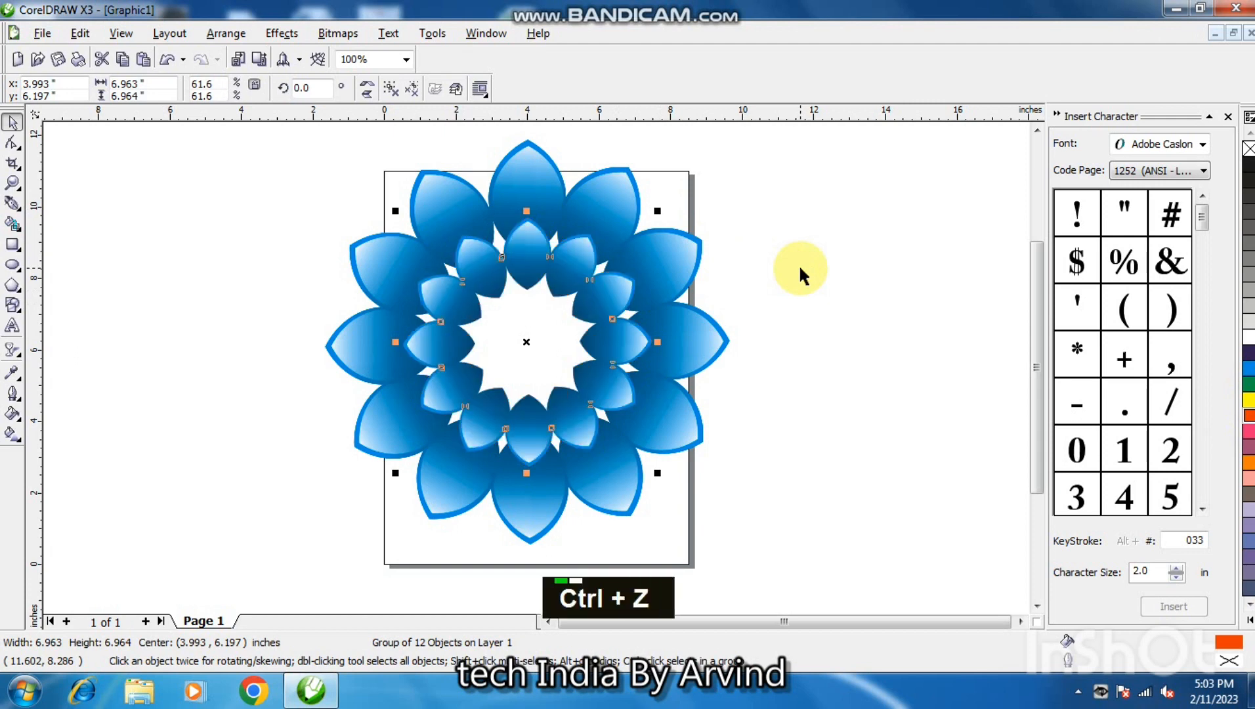
Rotate the inner ring to 346.3 degrees so its petals sit between the outer ones, and enlarge it to 64.7%.
left_click(598, 272)
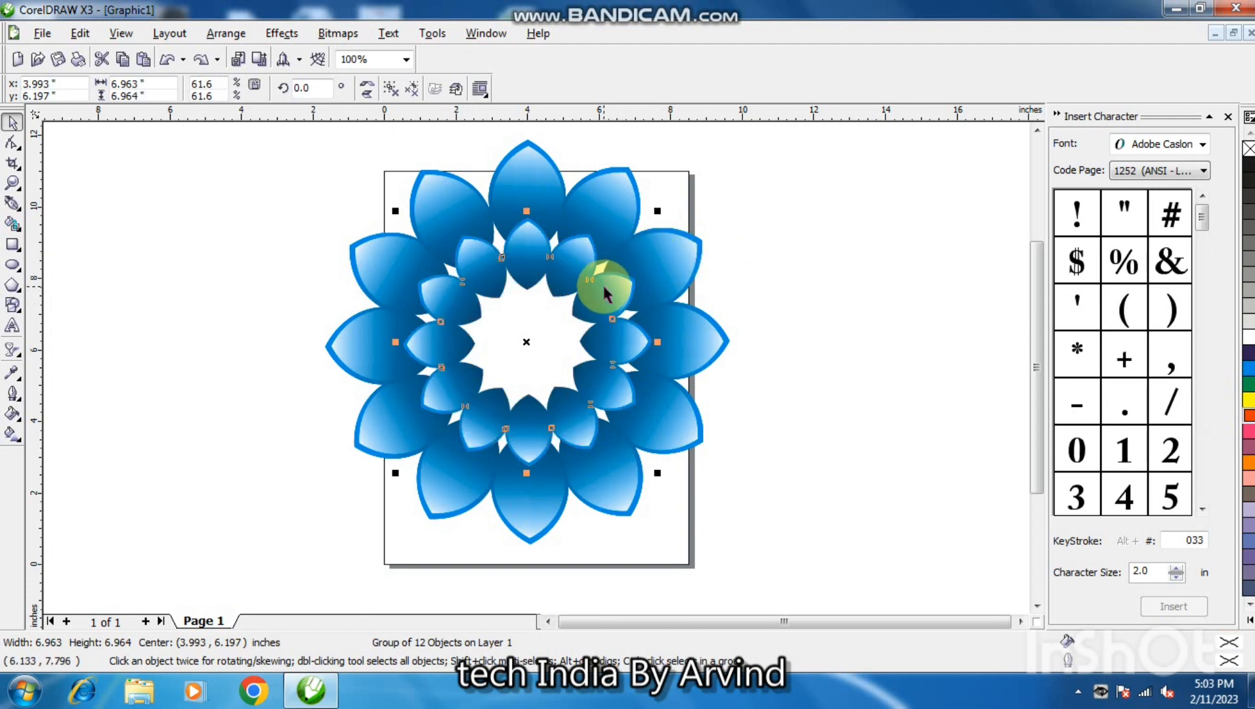
left_click_drag(653, 209, 673, 256)
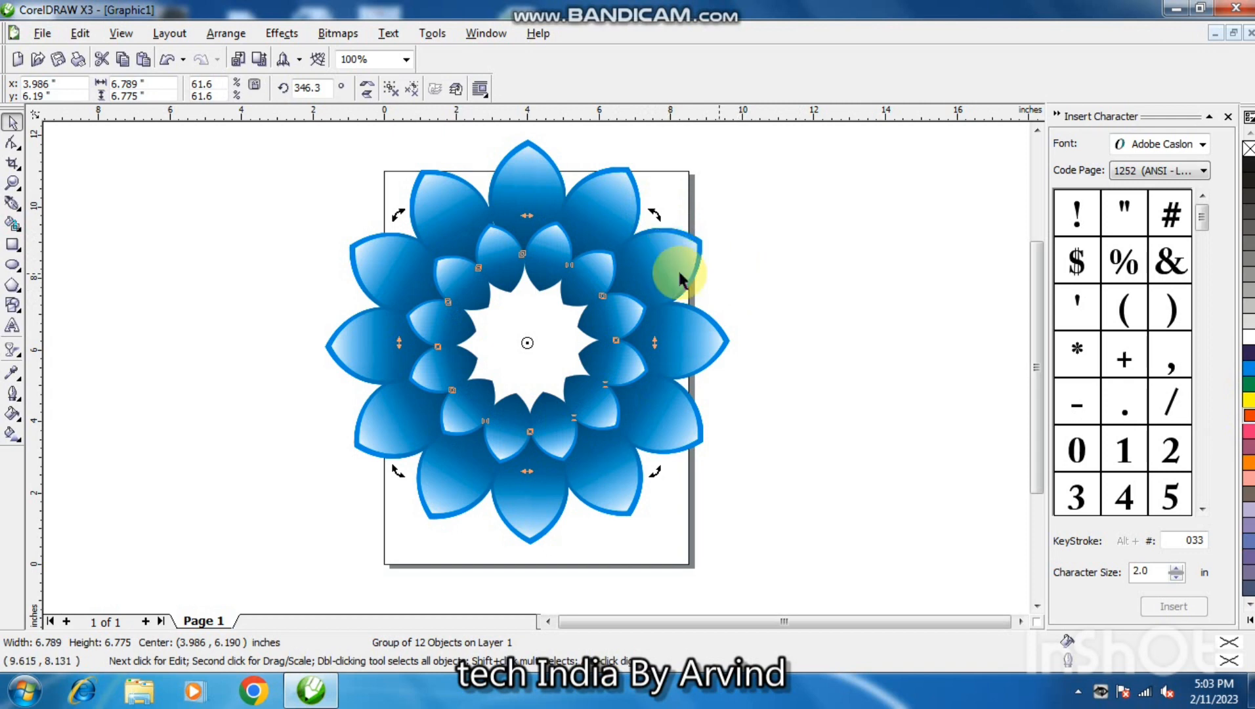
left_click(594, 272)
left_click_drag(653, 214, 661, 208)
left_click(812, 257)
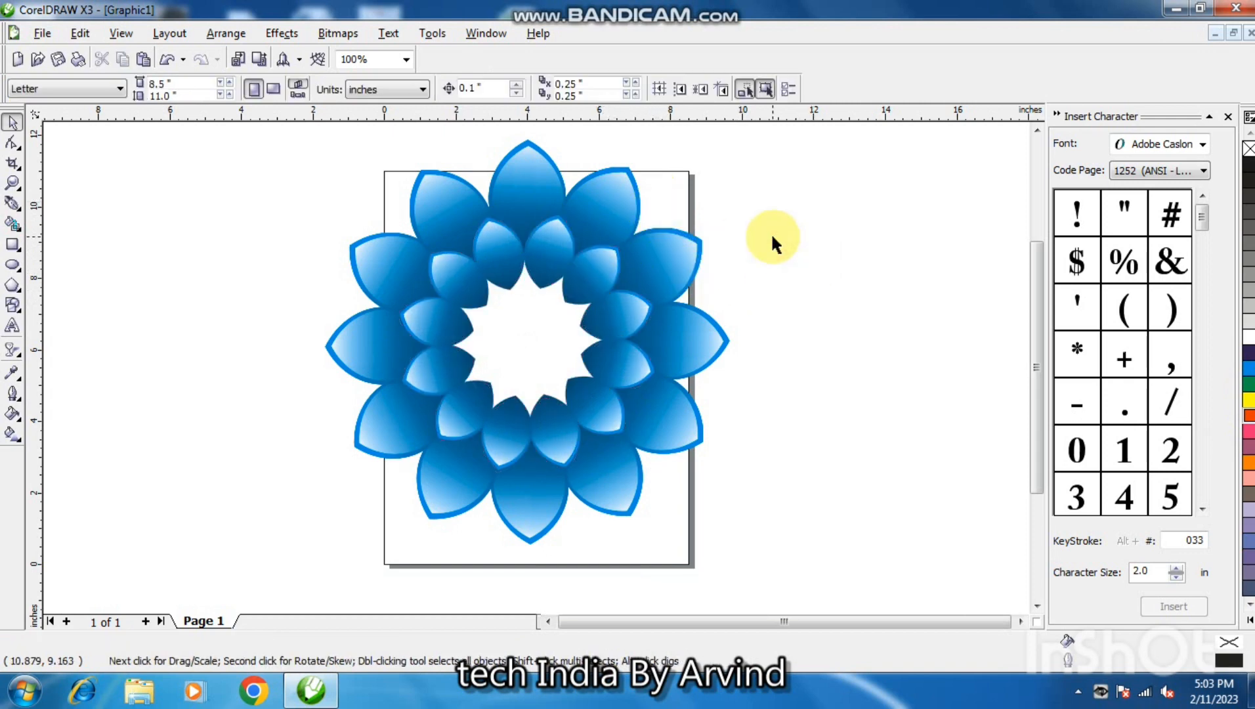
Duplicate the inner petal ring and scale the copy concentrically to 38%.
left_click(621, 365)
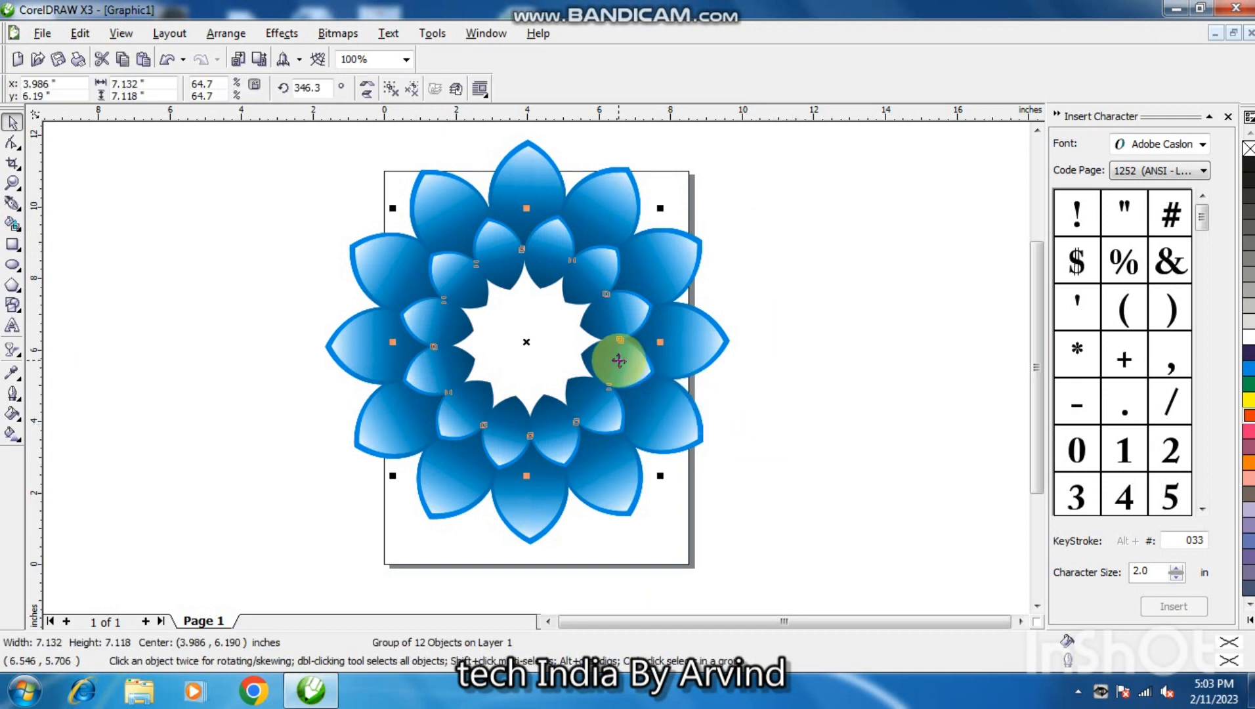
key("plus")
left_click_drag(661, 211, 603, 259)
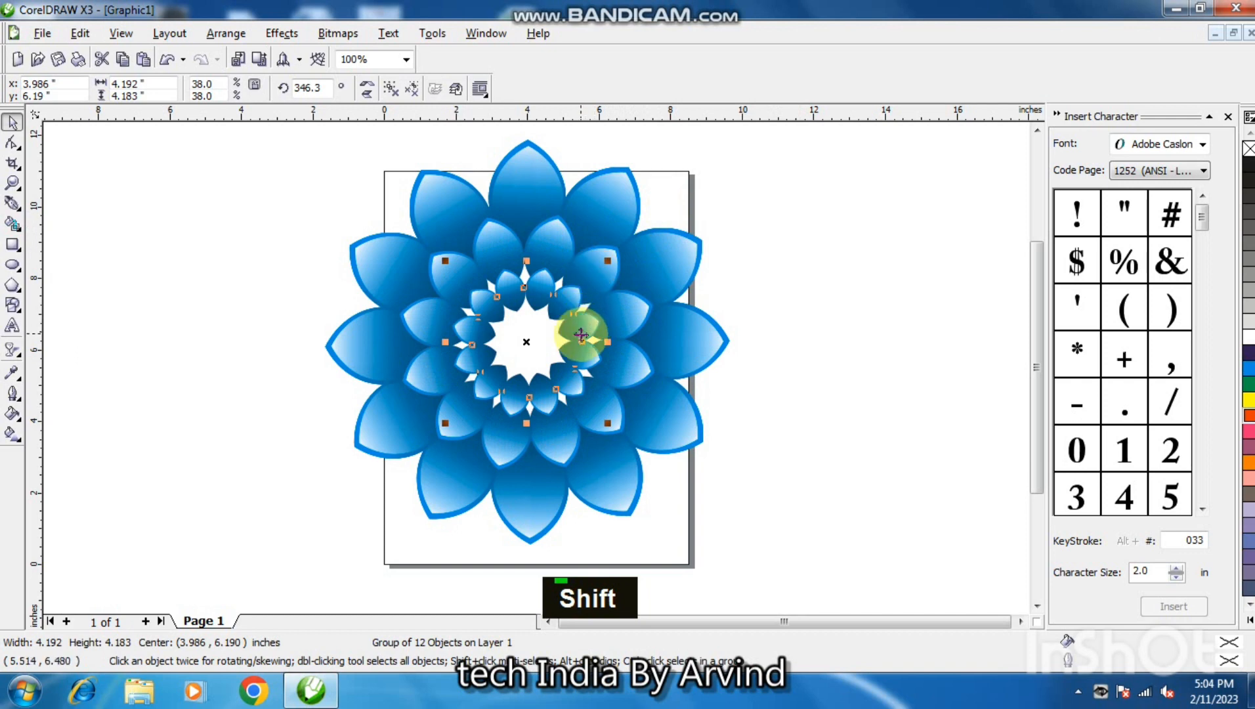
Rotate the smallest ring to 2.0 degrees and enlarge it slightly from its centre to about 39.8%.
left_click(581, 354)
left_click_drag(610, 425, 618, 384)
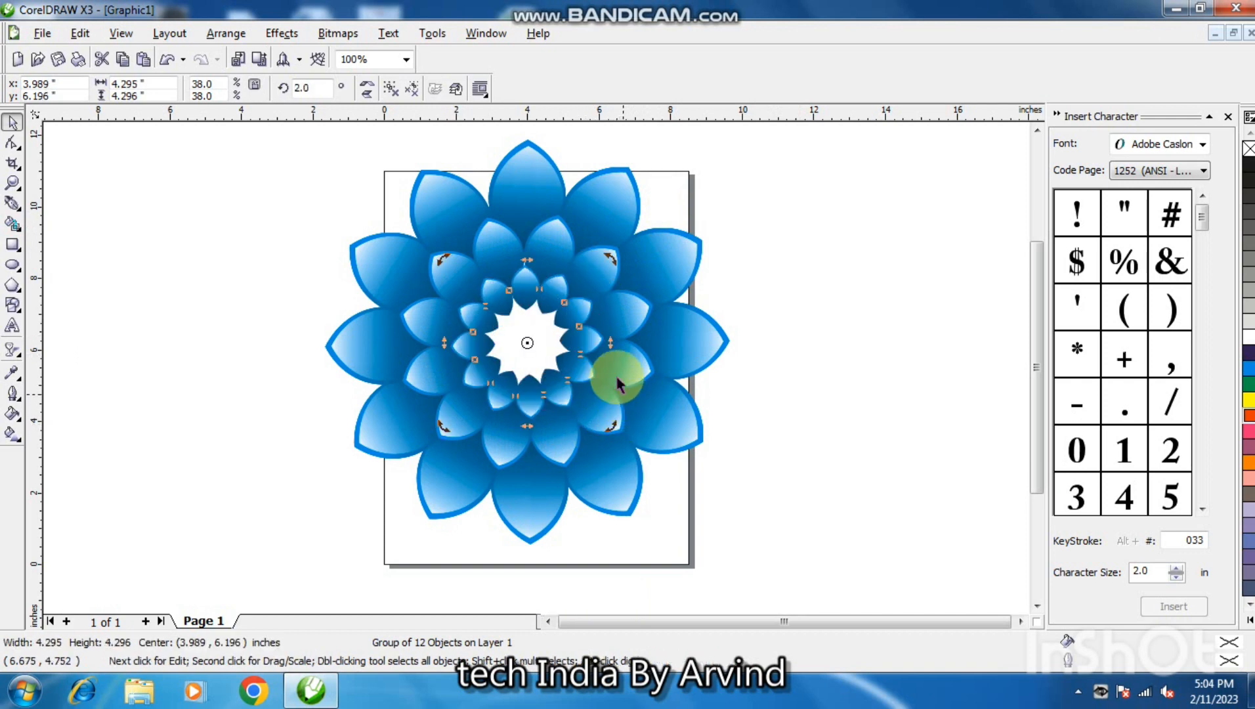
left_click(605, 260, "shift")
left_click(605, 259, "shift")
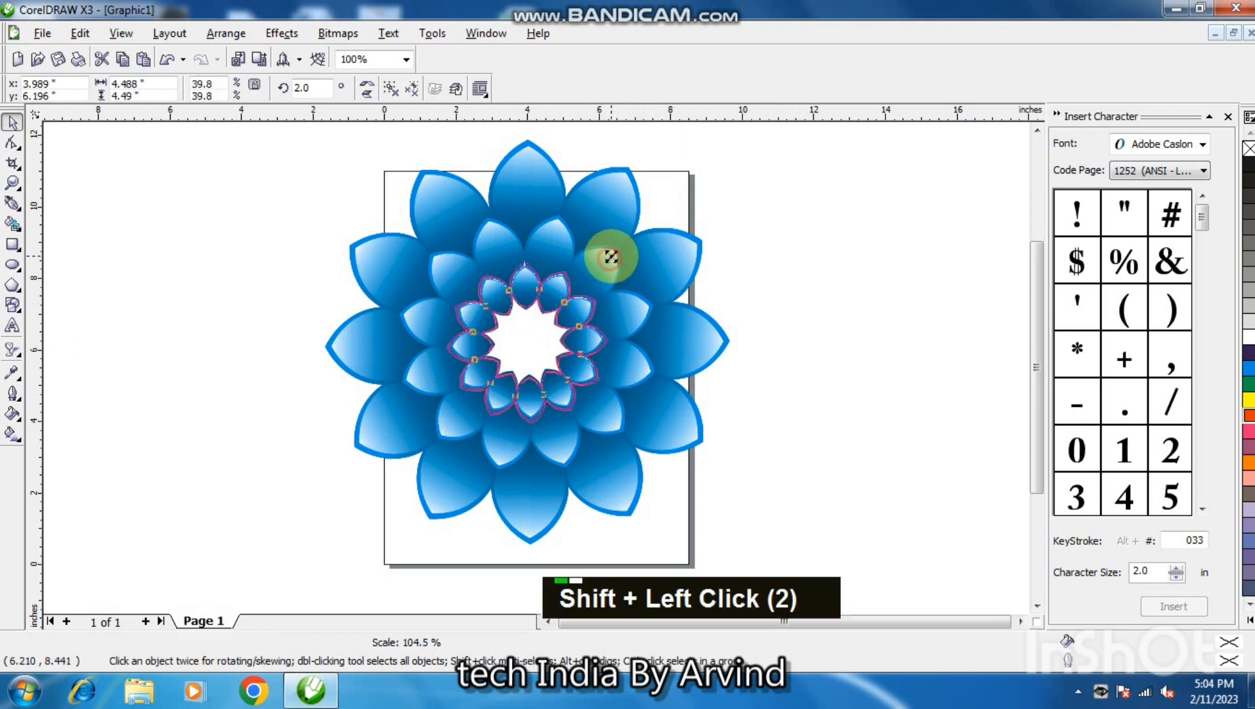
left_click(812, 318)
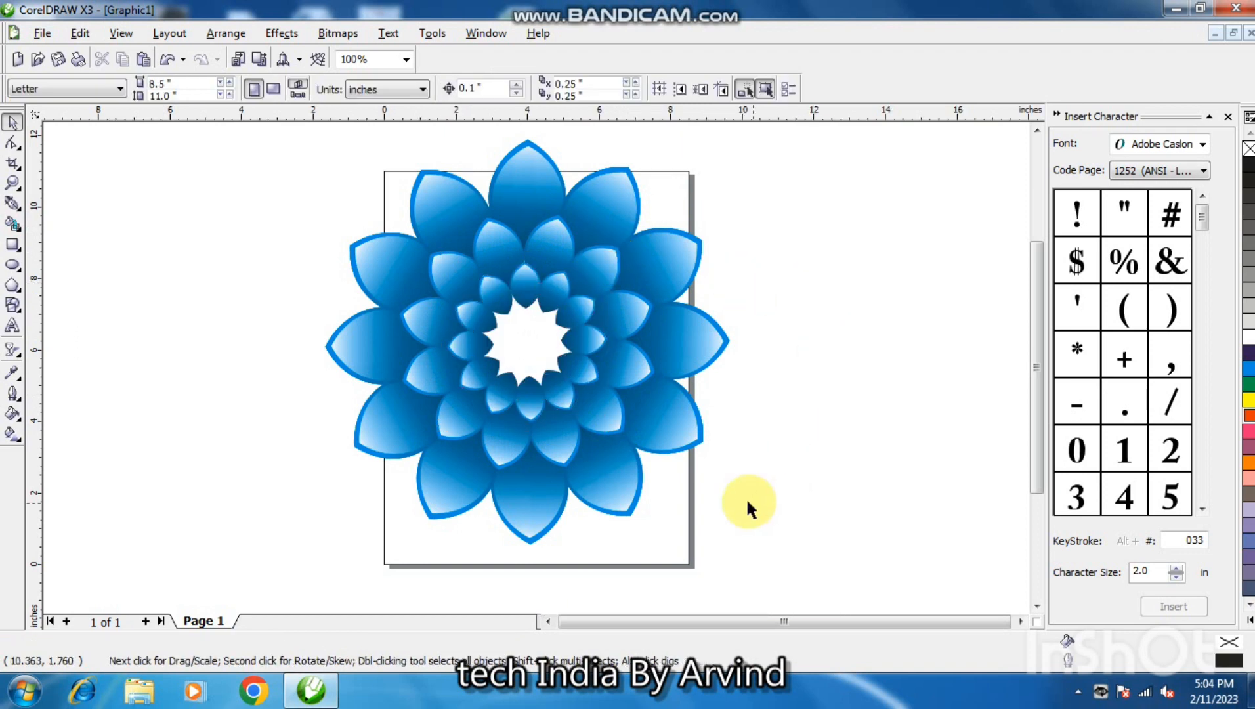
Duplicate all the petal rings together and scale the copy concentrically to about 37% inside the flower's centre opening.
left_click_drag(297, 160, 295, 158)
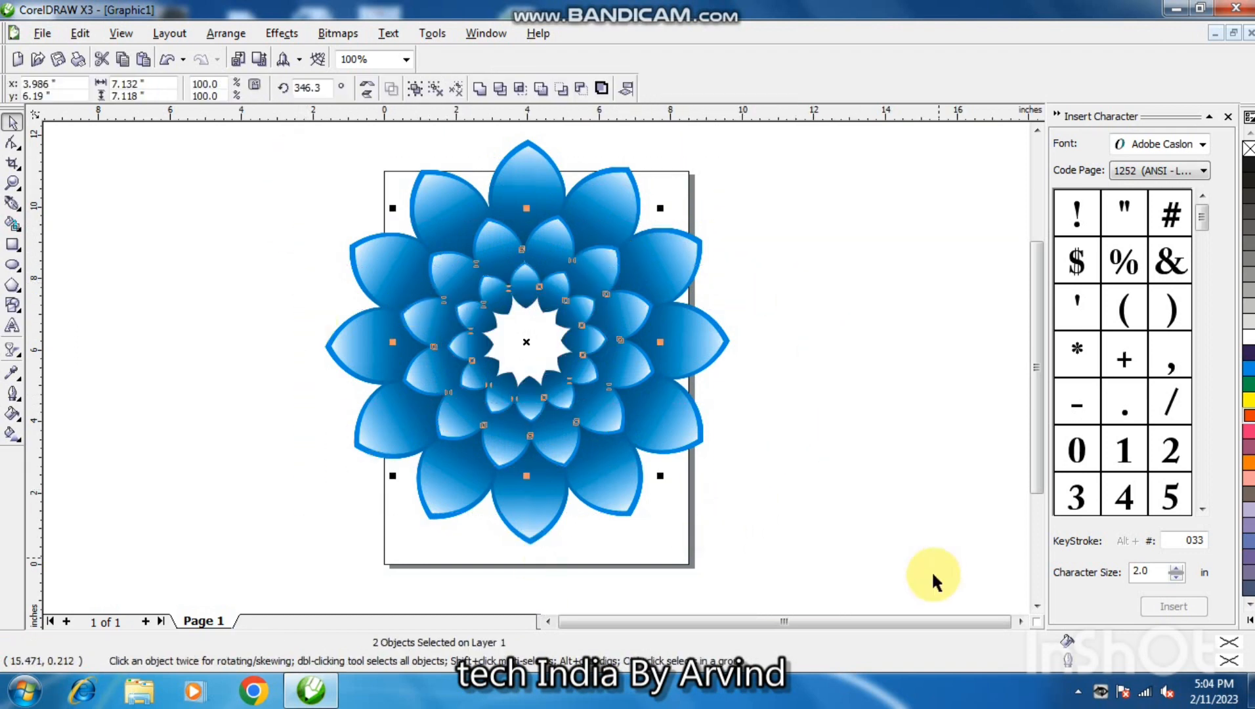
left_click_drag(921, 590, 270, 141)
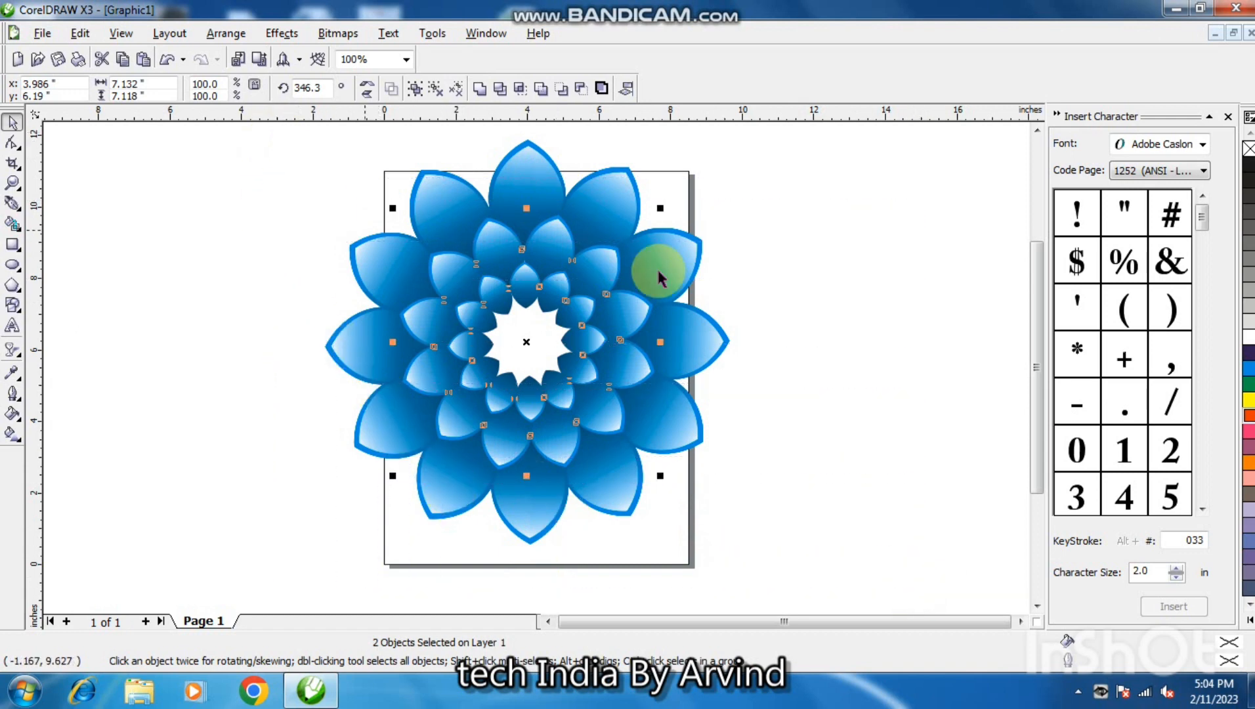
left_click_drag(867, 157, 345, 531)
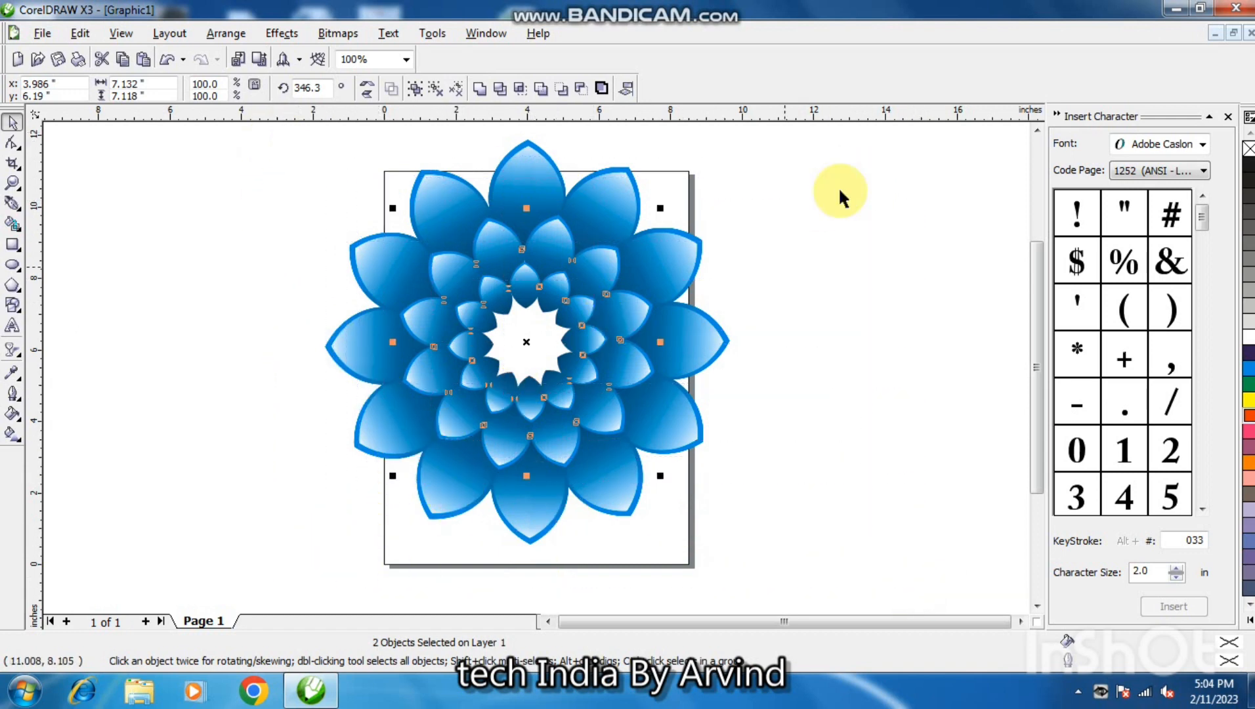
left_click_drag(868, 138, 266, 588)
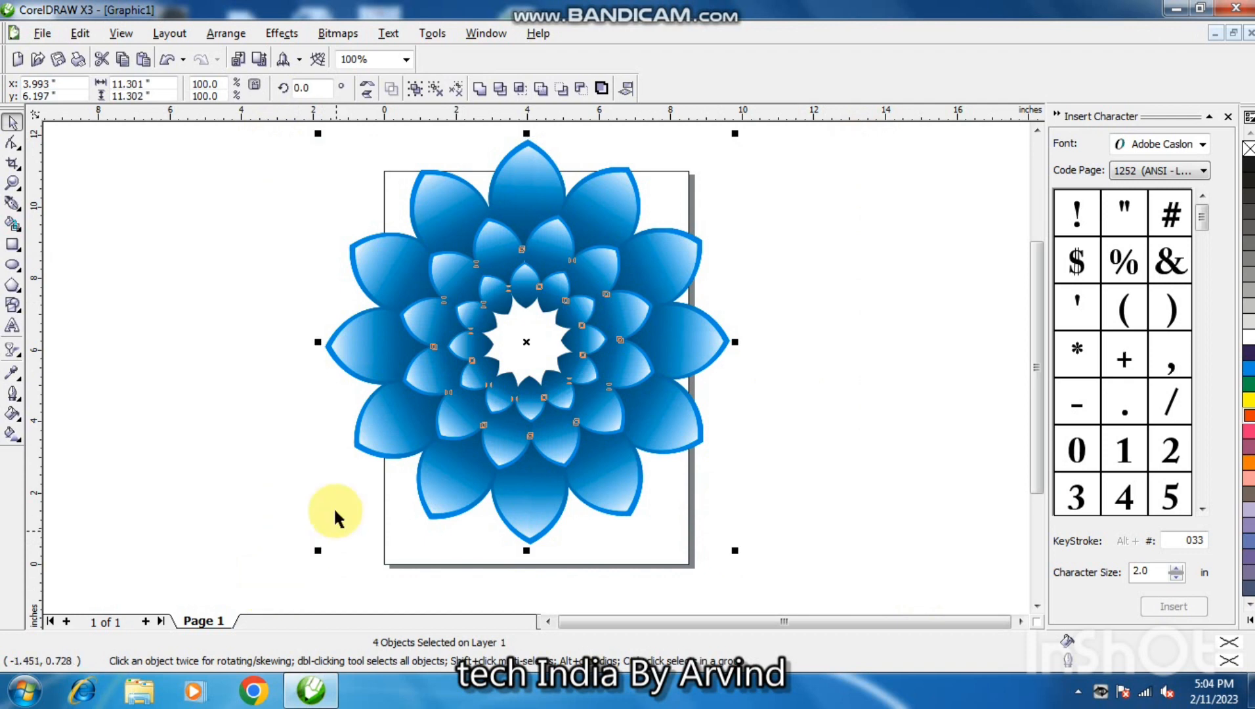
key("plus")
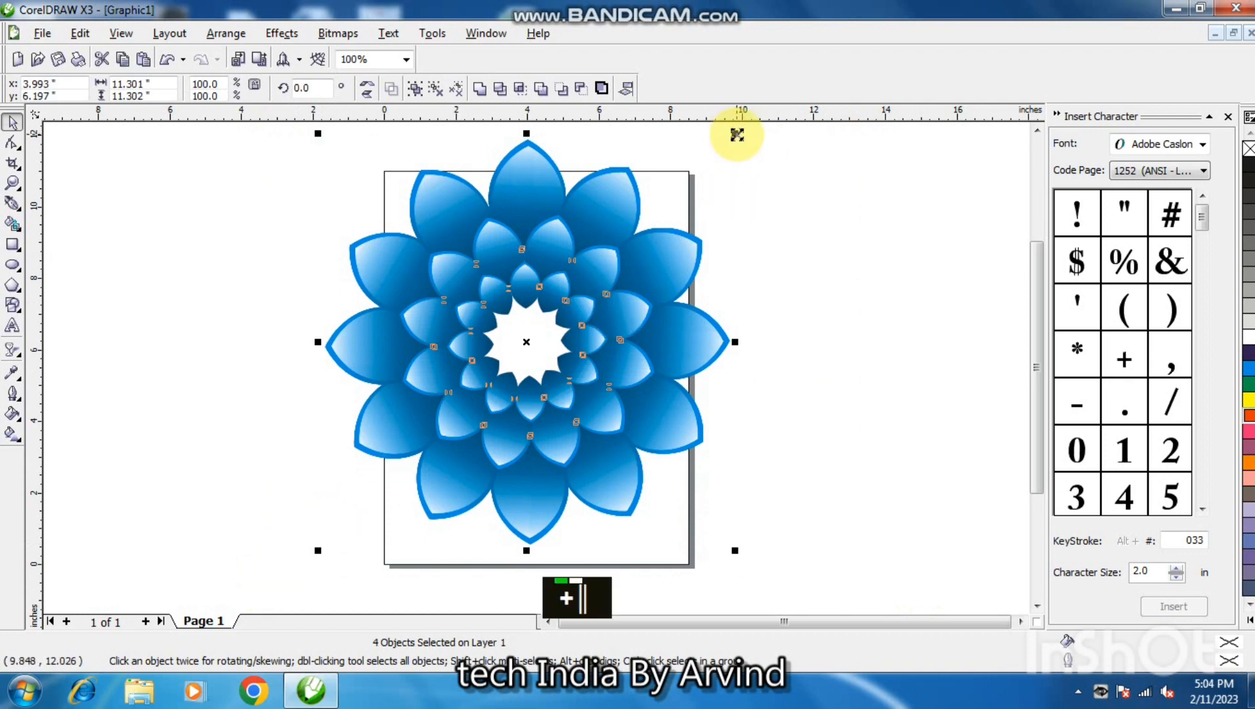
left_click_drag(736, 135, 608, 260, "shift")
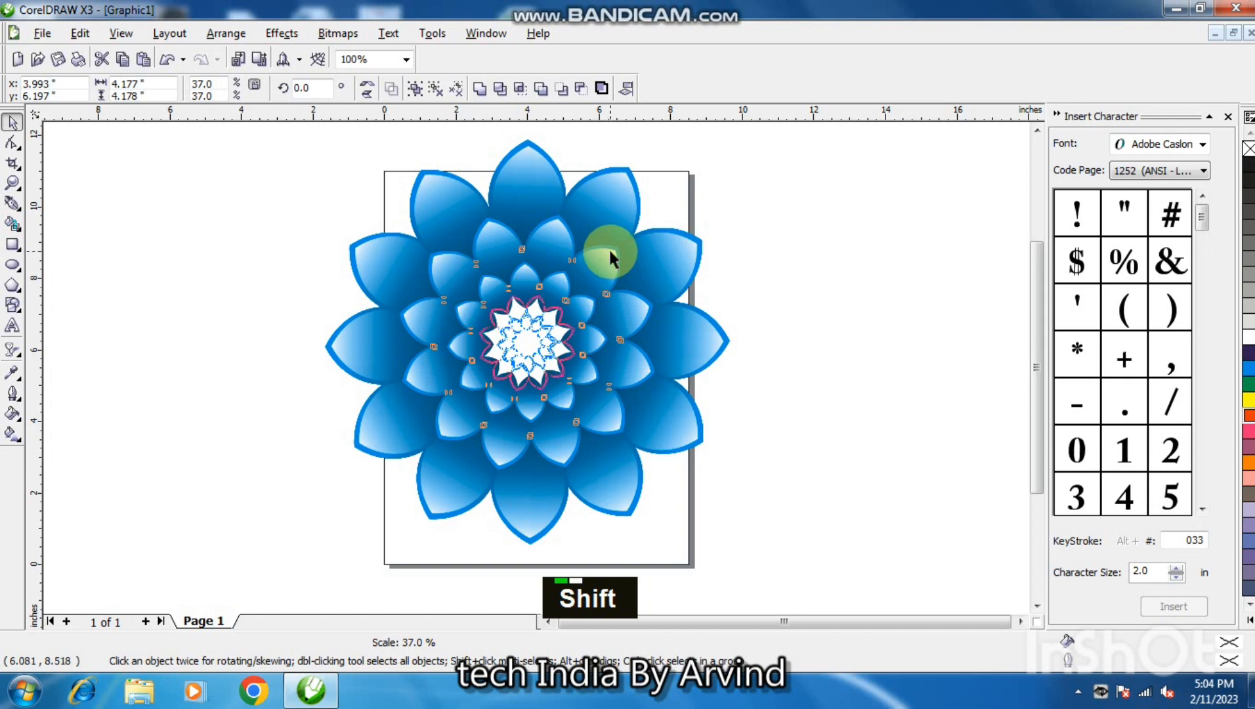
left_click_drag(609, 251, 609, 252, "shift")
left_click(811, 351)
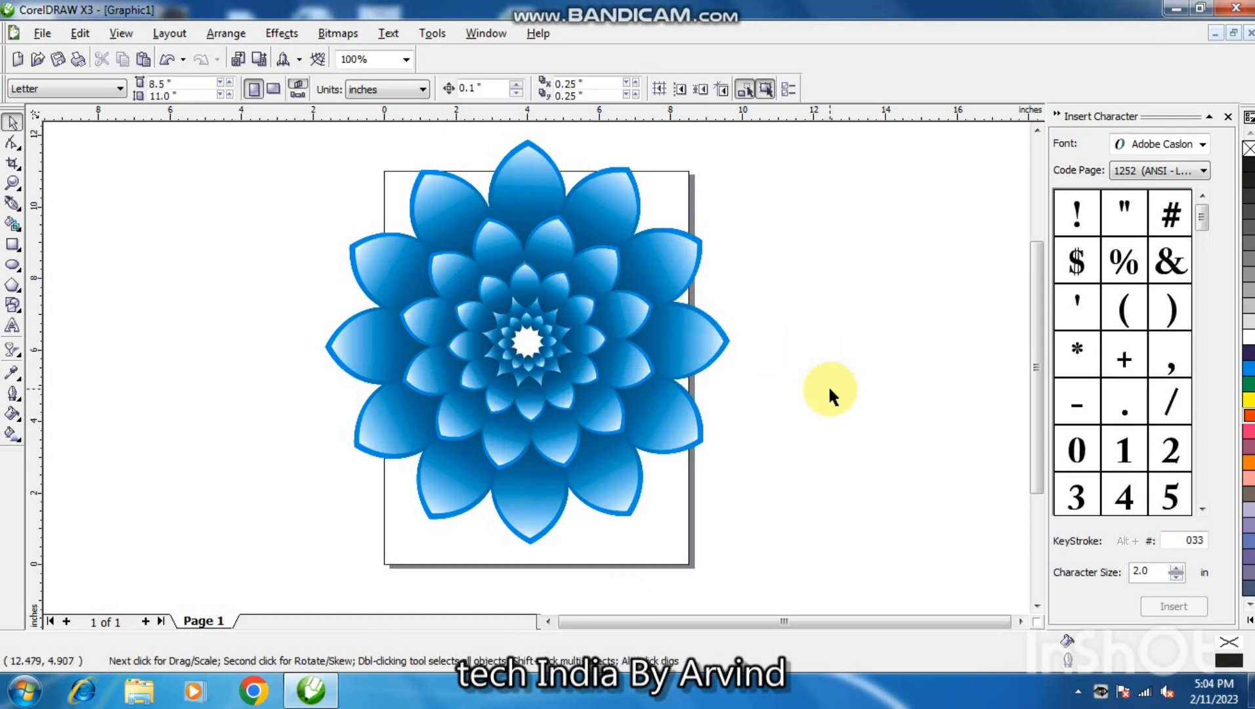
Shrink one ring of the small centre copy slightly from its centre, and delete one of that copy's rings.
left_click(531, 353)
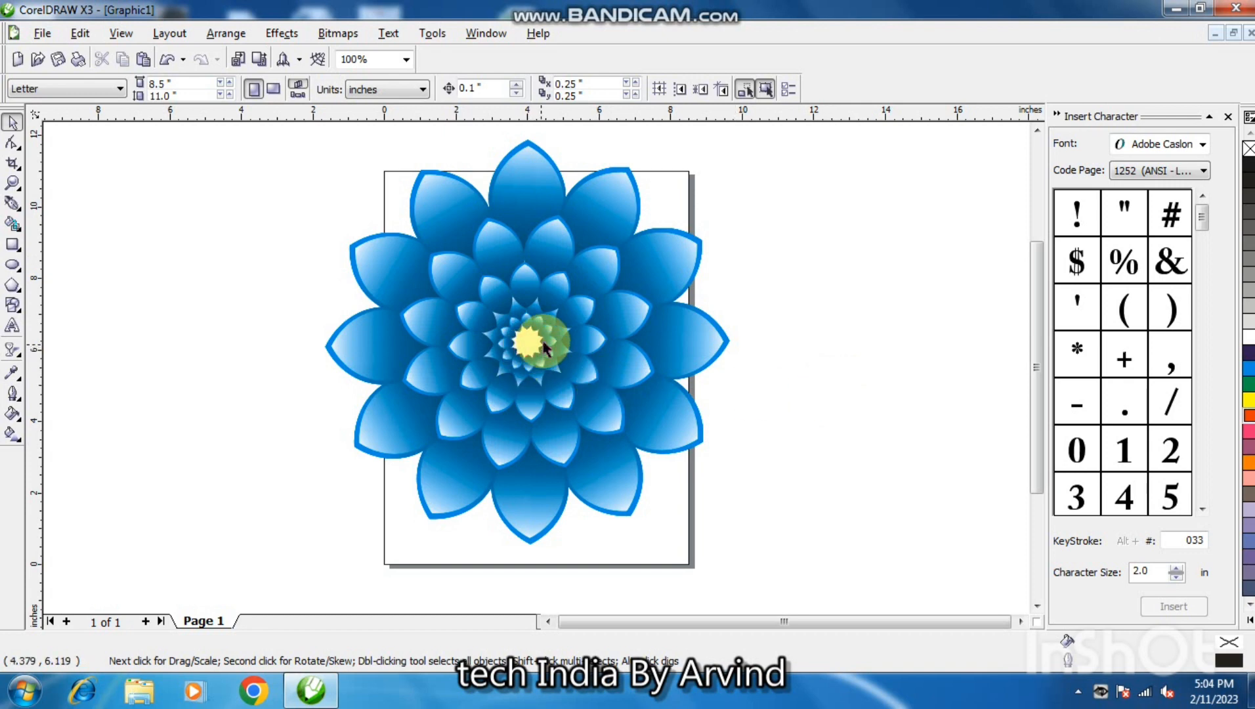
left_click(566, 327)
mouse_move(565, 306)
left_mouse_down("shift")
mouse_move(583, 284)
mouse_move(583, 309)
mouse_move(547, 322)
left_mouse_up("shift")
left_click(561, 325)
key("Delete")
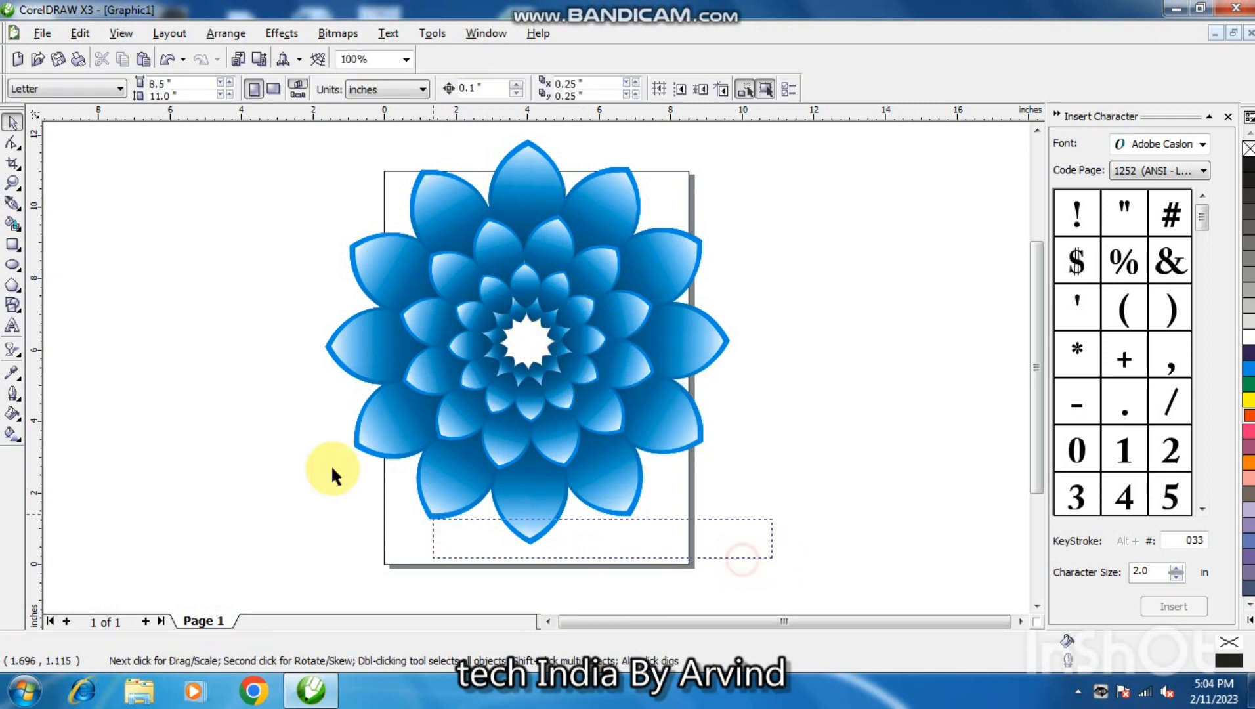
Group the whole flower and place a concentric copy of the group, scaled to about 23.3%, in its centre.
left_click_drag(332, 472, 244, 122)
key("ctrl+g")
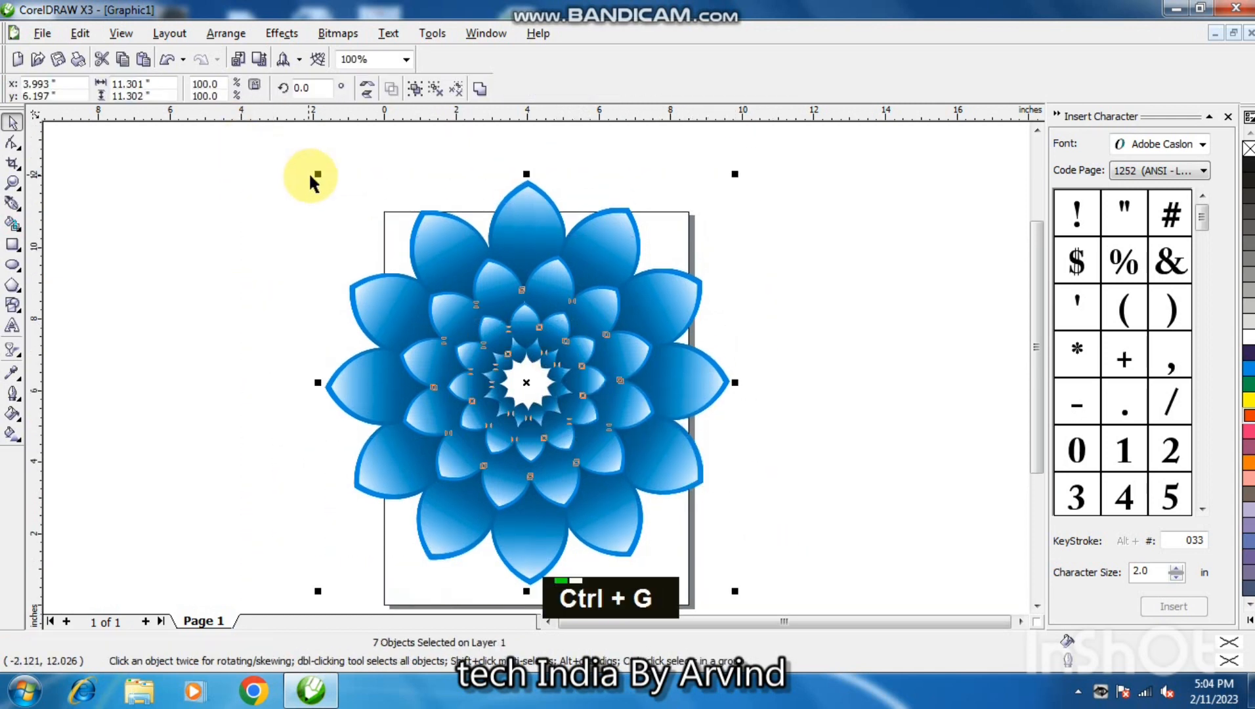
left_click_drag(734, 174, 614, 305)
key("ctrl+z")
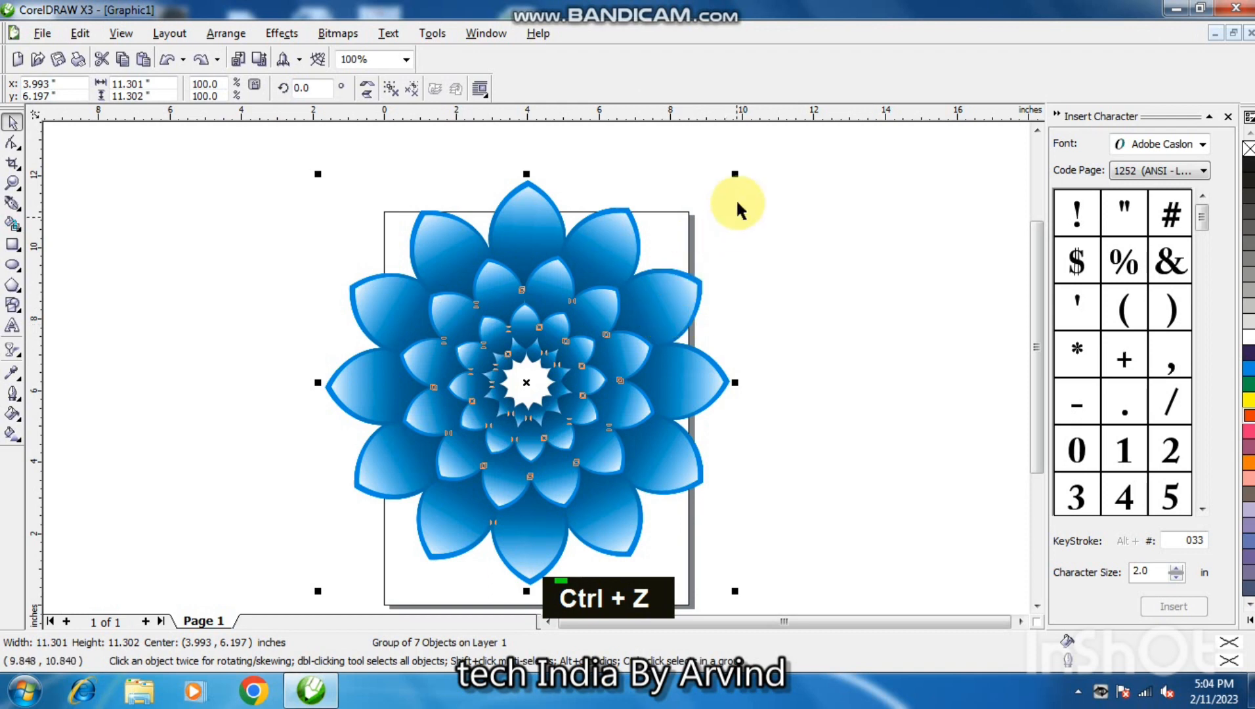
left_click_drag(735, 174, 620, 320)
right_click(621, 321)
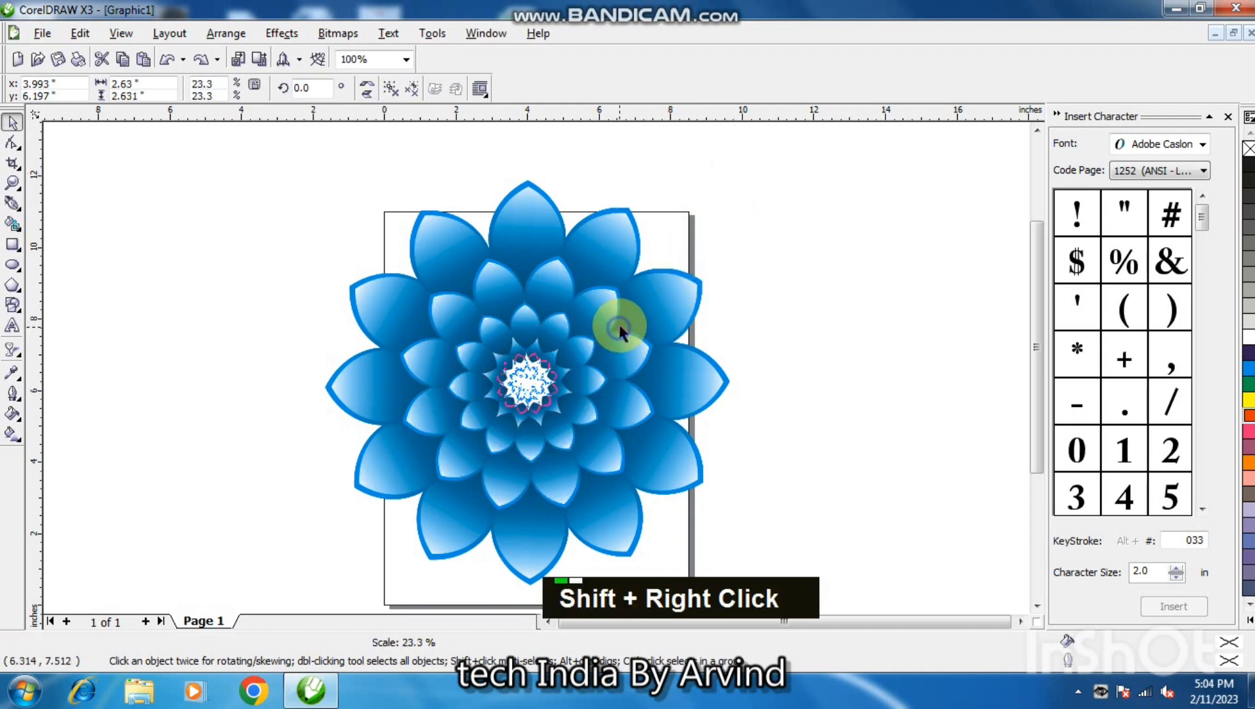
left_click(814, 388)
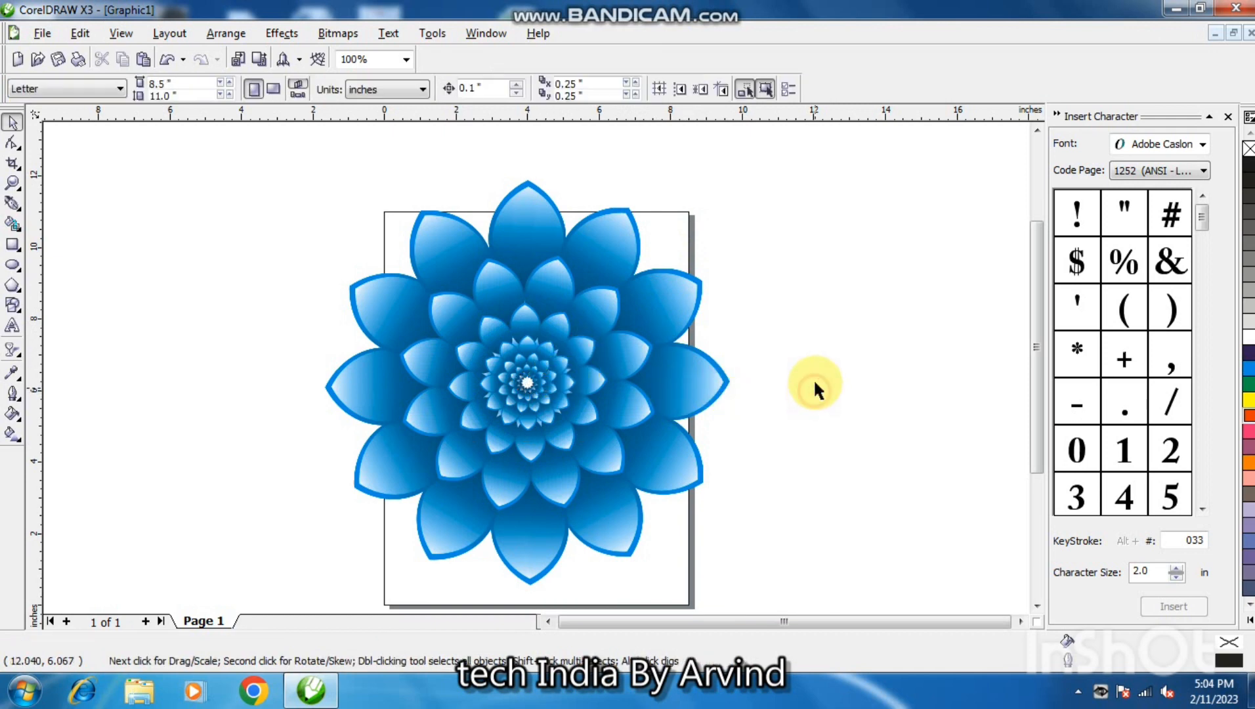
Fill the remaining centre hole with another concentric copy of the small flower group, about 0.59 in wide.
key("F2")
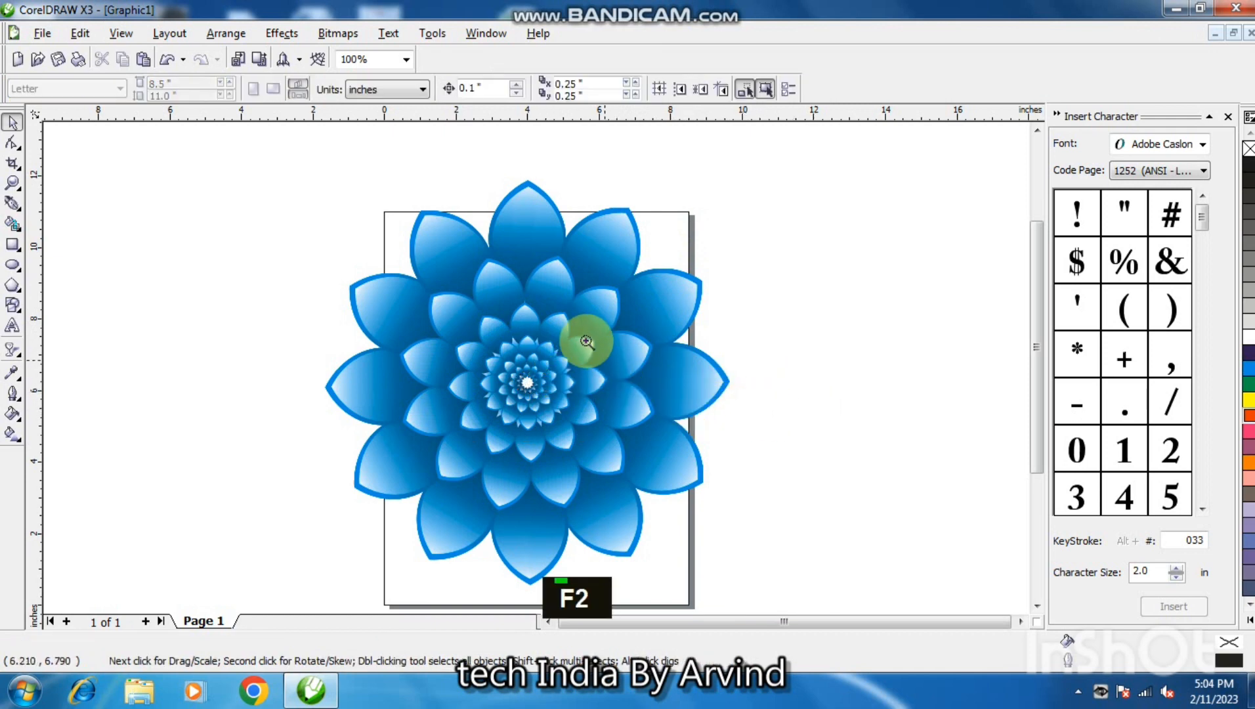
left_click_drag(581, 345, 465, 465)
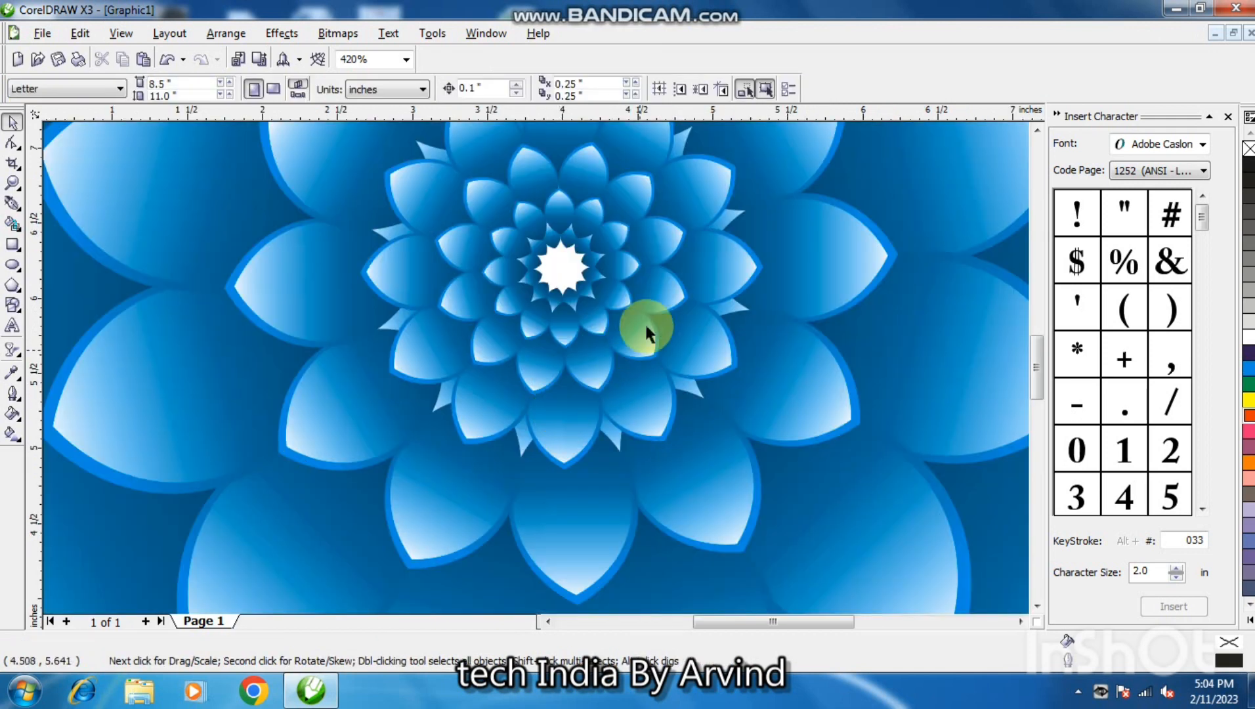
left_click(660, 287)
left_click_drag(768, 477, 609, 349)
right_click(608, 348, "shift")
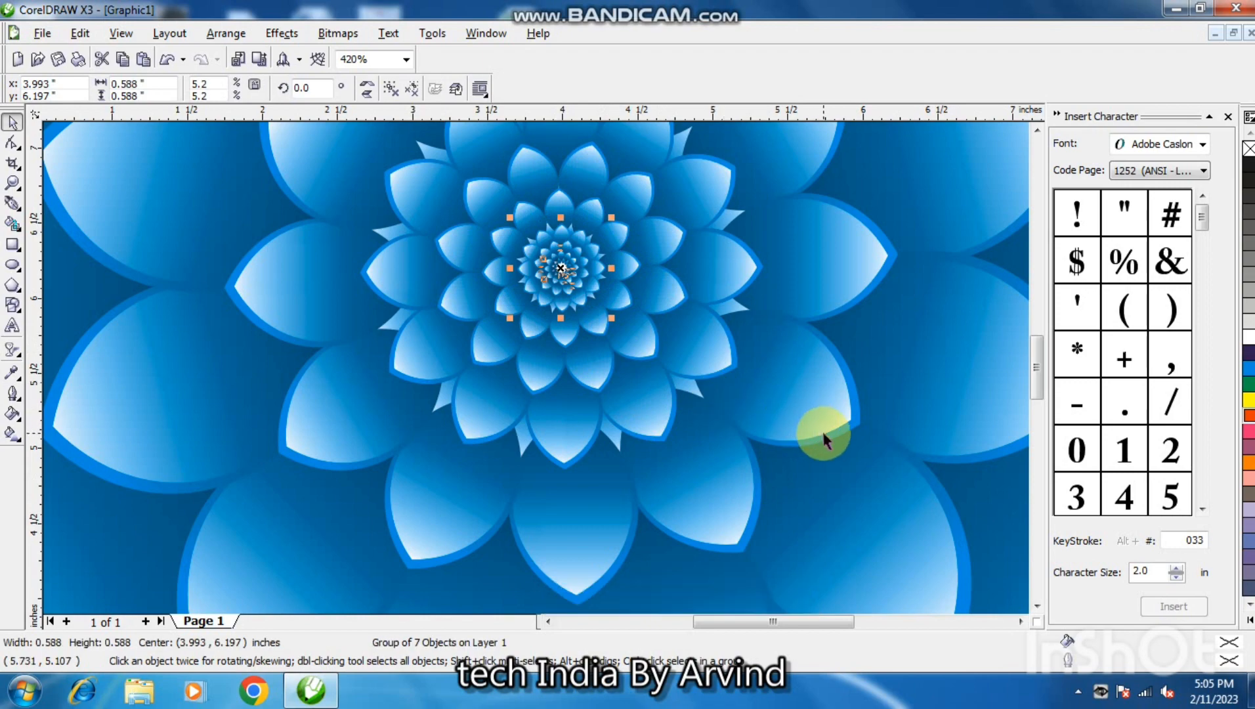
Group the full flower with its nested centre copies and move it onto the empty area to the right of the page.
key("F3")
key("F3")
key("F3")
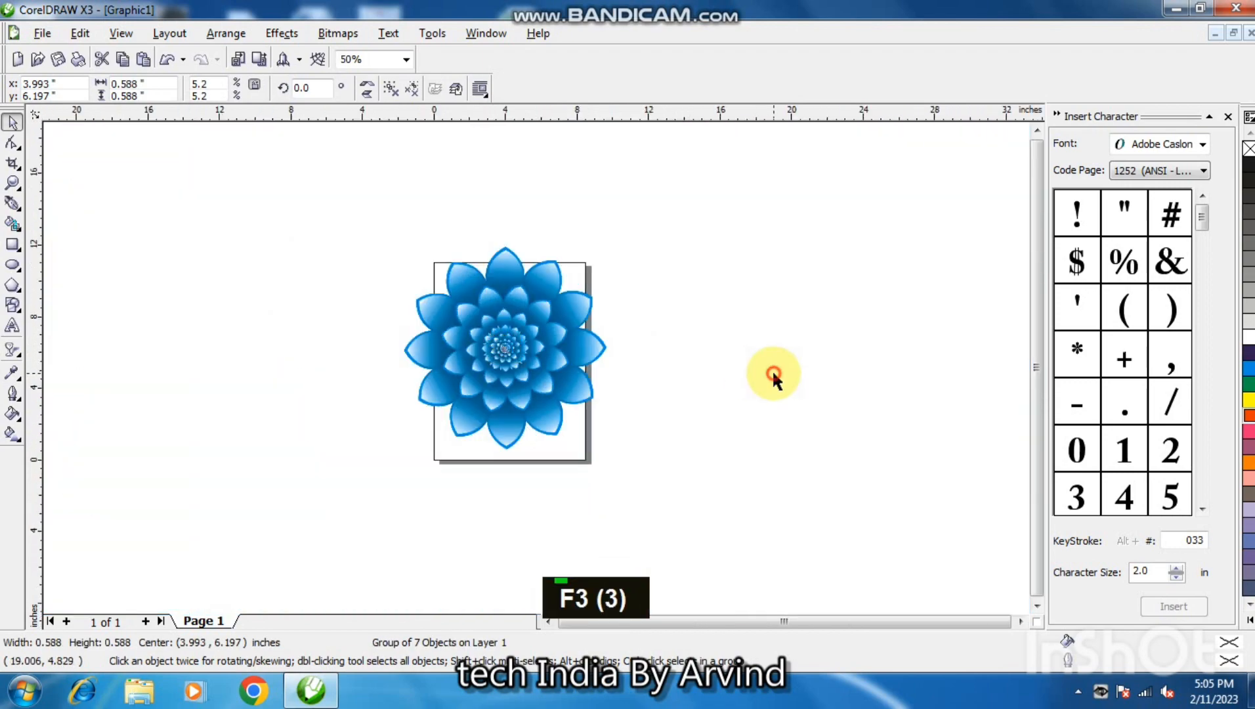
left_click(771, 371)
key("F4")
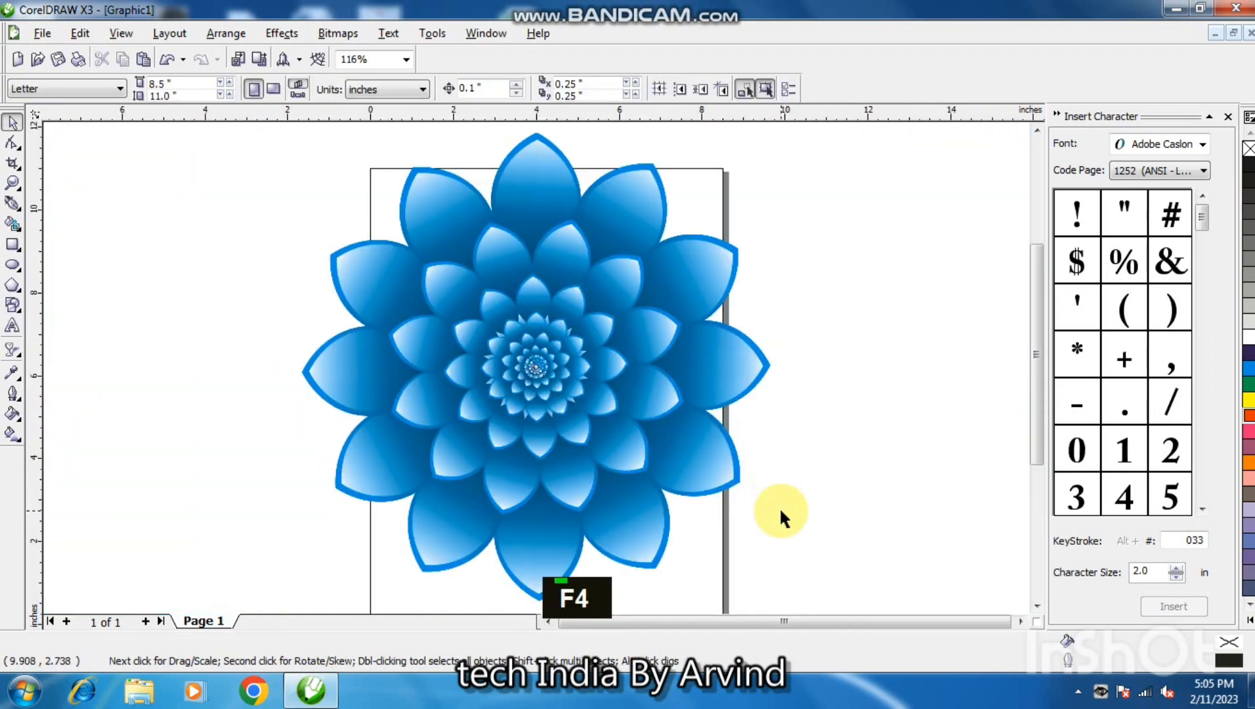
key("F3")
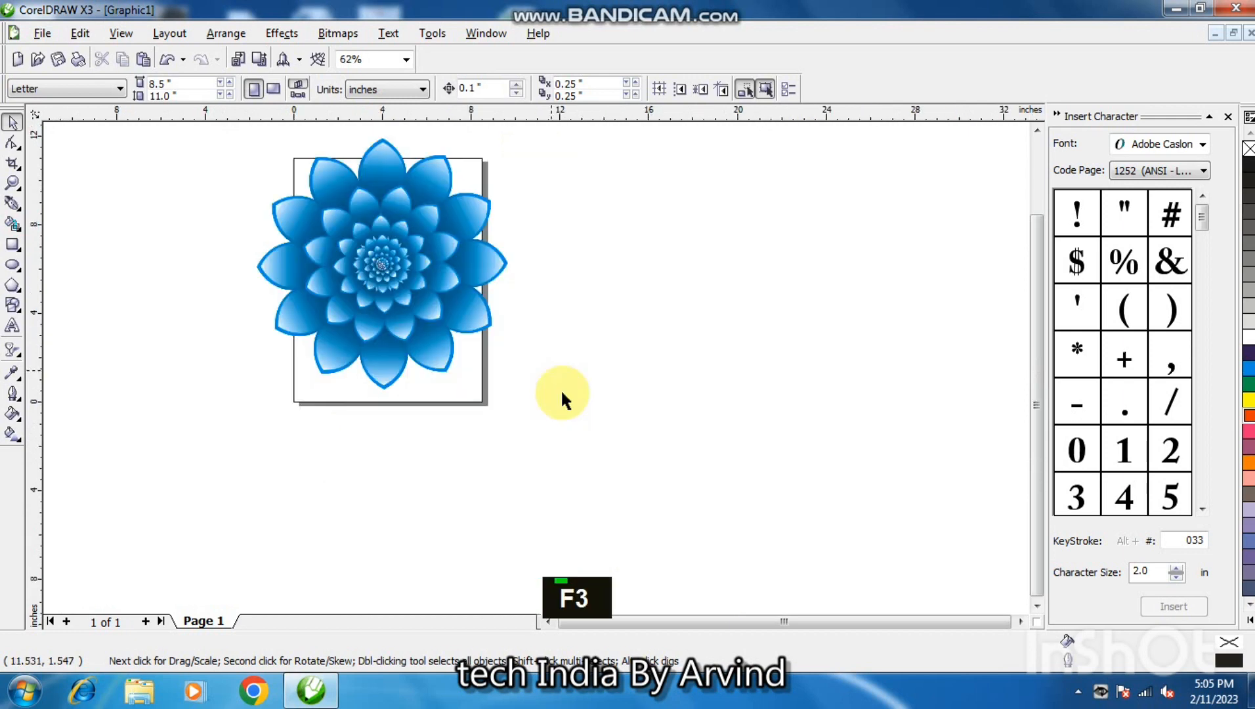
left_click_drag(537, 409, 191, 123)
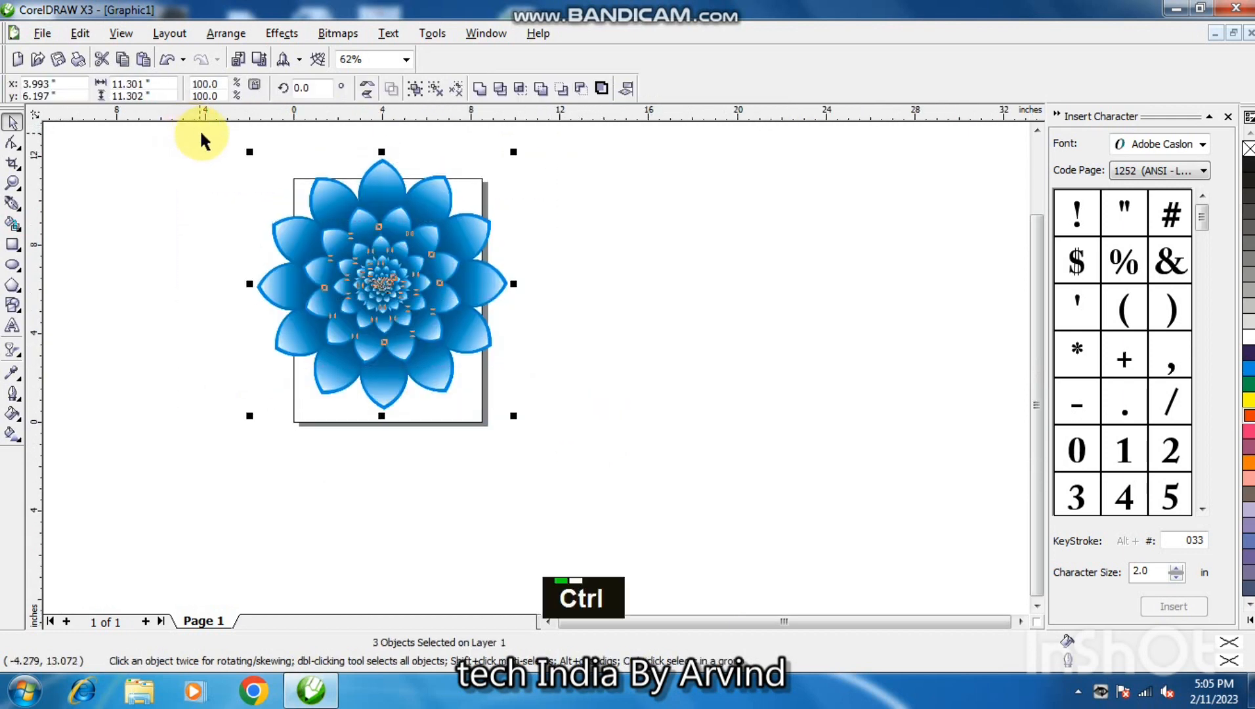
key("ctrl+g")
left_click_drag(407, 260, 669, 292)
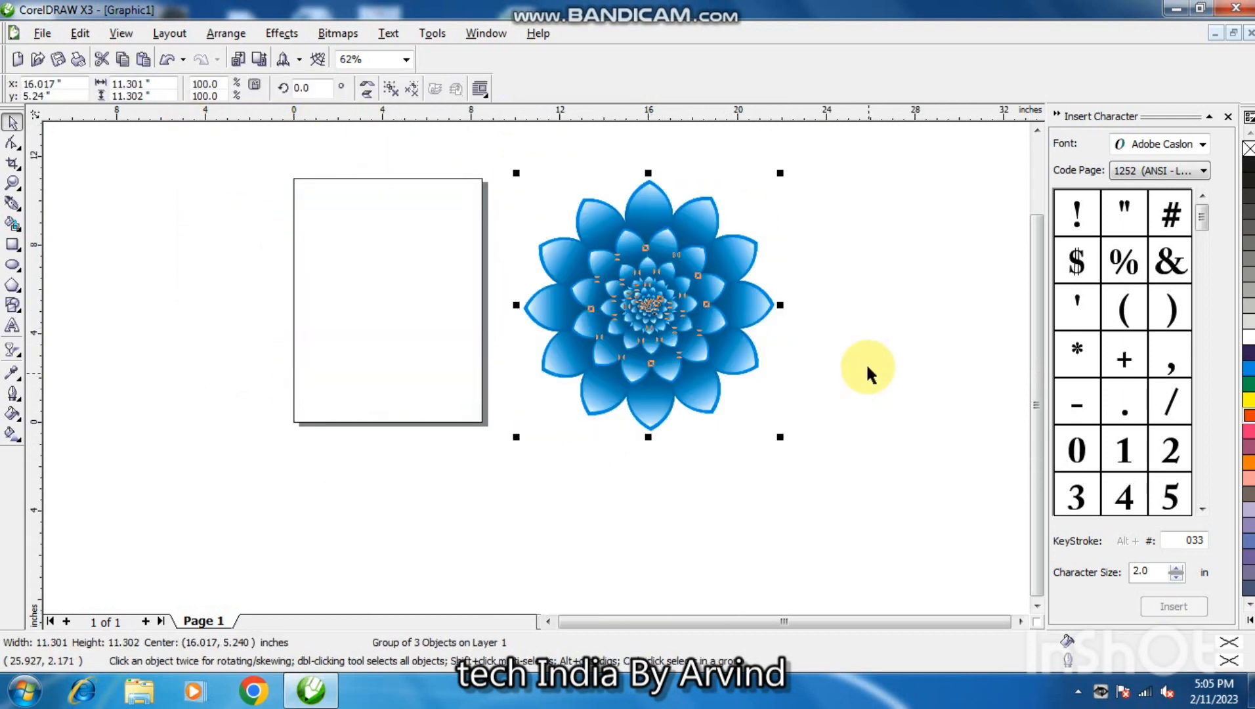
left_click(864, 358)
Draw a flat ellipse about 9.8 by 0.5 in just below the flower, filled black with no outline.
key("F4")
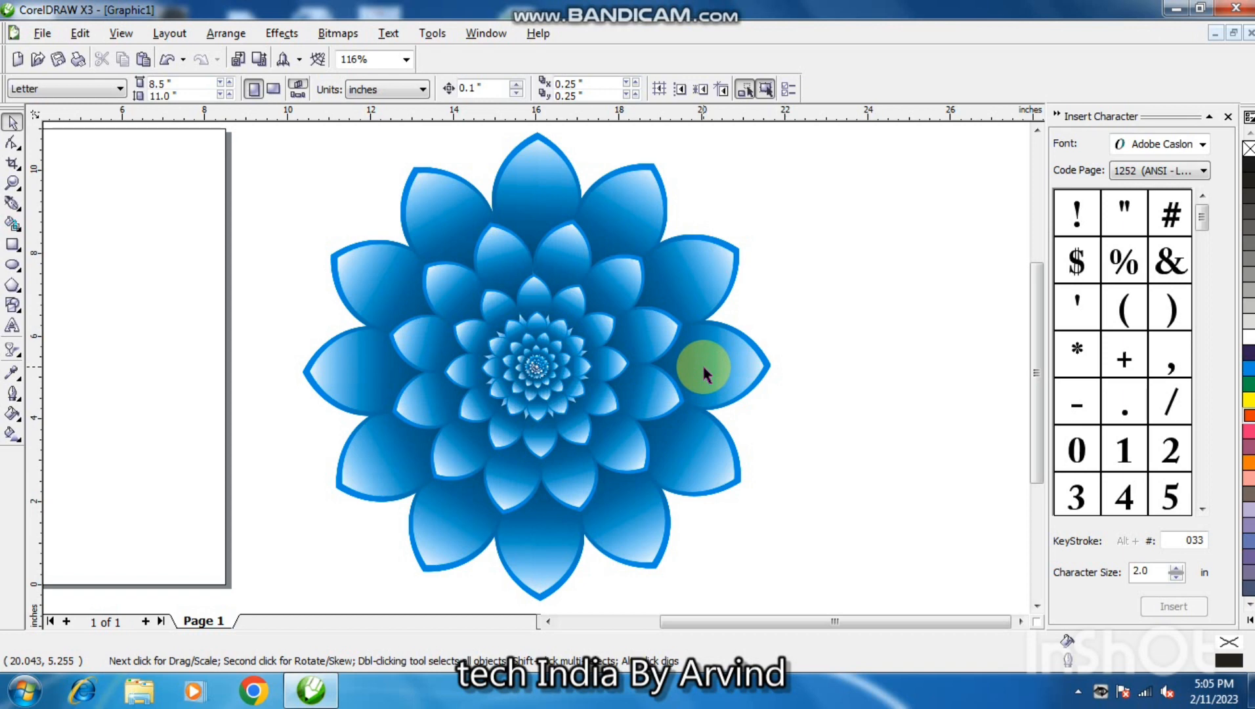
key("F3")
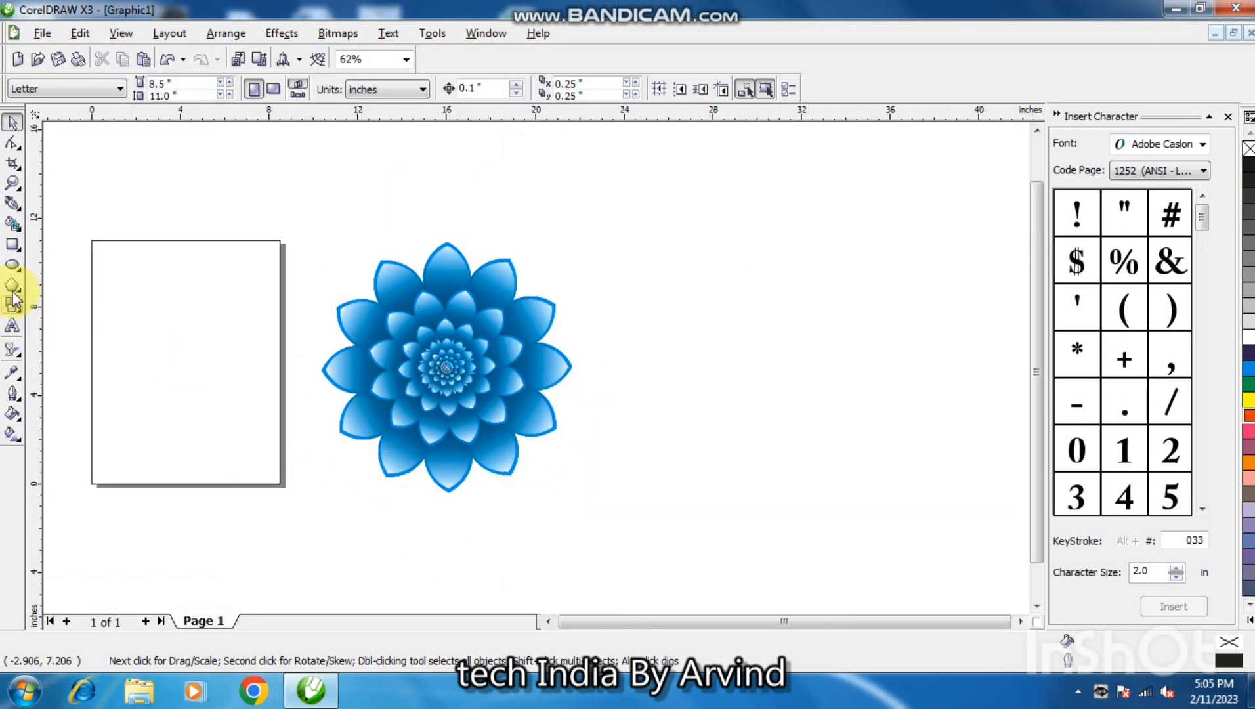
left_click(13, 265)
left_click_drag(341, 512, 559, 519)
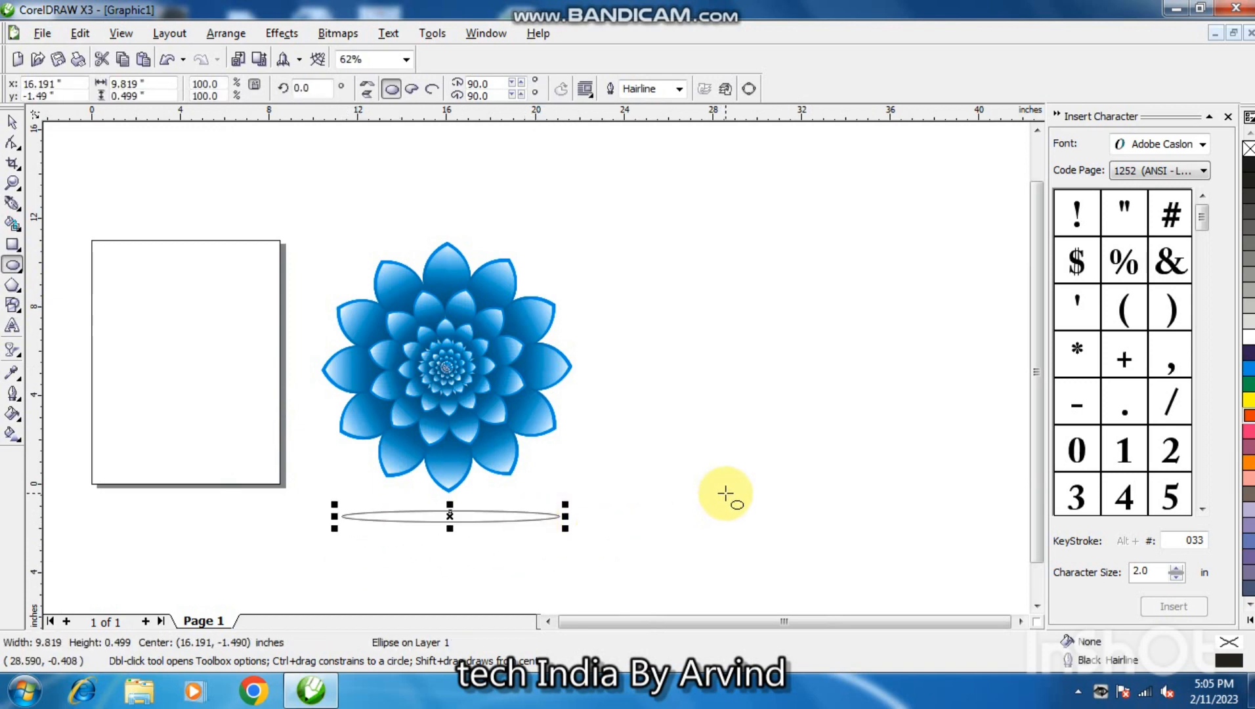
left_click(1248, 164)
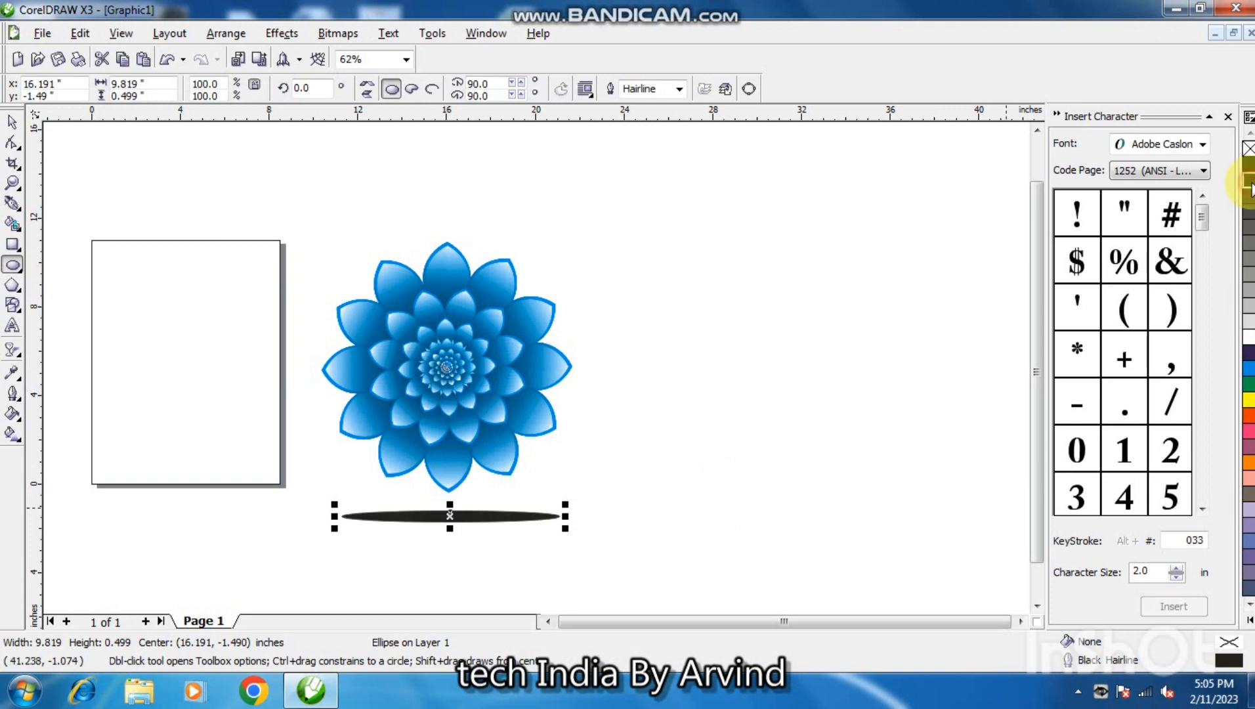
right_click(1248, 150)
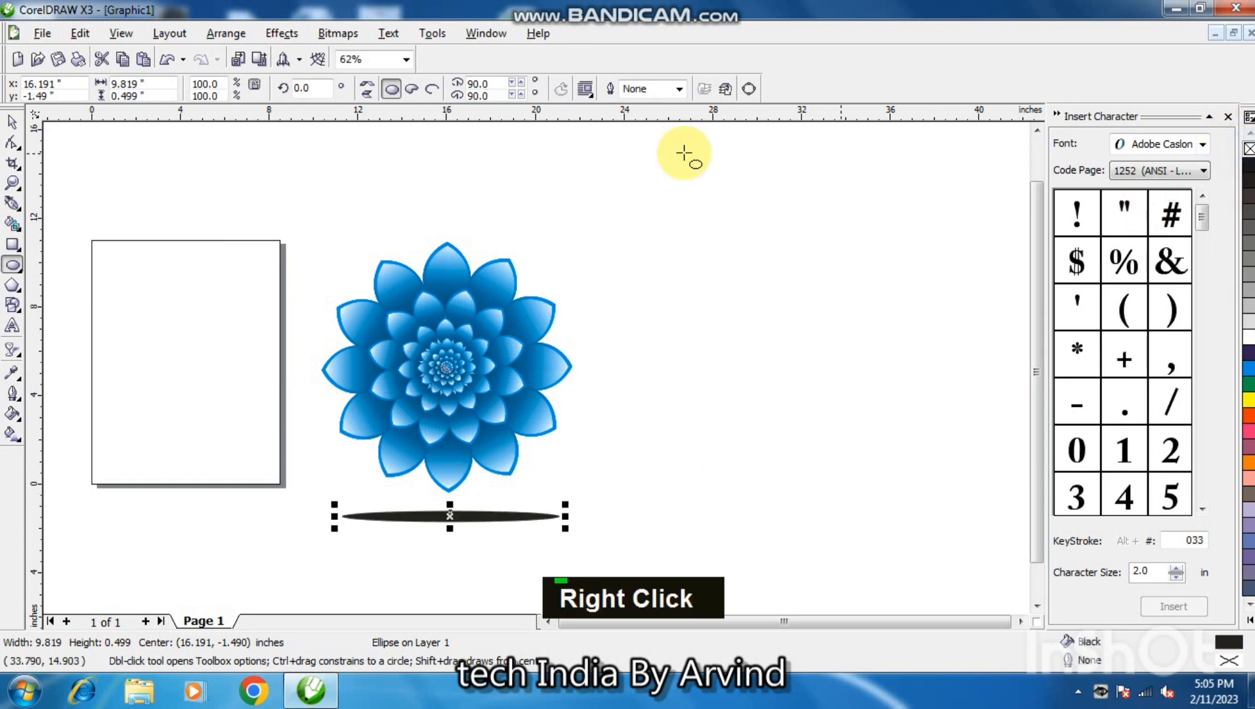
Convert the black ellipse to a 300 dpi CMYK bitmap and apply a Gaussian Blur with a 40-pixel radius.
left_click(337, 33)
left_click(355, 50)
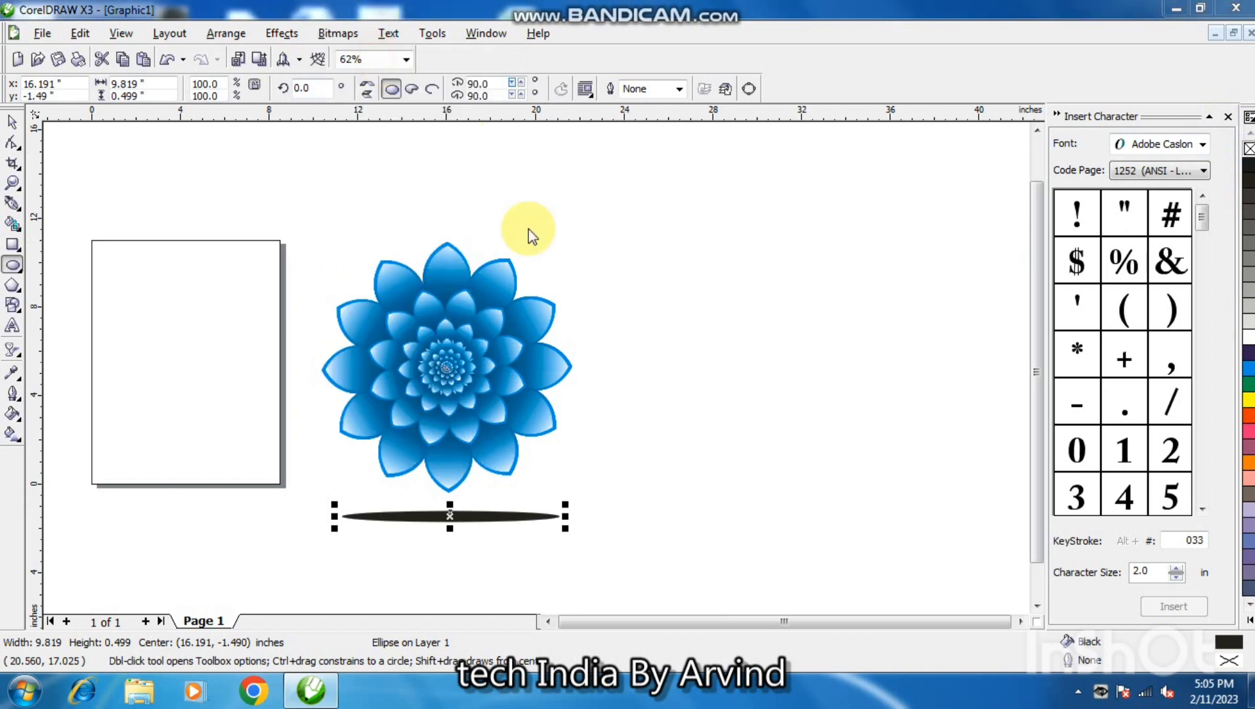
left_click(587, 448)
left_click(352, 33)
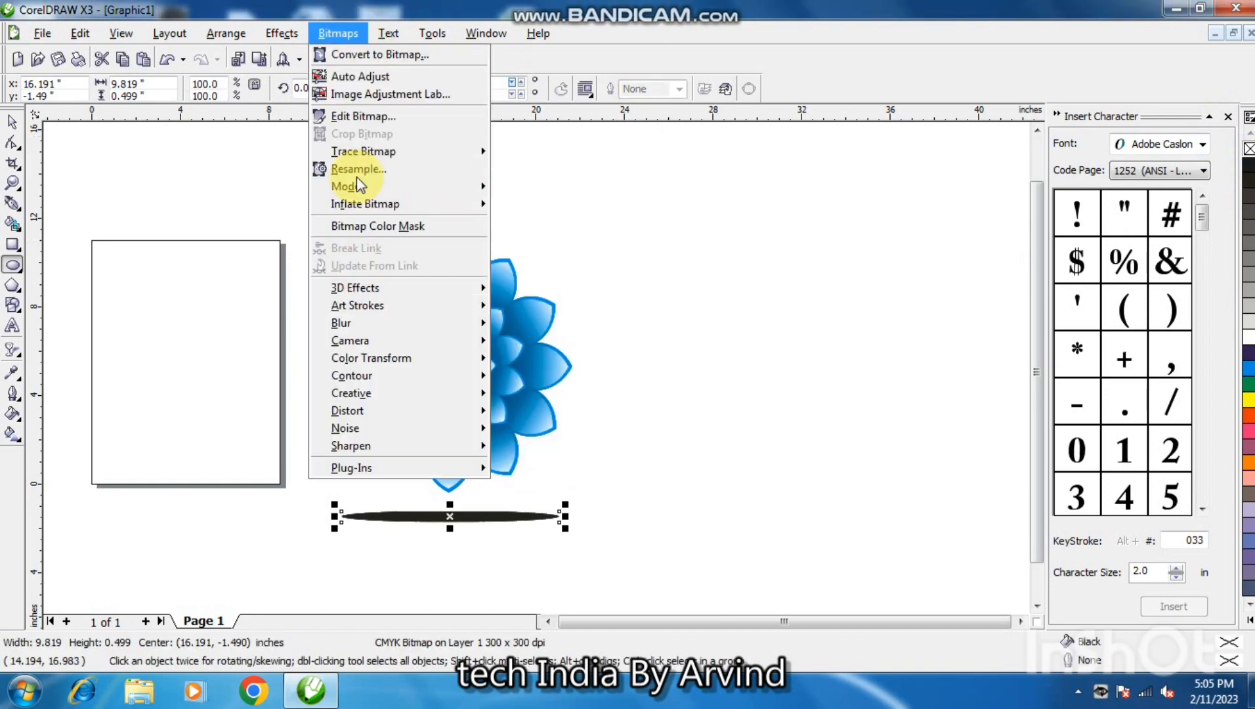
mouse_move(354, 325)
left_click(525, 342)
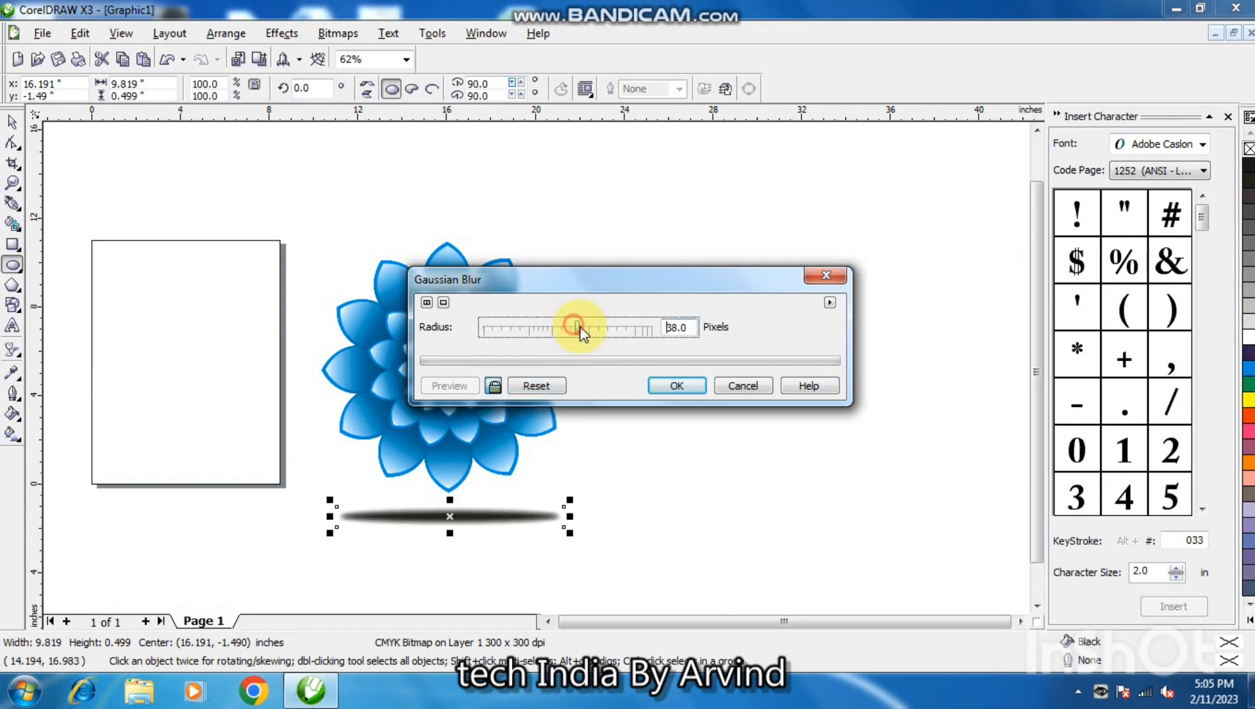
left_click(682, 385)
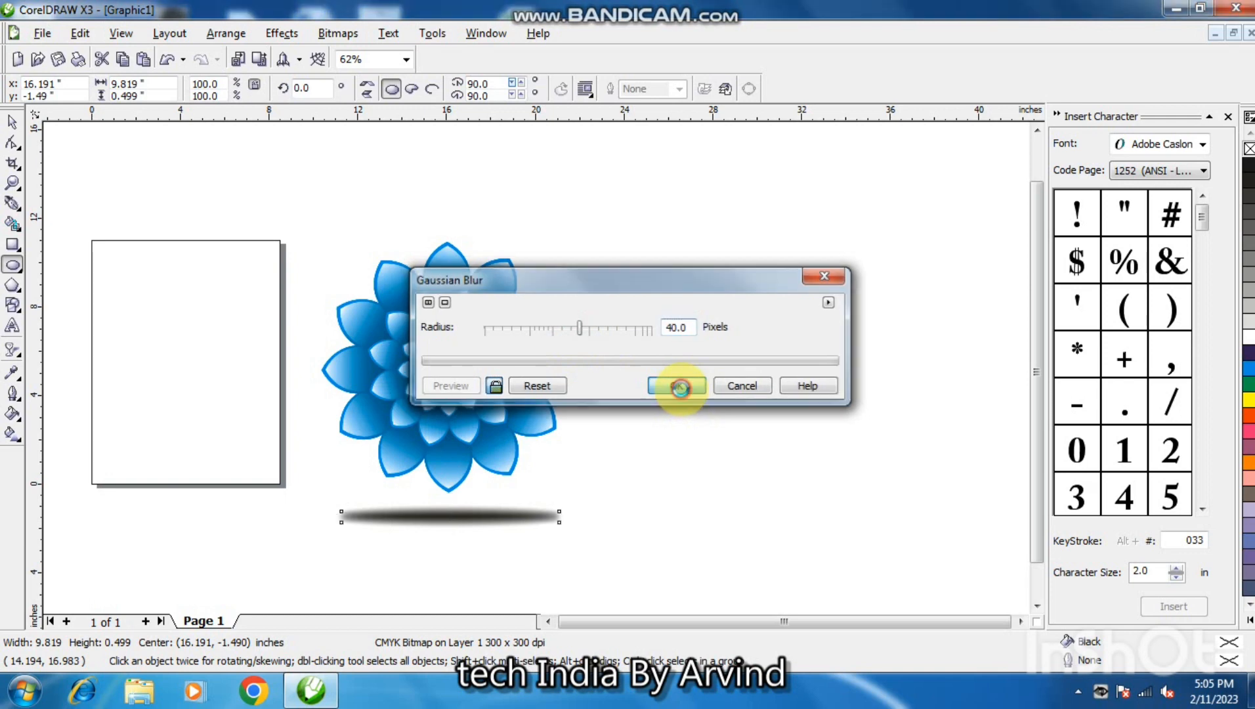
Apply a uniform transparency of 50 to the blurred shadow ellipse, and delete the shadow.
left_click(12, 350)
left_click(121, 89)
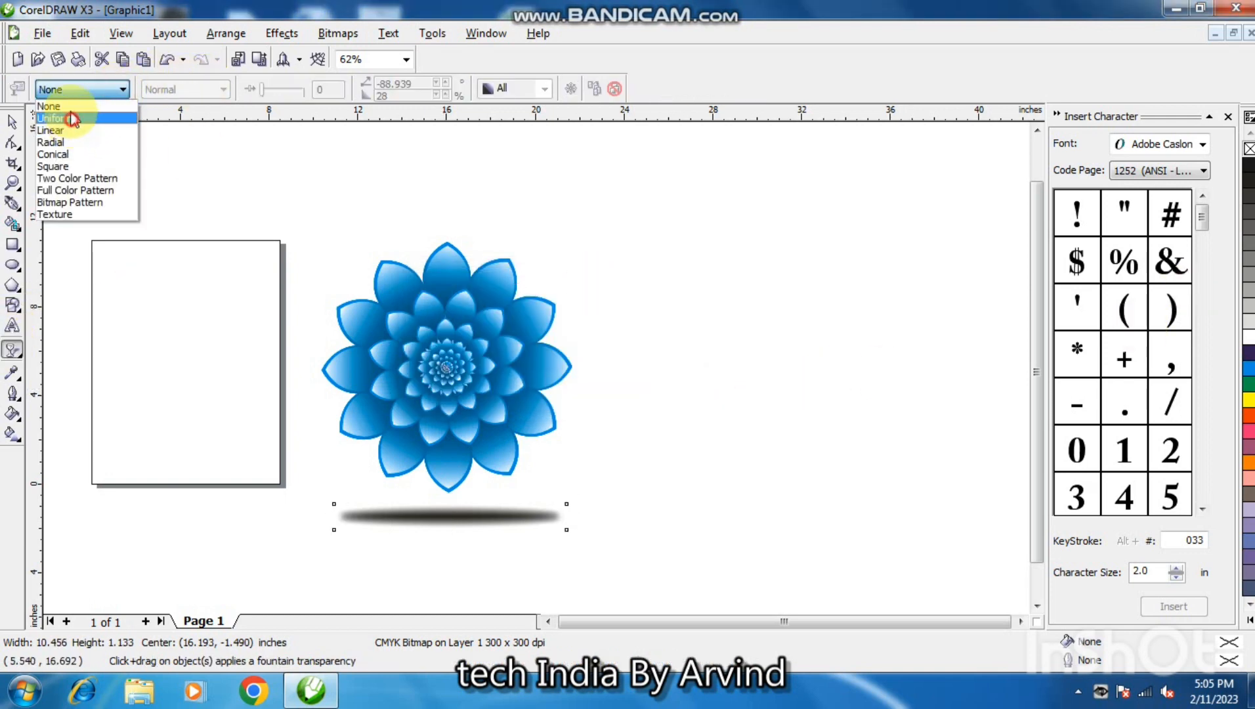
left_click(84, 120)
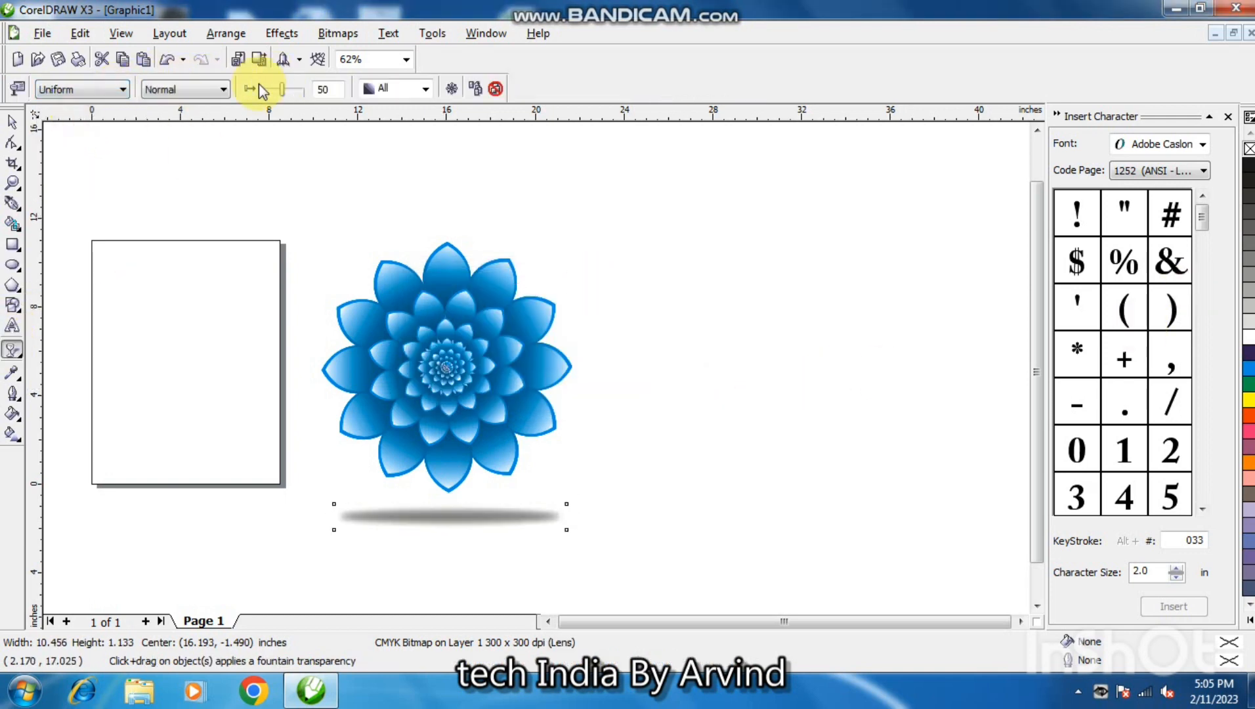
left_click(18, 128)
double_click(676, 410)
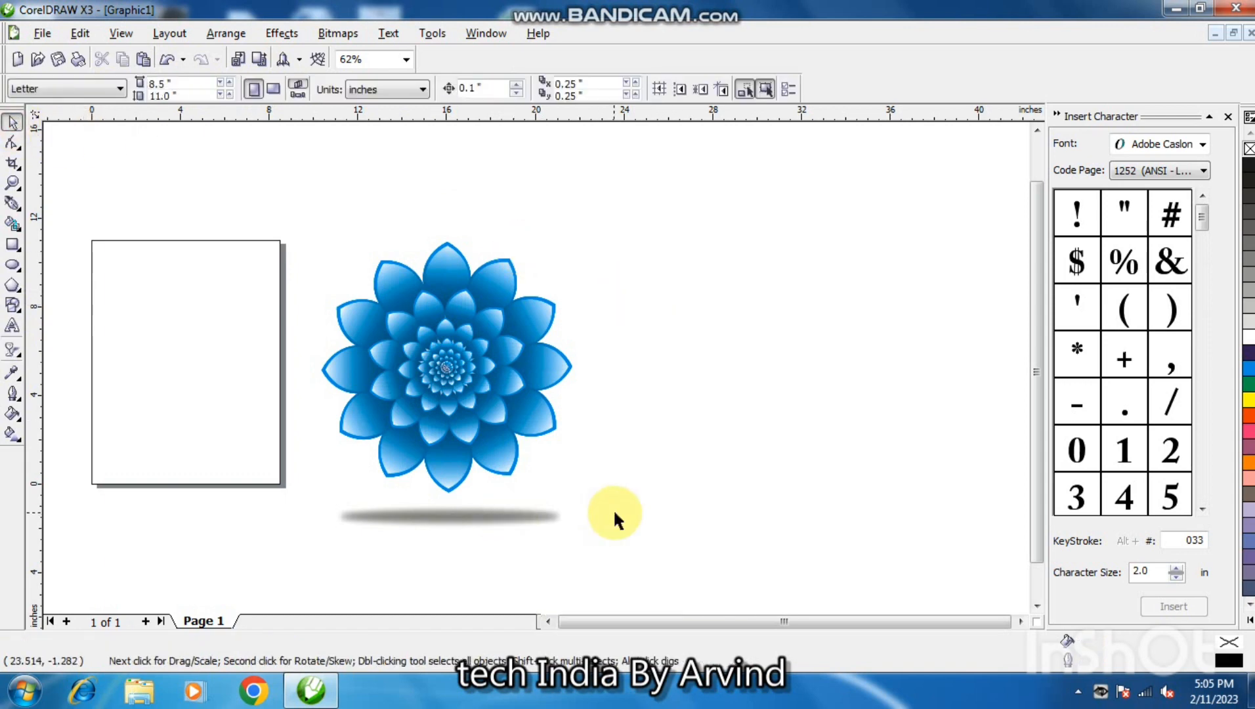
left_click(539, 511)
key("Delete")
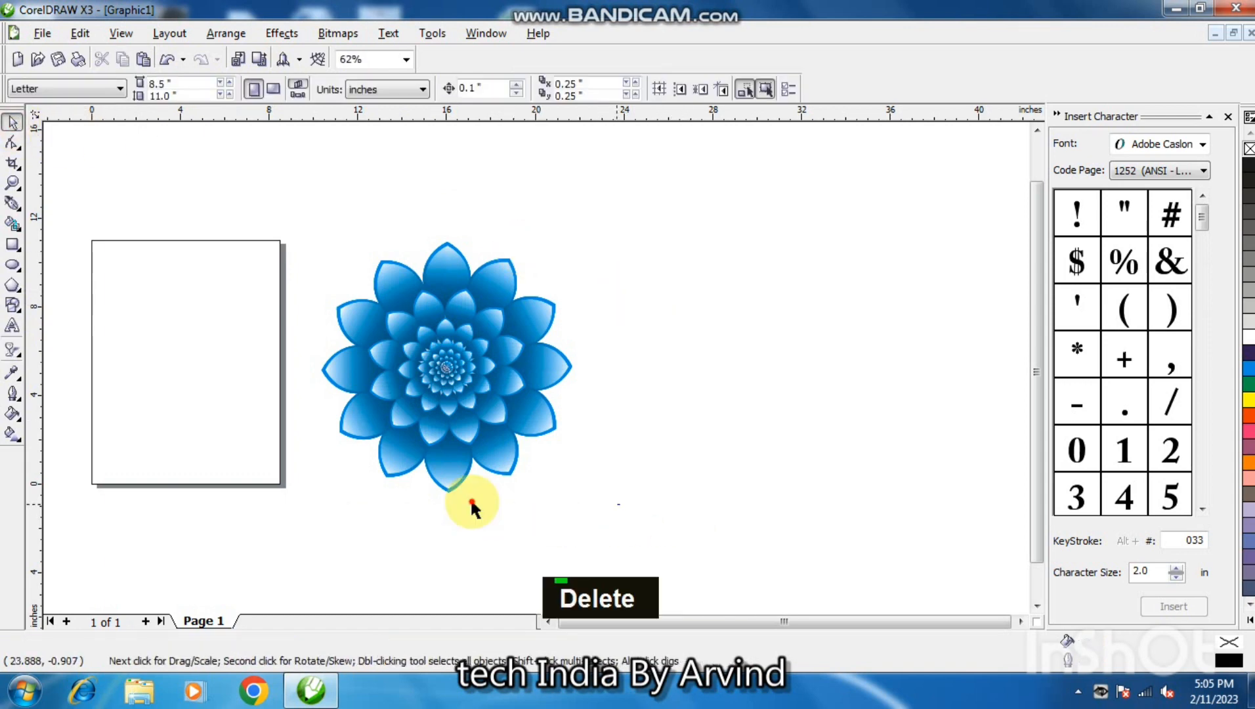
Move the grouped flower back onto the page, scale it down to roughly the page width, and centre it there.
left_click(373, 274)
left_click_drag(468, 358, 256, 357)
left_click_drag(366, 235, 331, 271)
left_click_drag(220, 366, 177, 353)
left_click(399, 368)
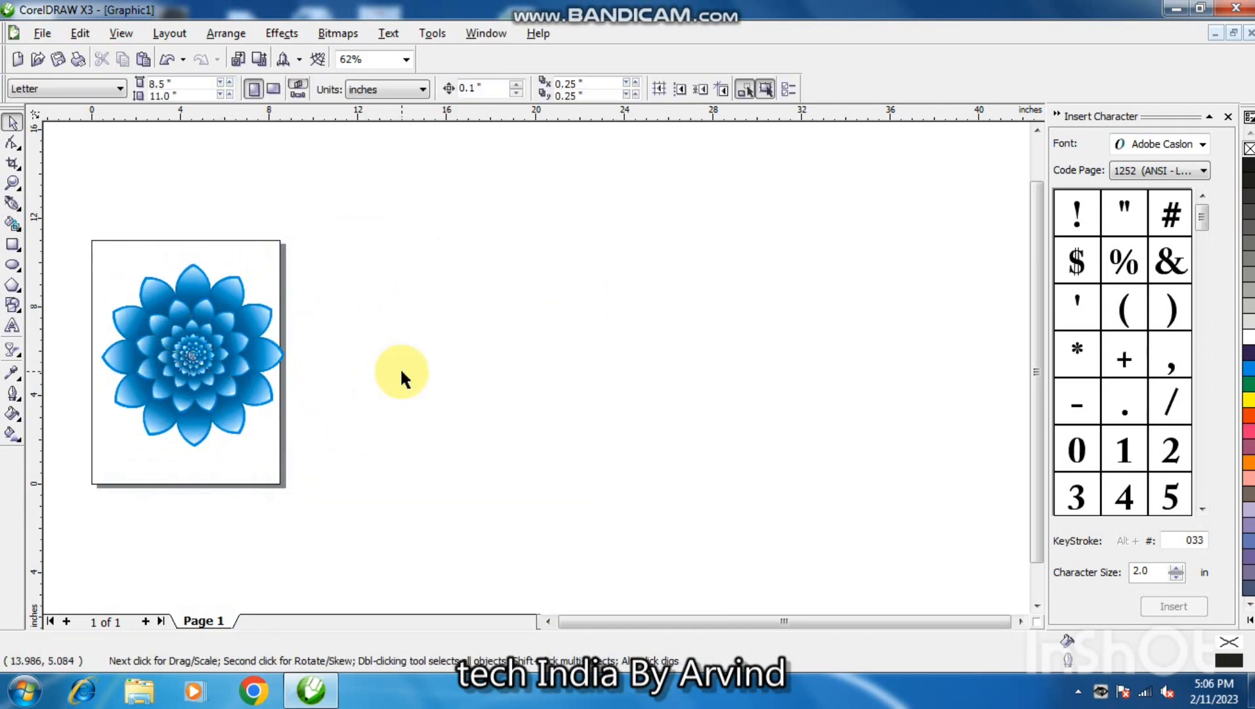
Scale the grouped flower down slightly so all its petals fit inside the page edges, and centre it across the page width.
key("F4")
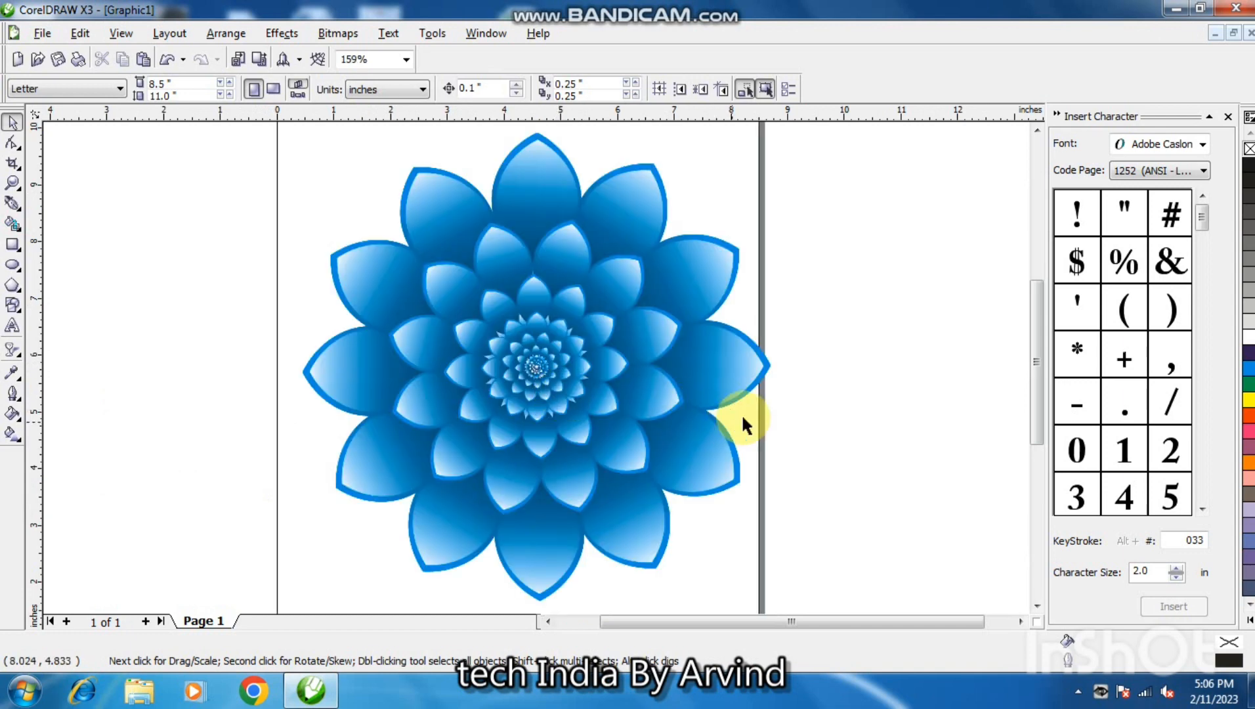
key("F3")
left_click_drag(589, 261, 209, 405)
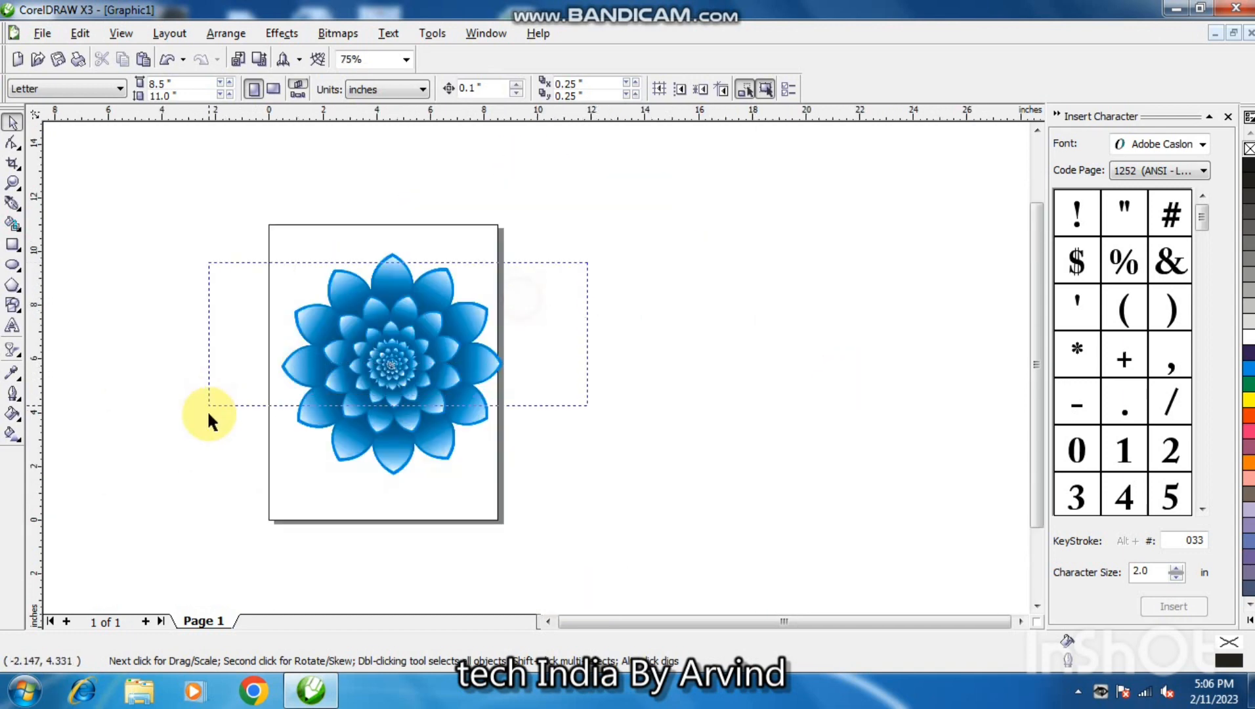
left_click_drag(258, 453, 245, 488)
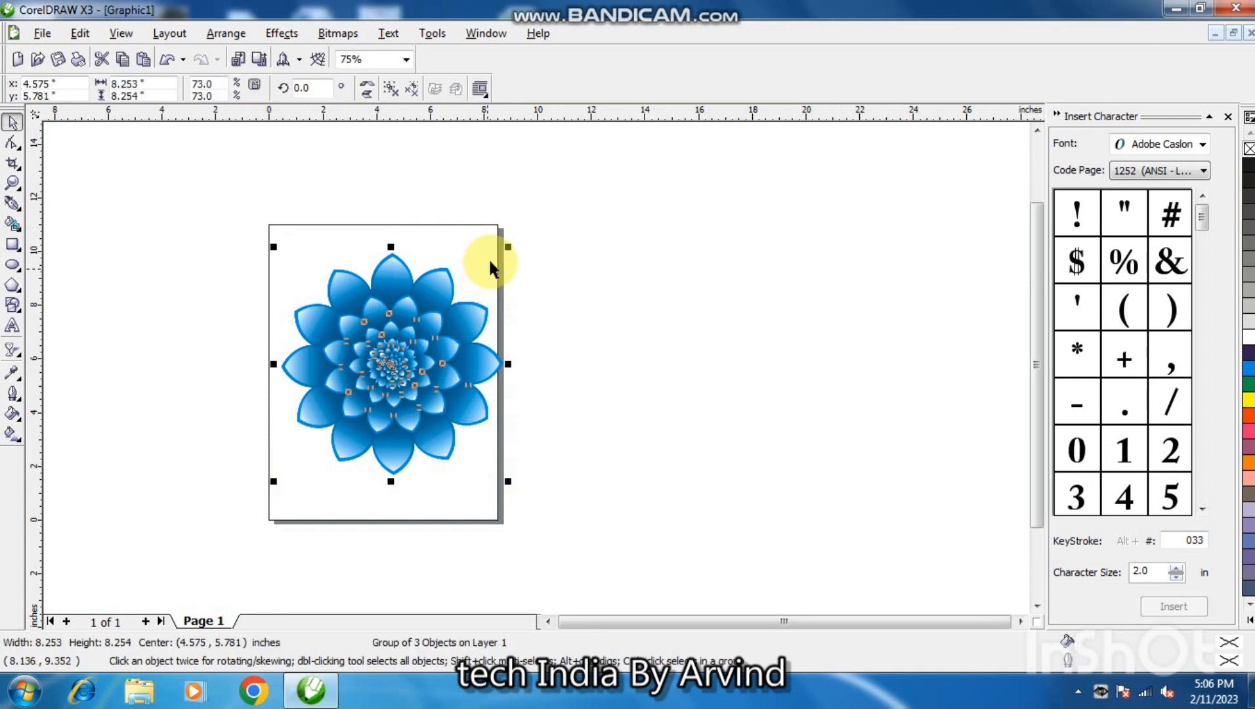
left_click_drag(508, 248, 473, 278)
left_click_drag(392, 363, 383, 366)
left_click(563, 375)
key("Return")
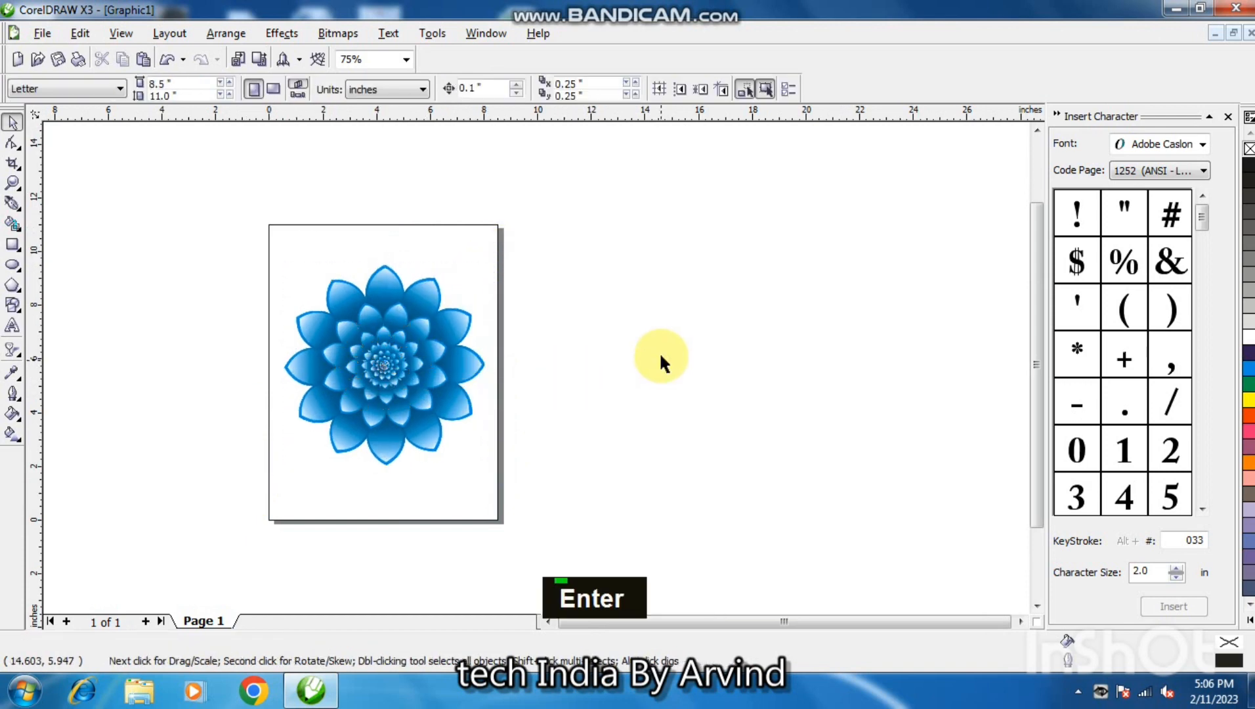
Open the Save Drawing dialog and dismiss it without saving the file.
key("ctrl+s")
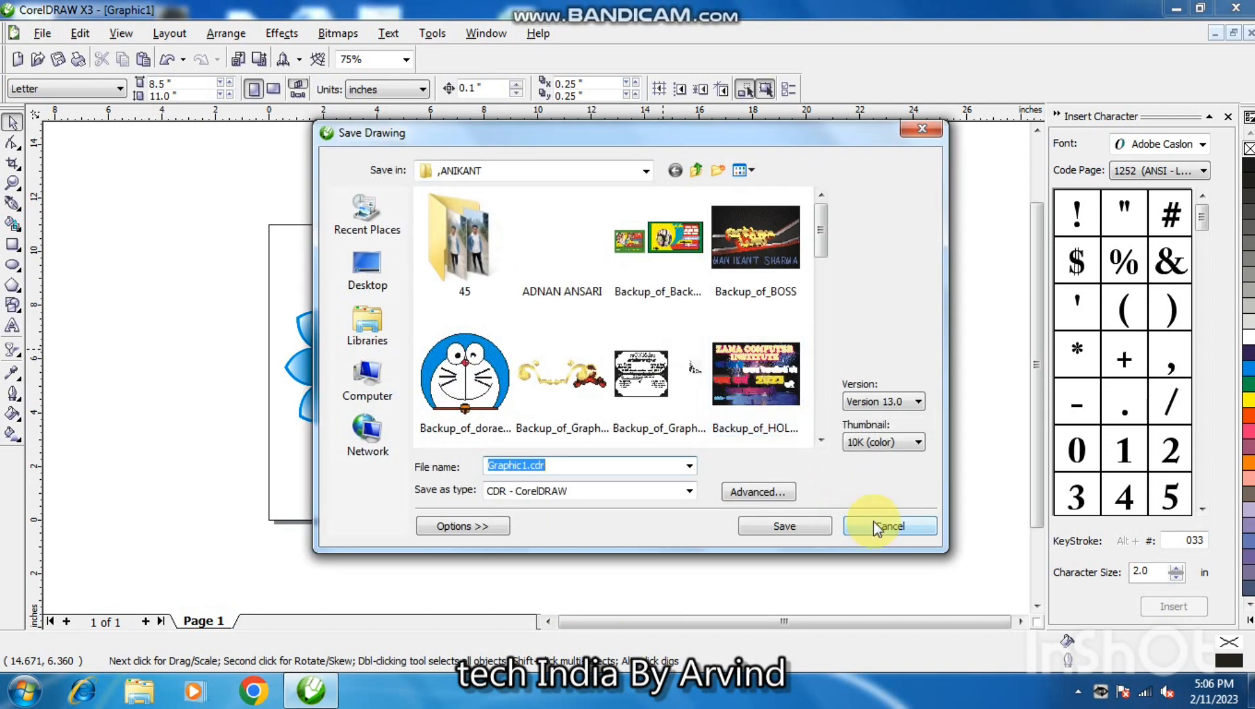
left_click(917, 135)
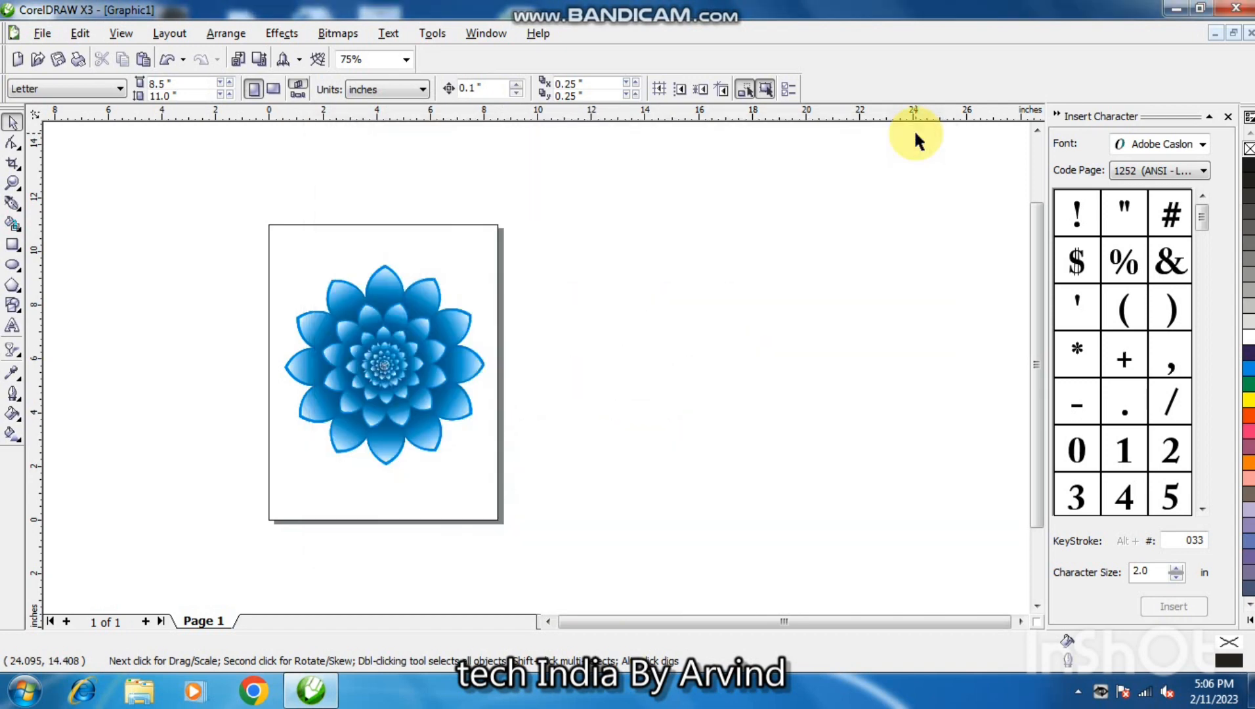